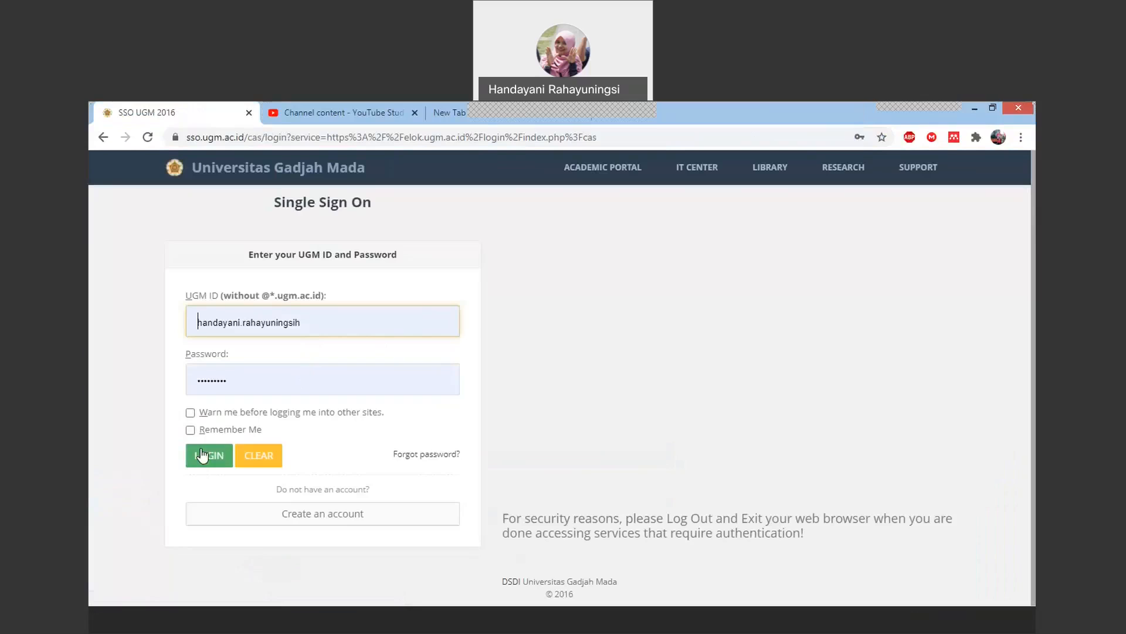
Log in to eLOK through the UGM single sign-on with the prefilled ID and password
click(200, 458)
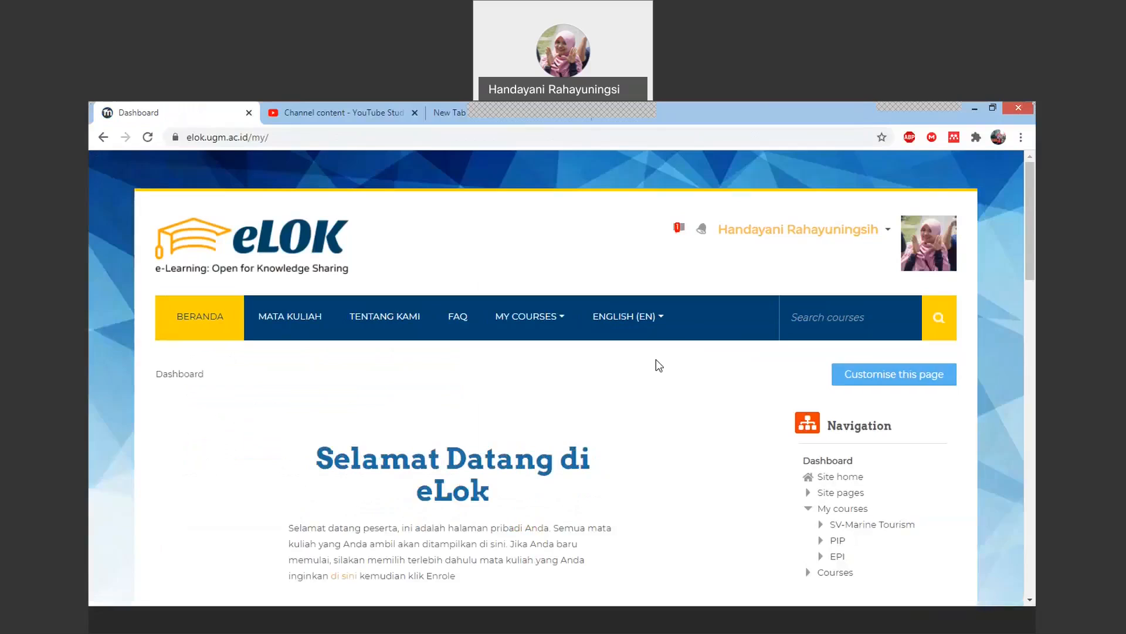
Look over the dashboard's welcome text, featured courses and recently accessed courses
scroll(656, 367, down, 1)
scroll(656, 368, down, 5)
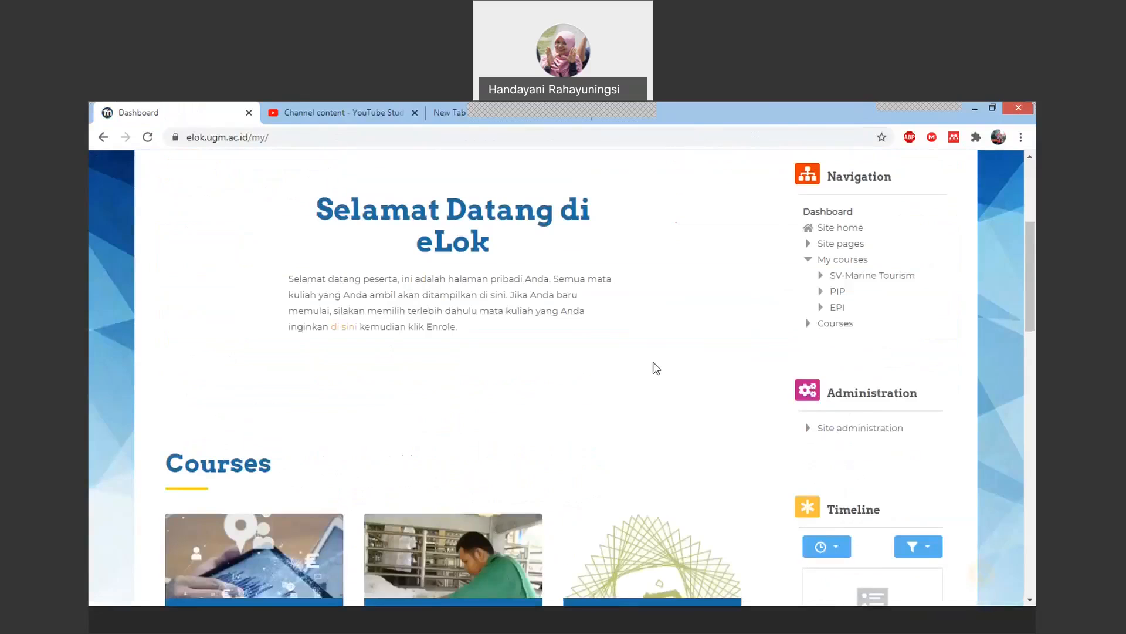
scroll(655, 368, down, 5)
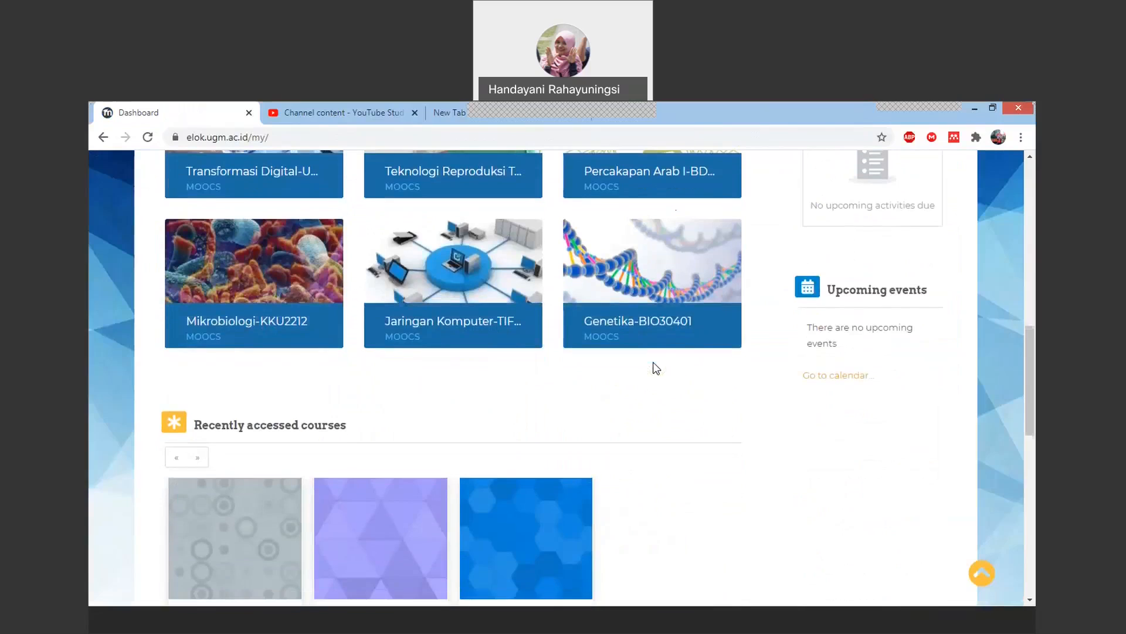
scroll(656, 368, down, 3)
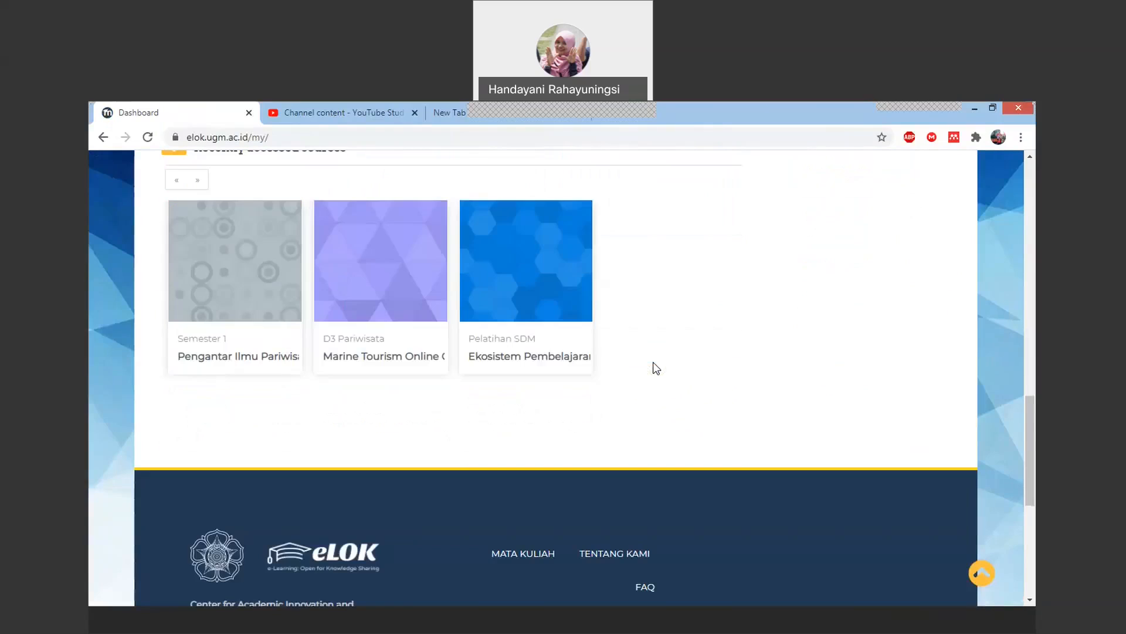
scroll(656, 368, up, 8)
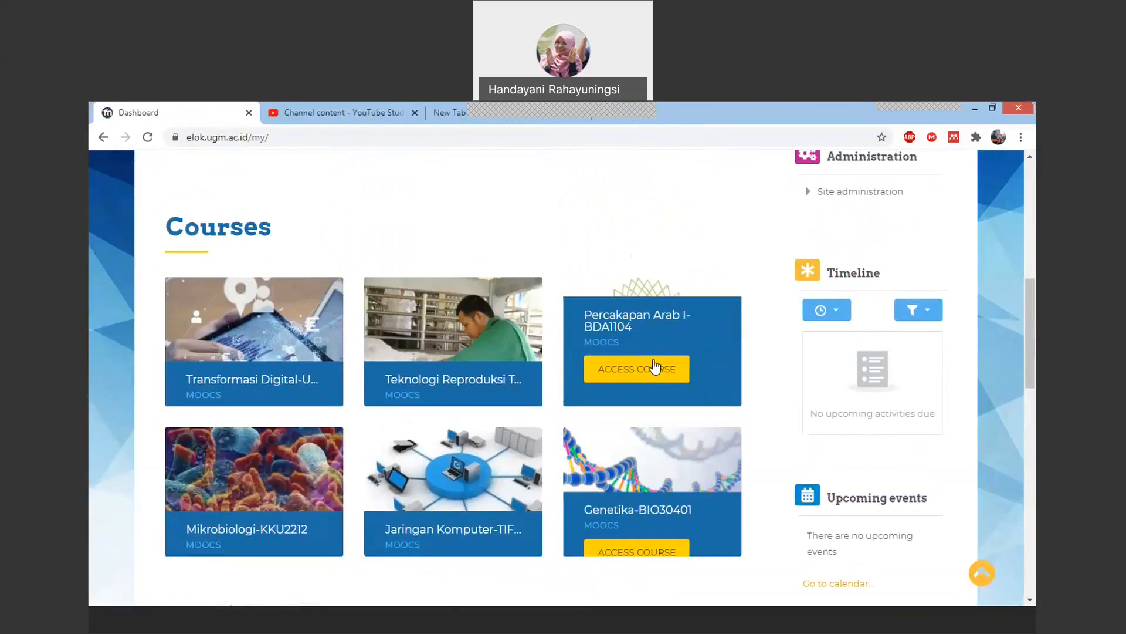
scroll(642, 236, up, 2)
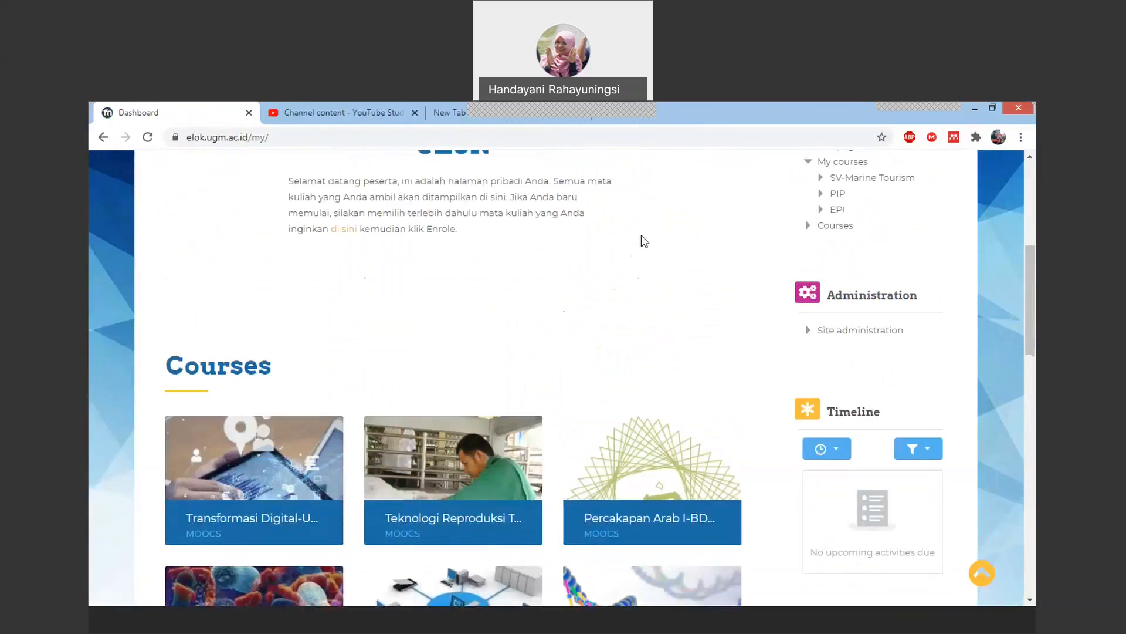
scroll(629, 257, up, 2)
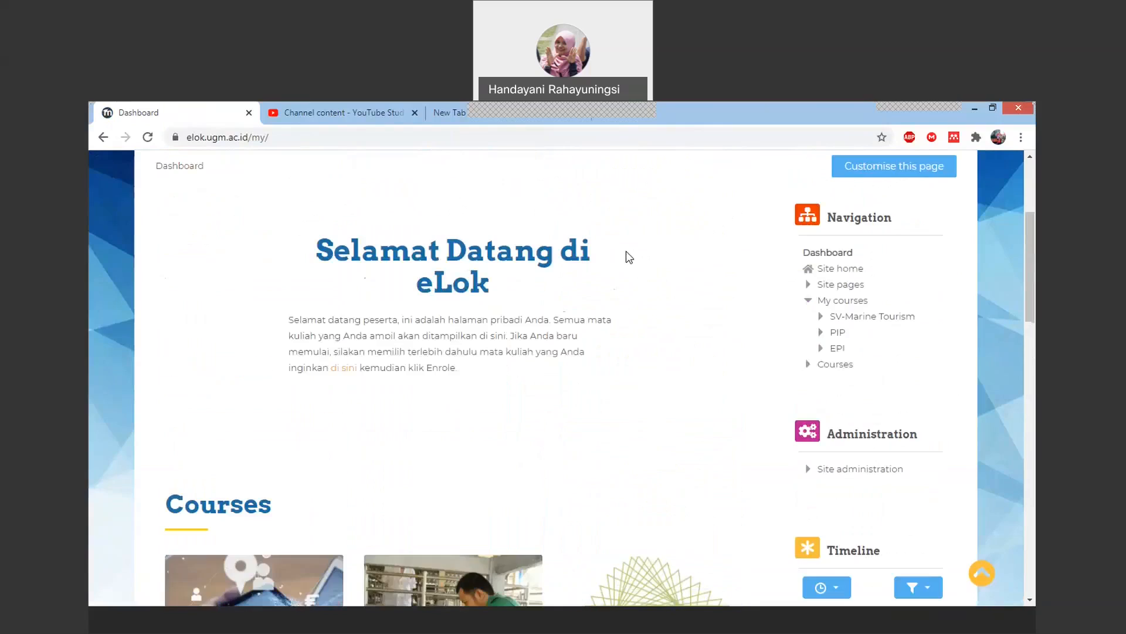
scroll(629, 257, up, 3)
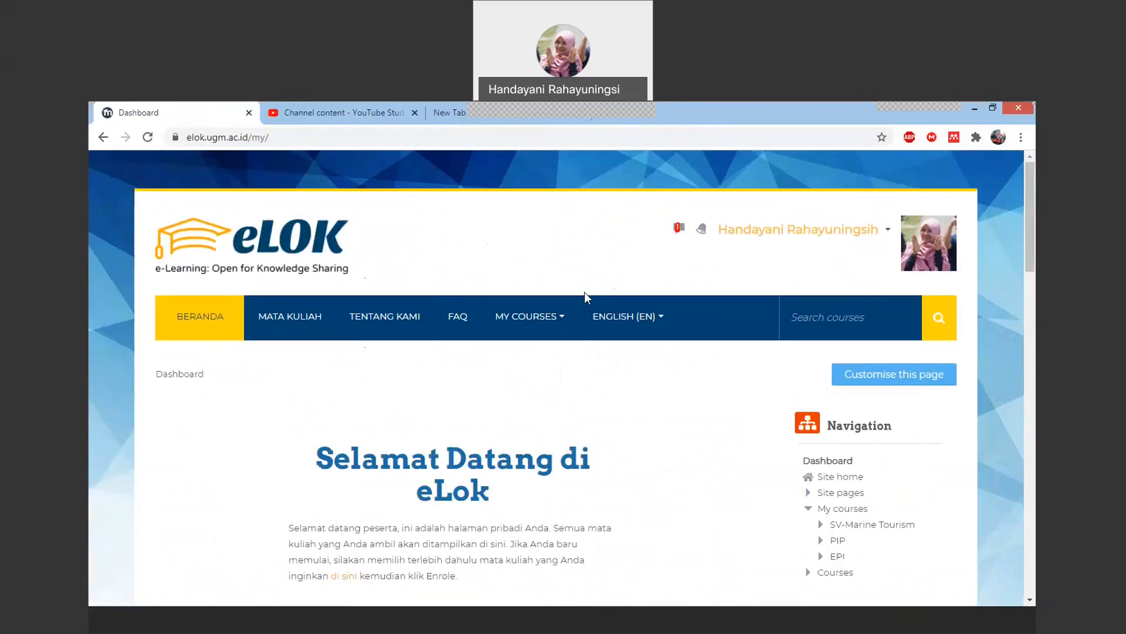
Open the Mata Kuliah course categories and go into the Sekolah Vokasi category
click(299, 328)
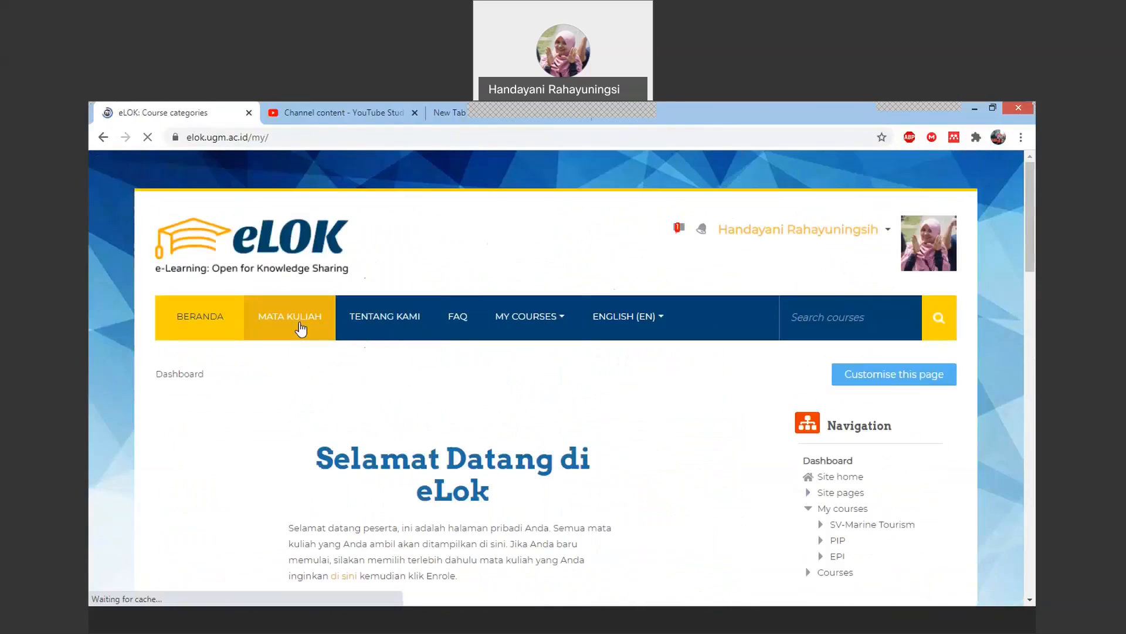
scroll(558, 385, down, 3)
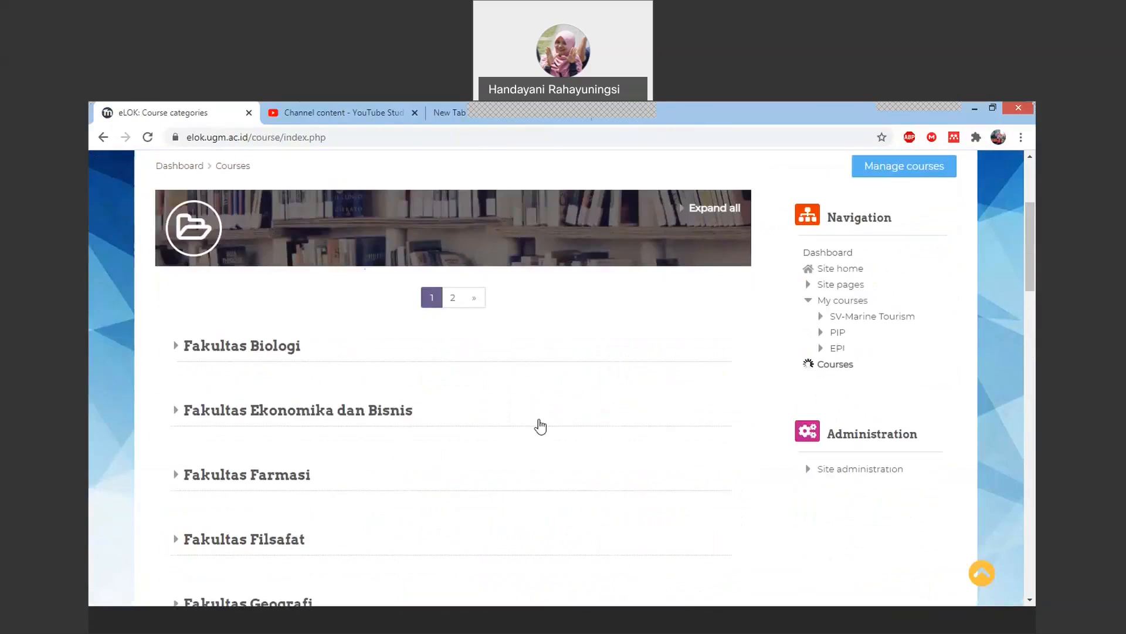
scroll(1034, 271, down, 6)
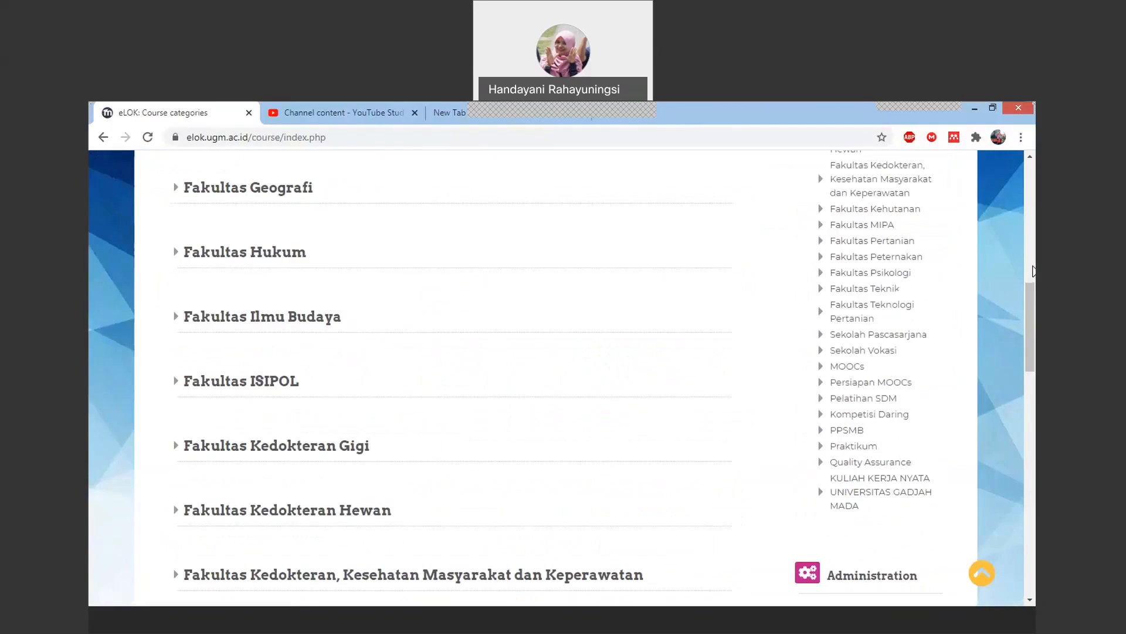
drag(1030, 310, 1031, 449)
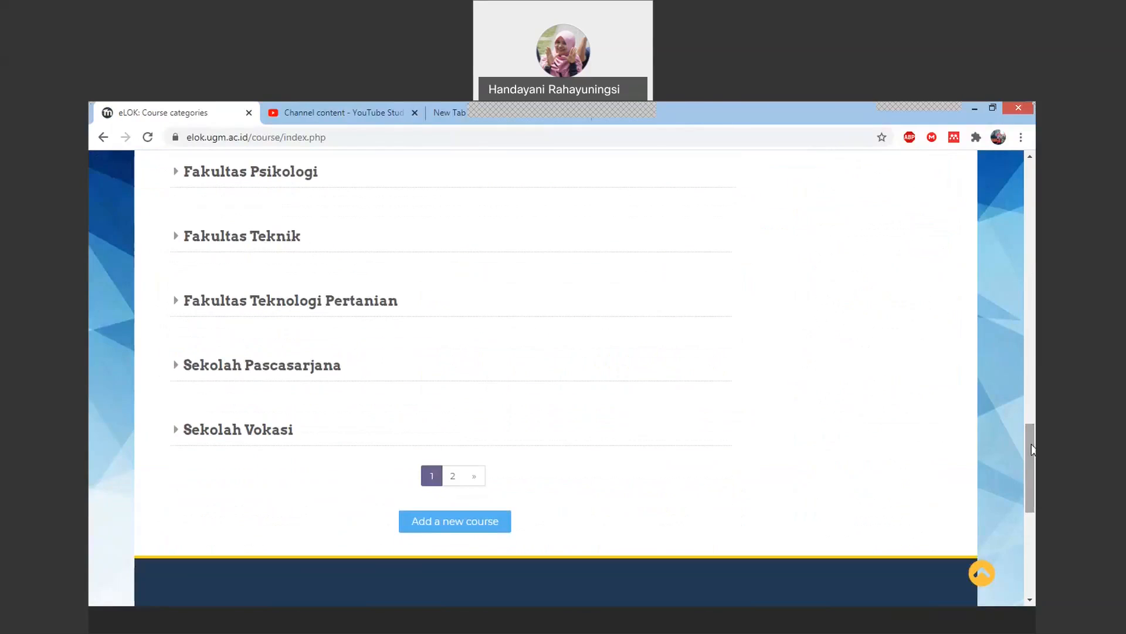
click(294, 429)
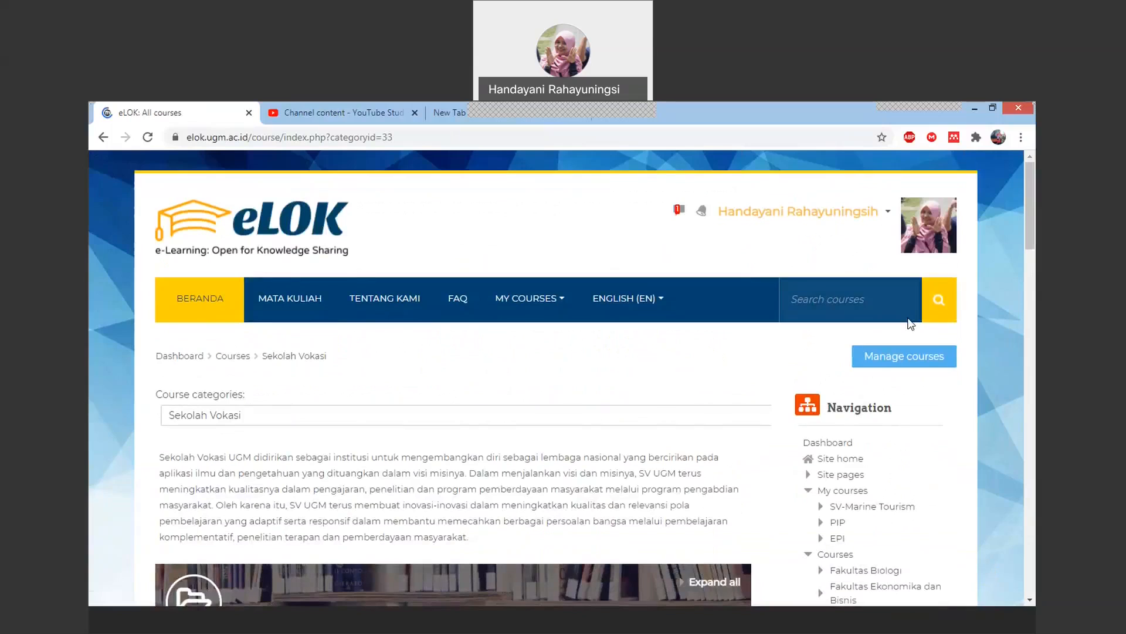
Look through Sekolah Vokasi's departments and courses and open Departemen Bahasa, Seni dan Manajemen Budaya
scroll(800, 317, down, 20)
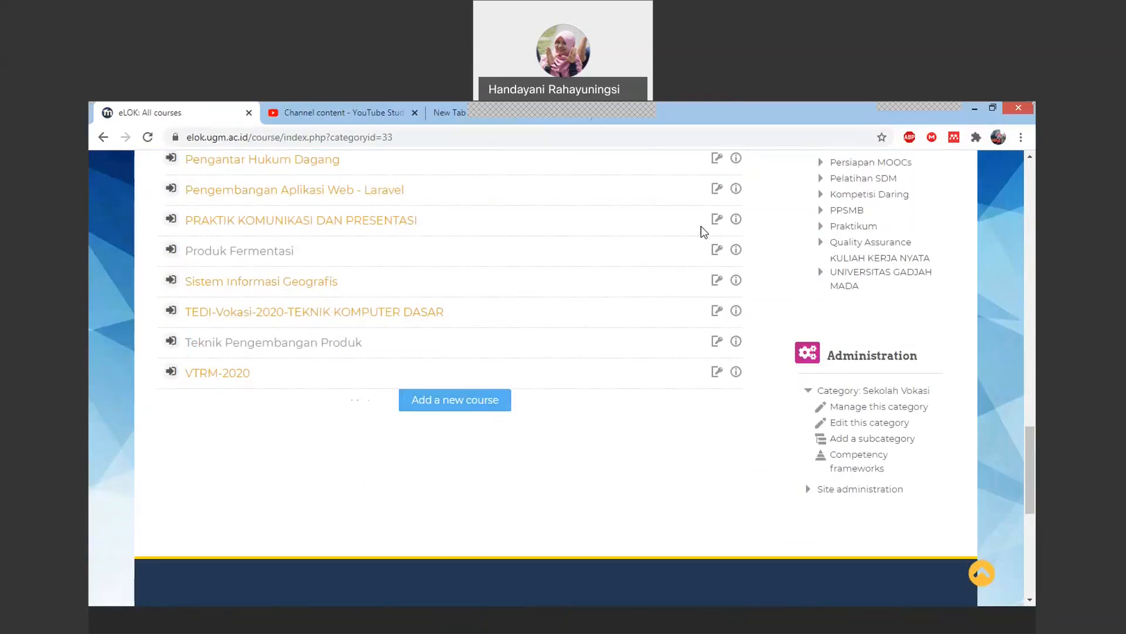
scroll(702, 227, up, 10)
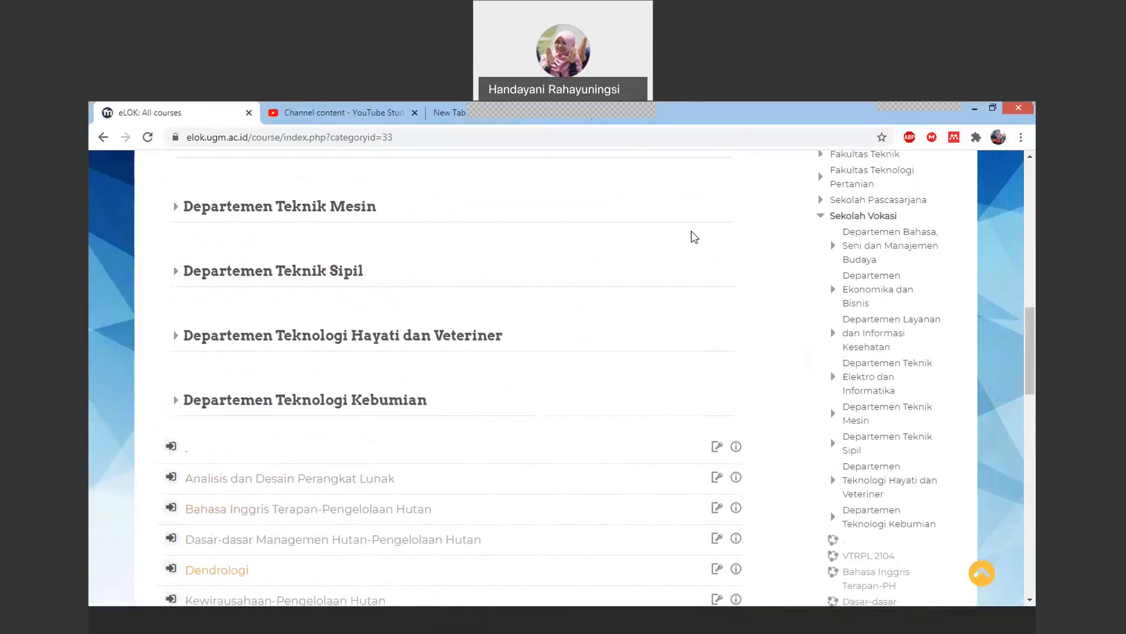
scroll(694, 237, up, 4)
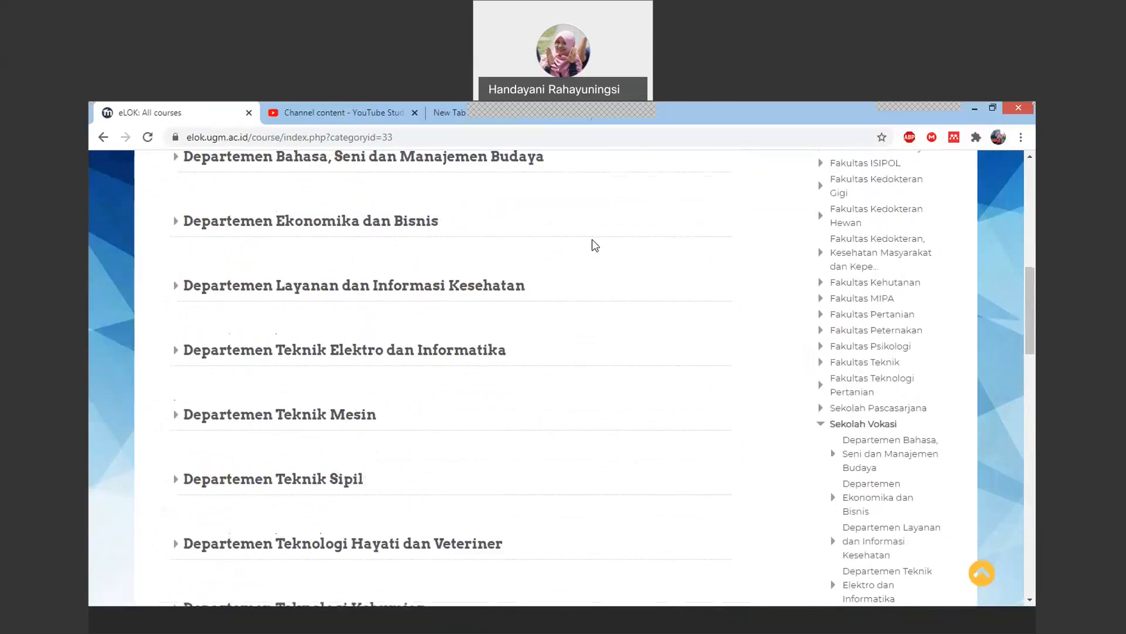
scroll(588, 242, up, 2)
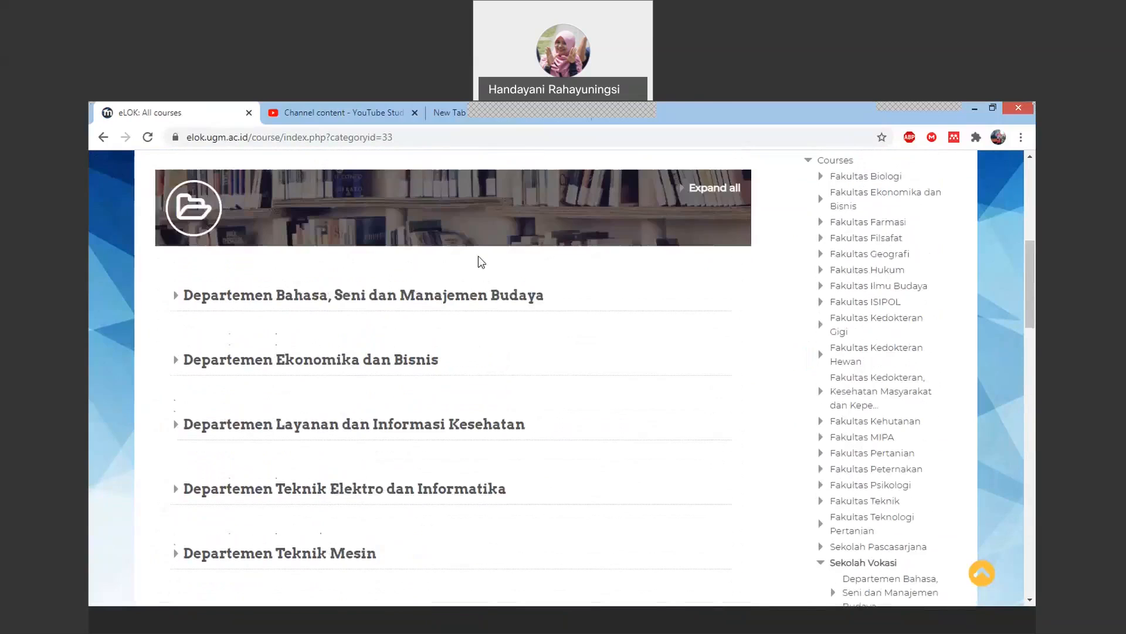
click(466, 297)
Open the Sarjana Terapan Bisnis Perjalanan Wisata study program from the department's category list
scroll(540, 329, down, 9)
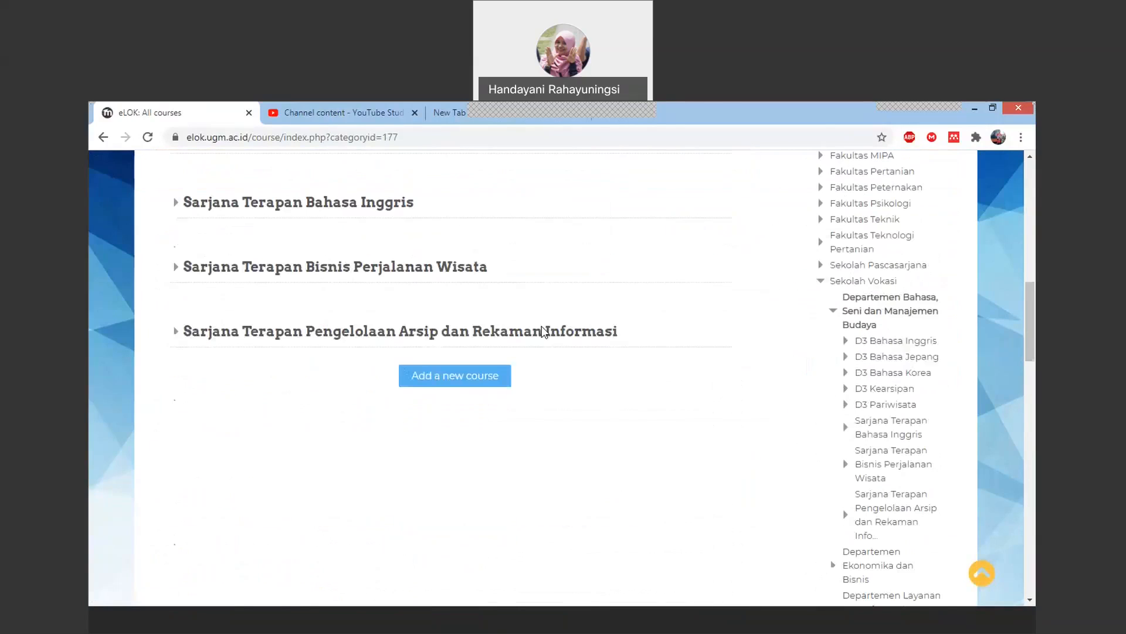
scroll(543, 330, up, 1)
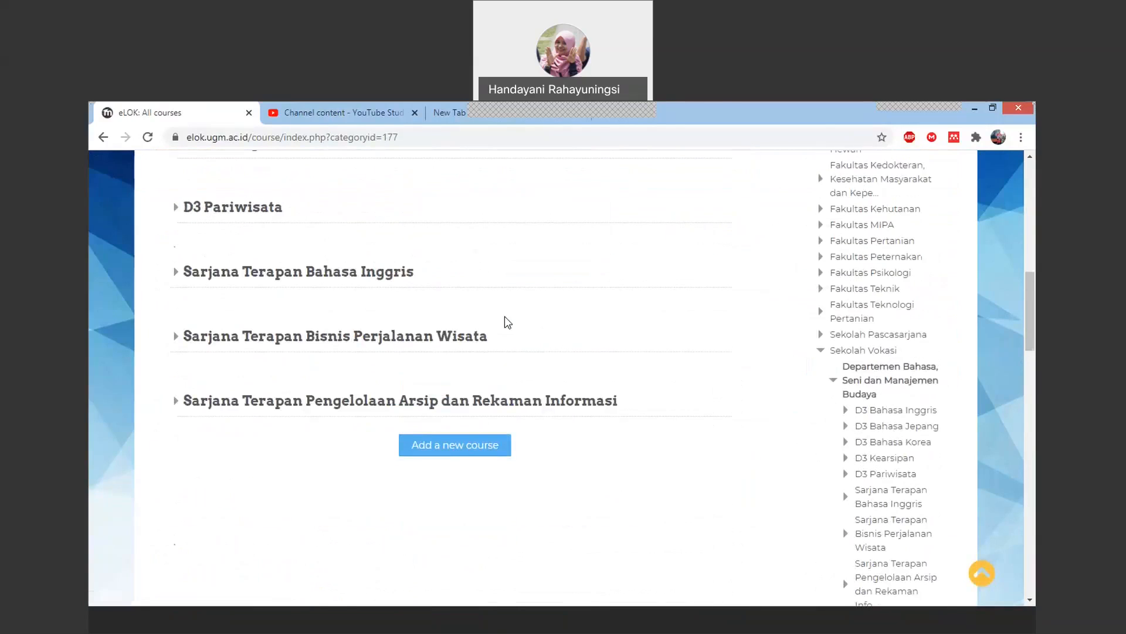
click(350, 339)
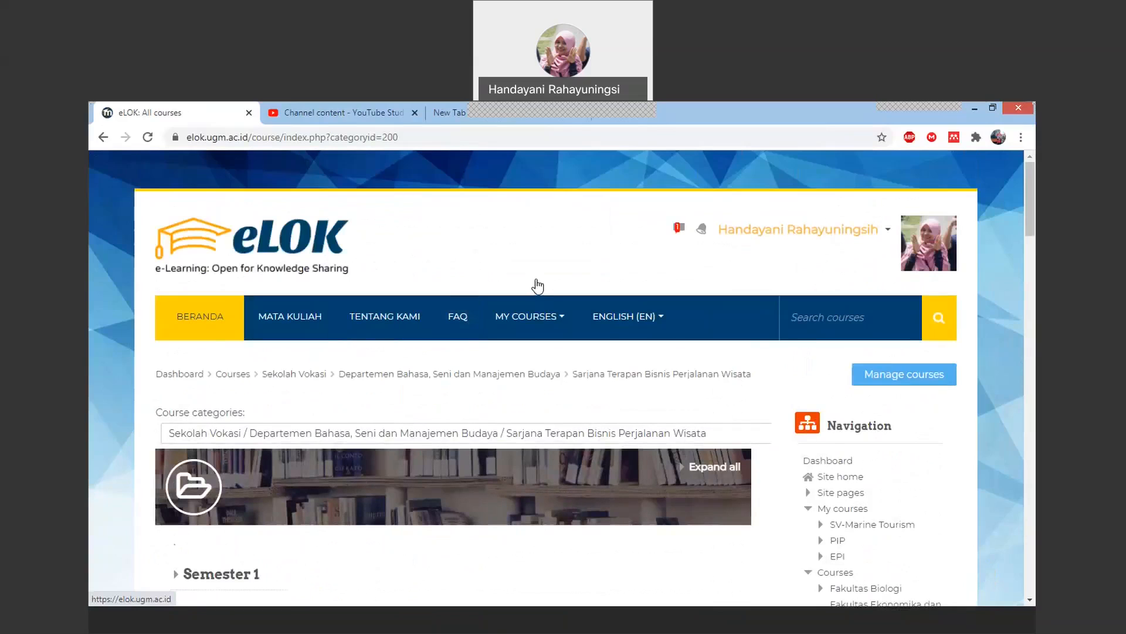
Look through the study program's semester categories and open Semester 6
scroll(536, 287, down, 8)
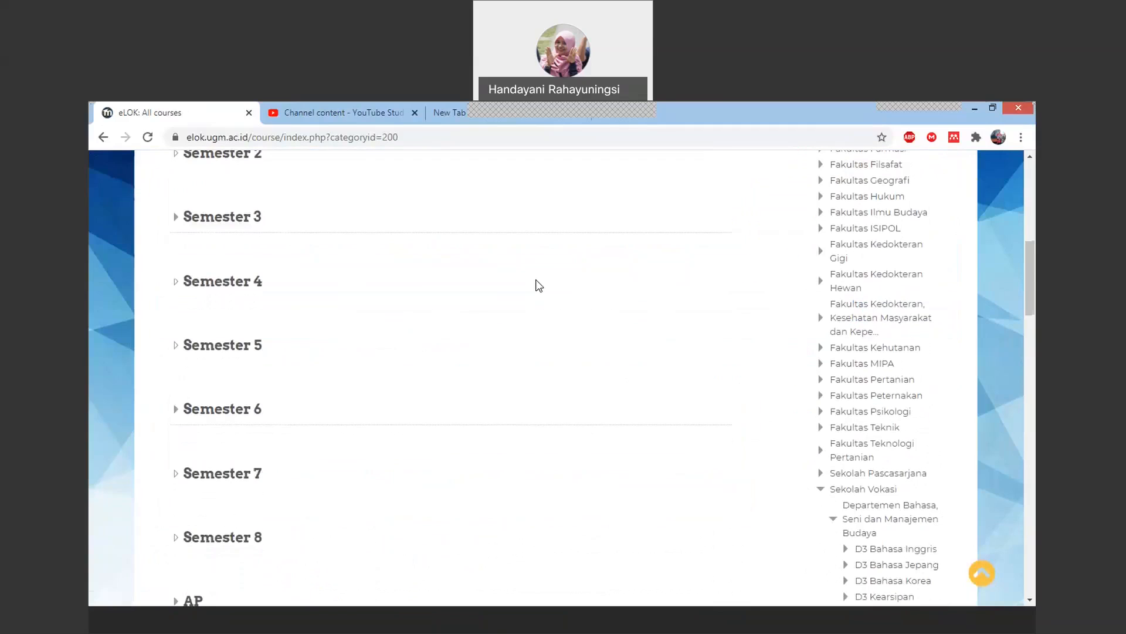
scroll(538, 286, down, 7)
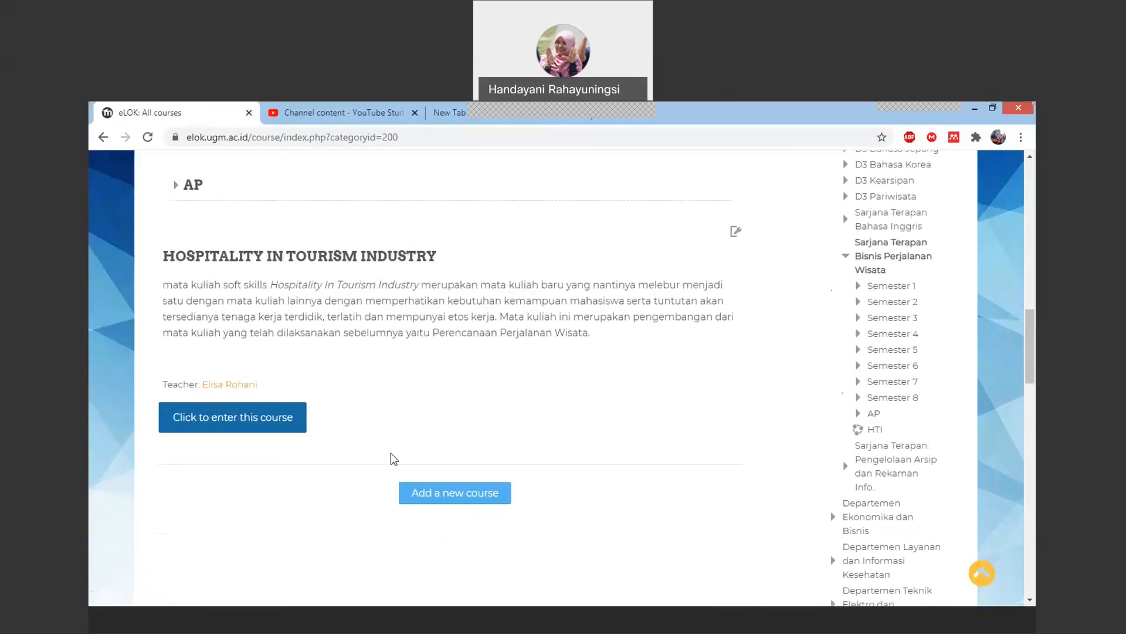
scroll(547, 300, down, 1)
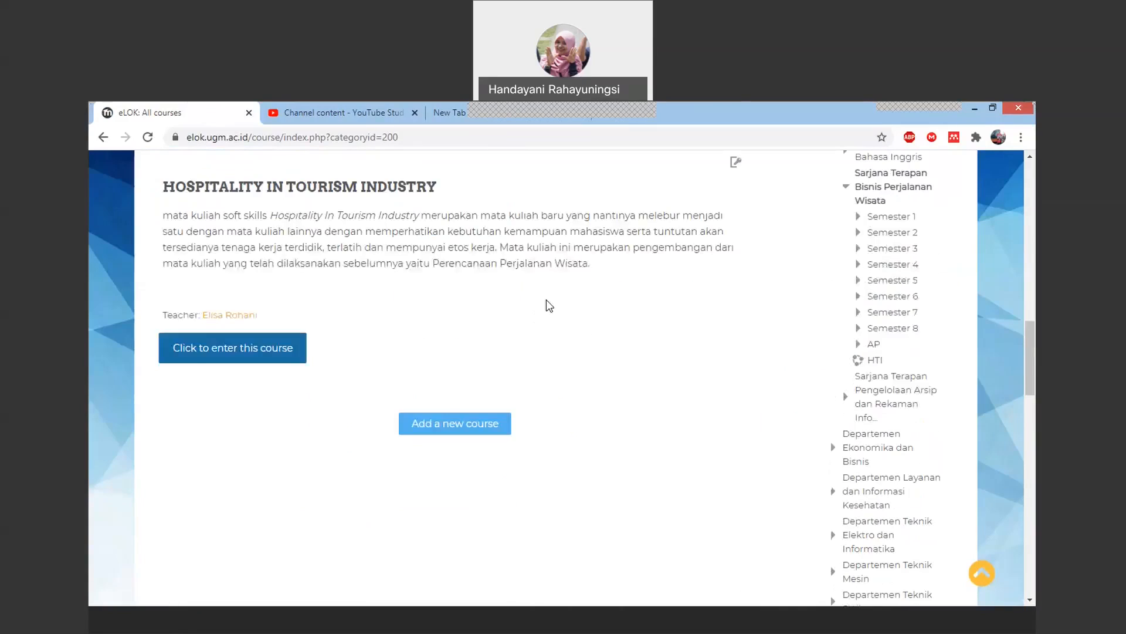
scroll(547, 304, up, 7)
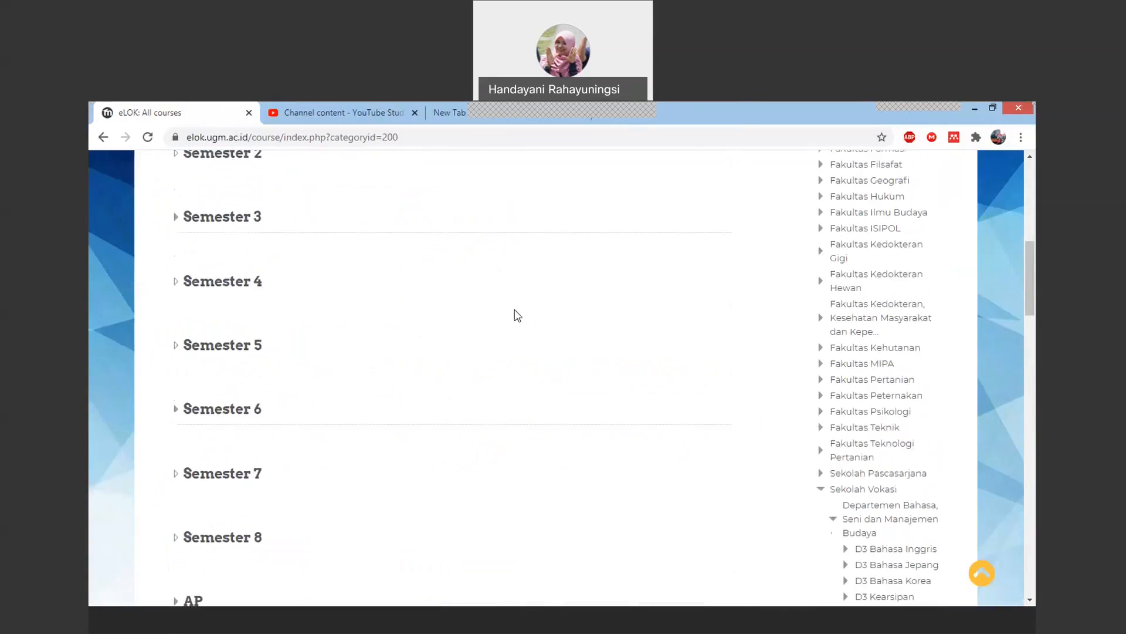
scroll(352, 364, down, 2)
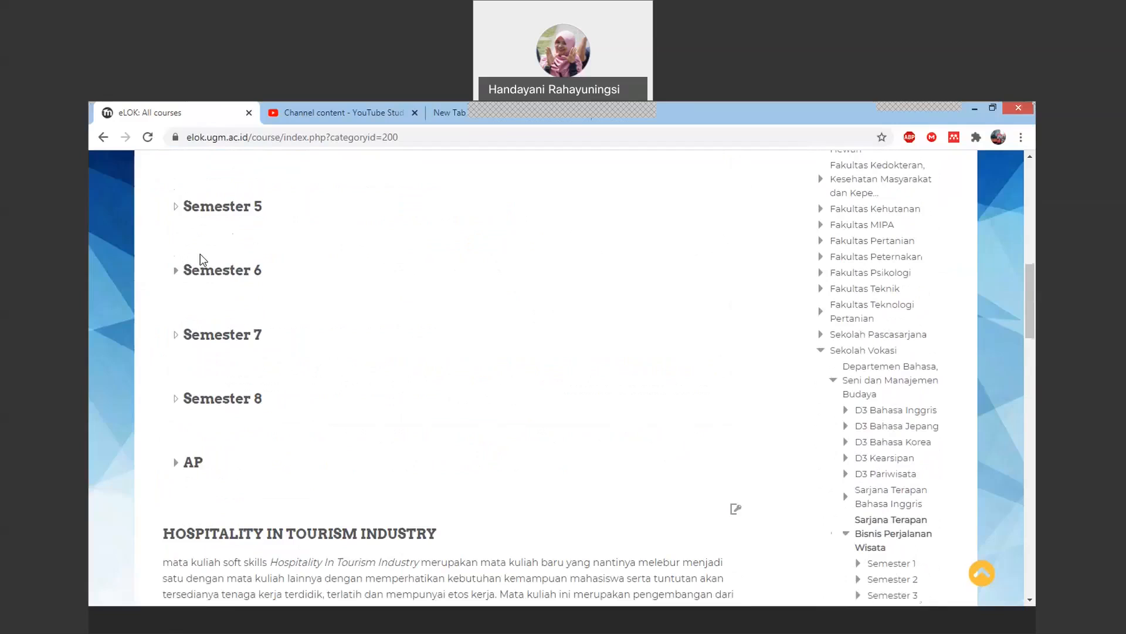
click(215, 274)
Open the form for adding a new course to the Semester 6 category
scroll(543, 369, down, 7)
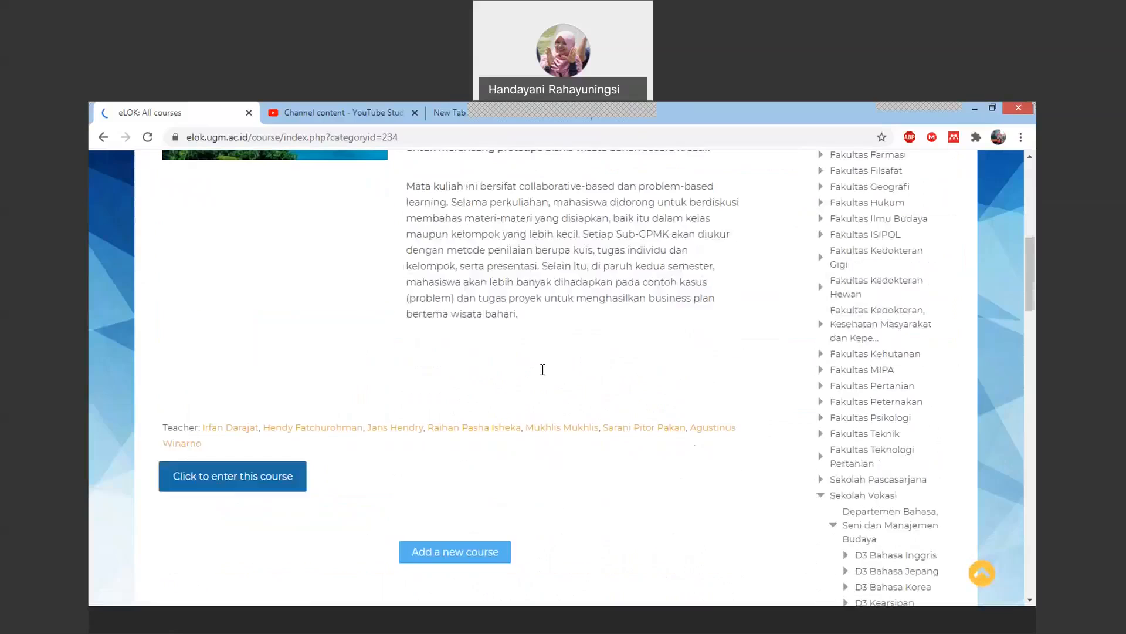
scroll(543, 369, down, 3)
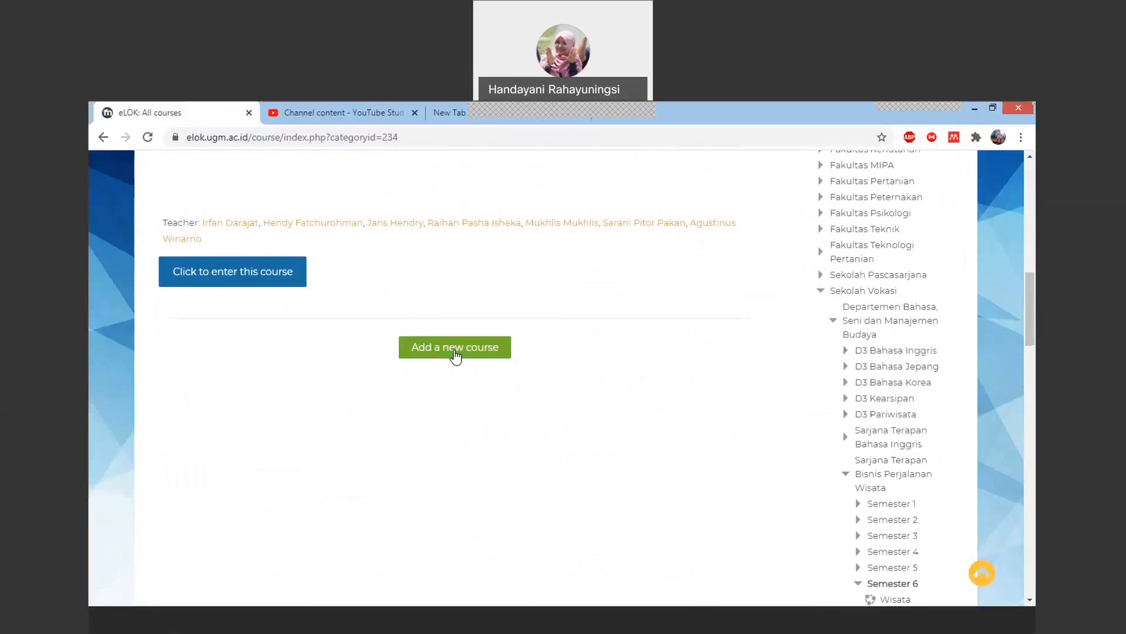
click(456, 354)
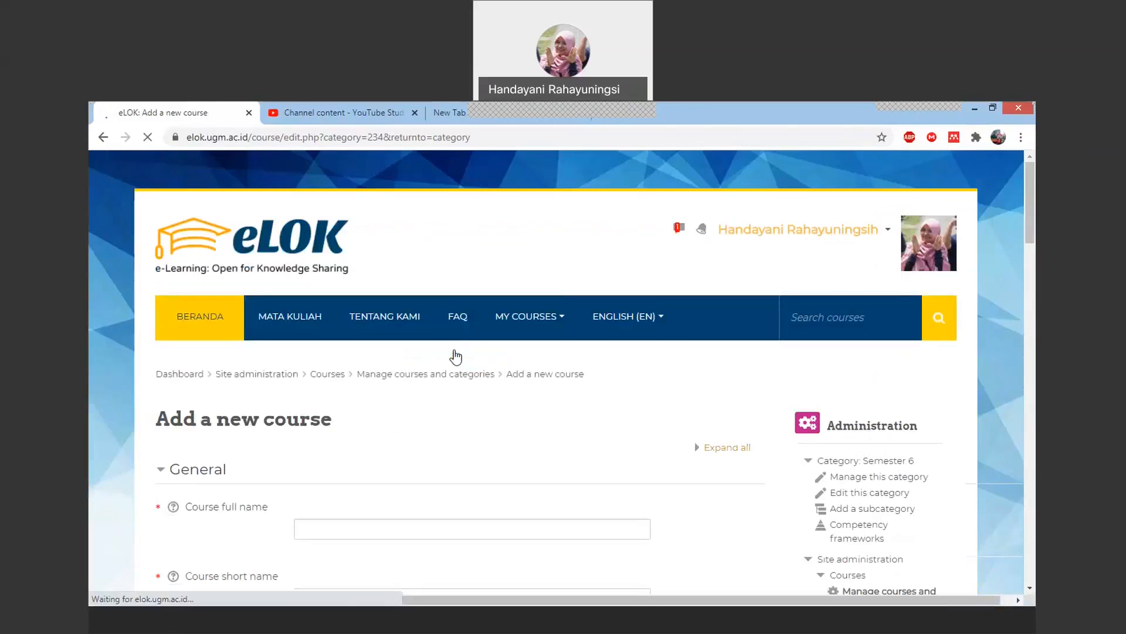
Enter "Food Tourism" as the course full name and "Kuliner" as the course short name
scroll(485, 336, down, 3)
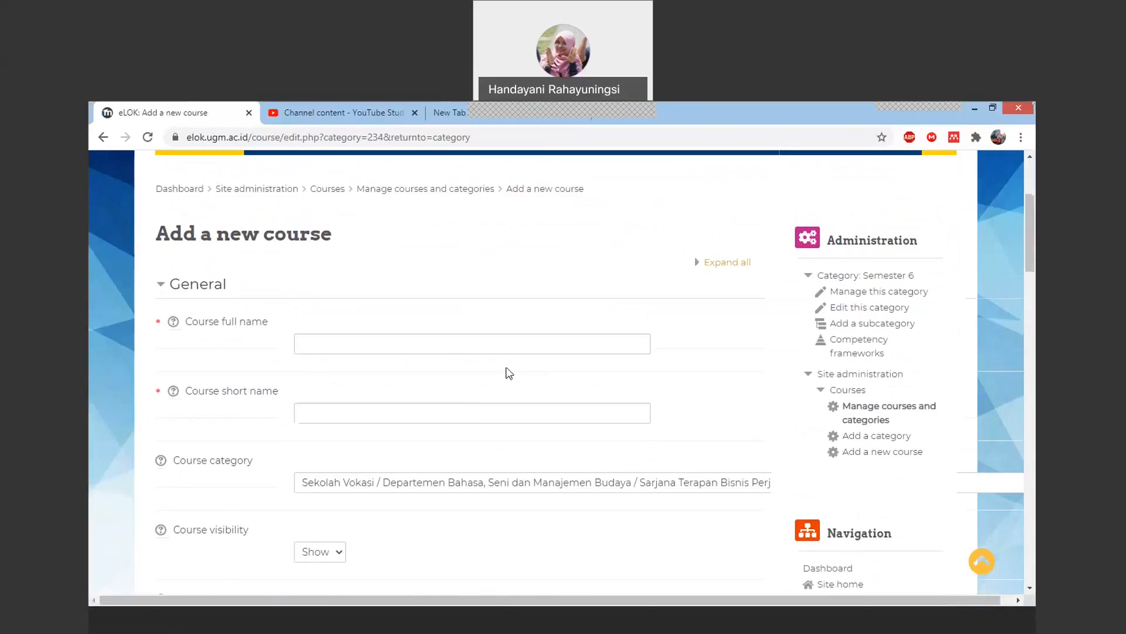
click(515, 345)
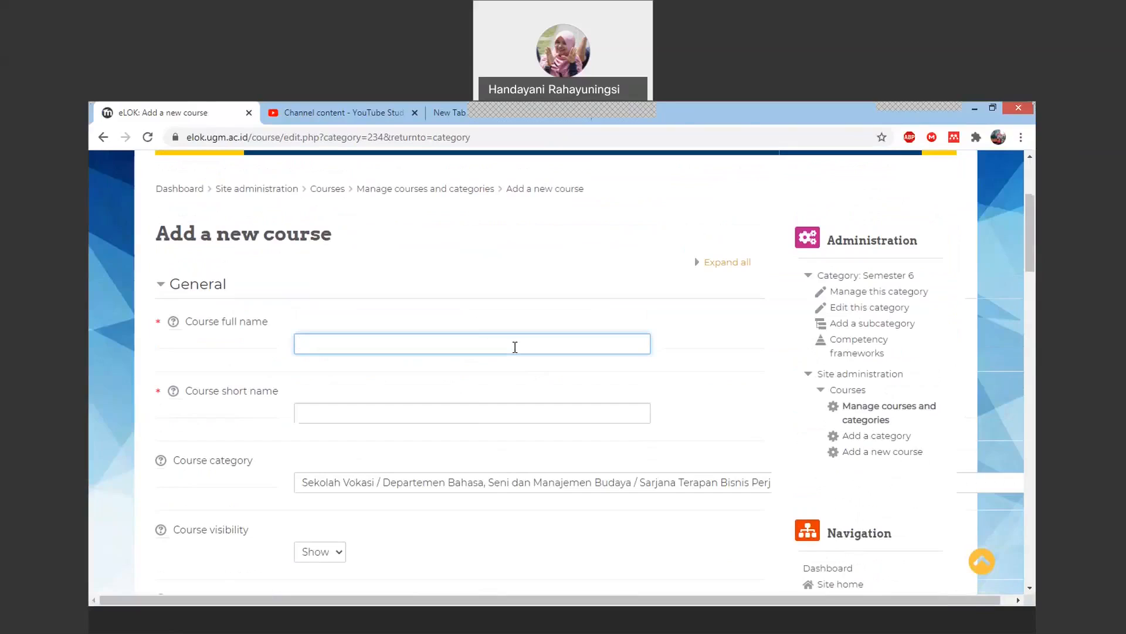
text(Food Tourism)
click(399, 412)
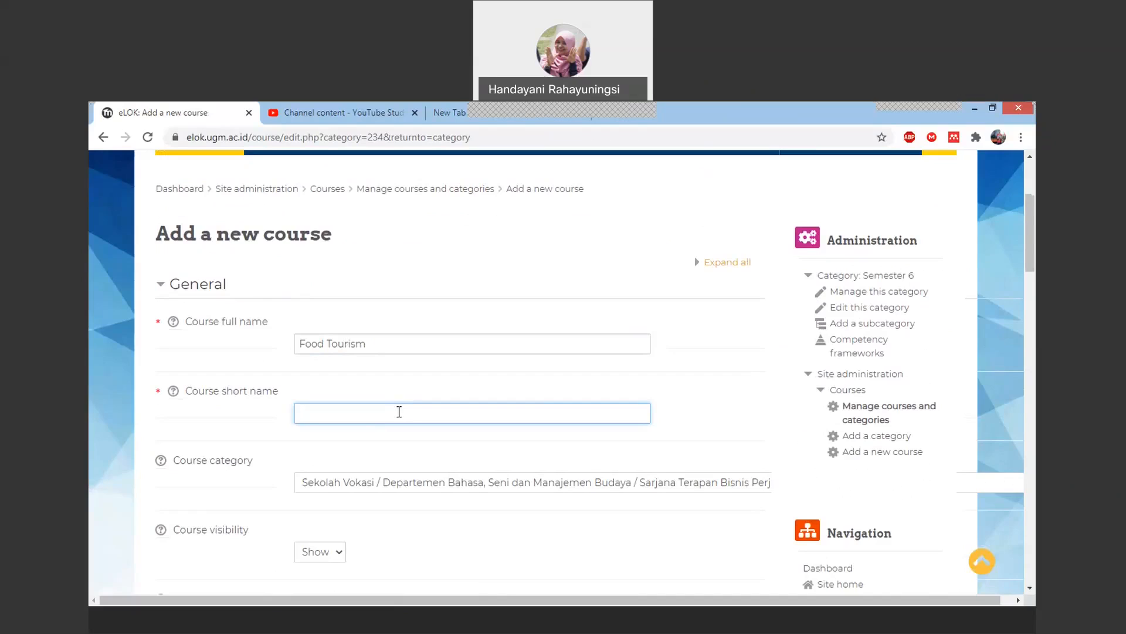
text(Kuliner)
Review the new course's category, visibility, start and end dates, ID number, summary and course image fields
scroll(397, 412, down, 1)
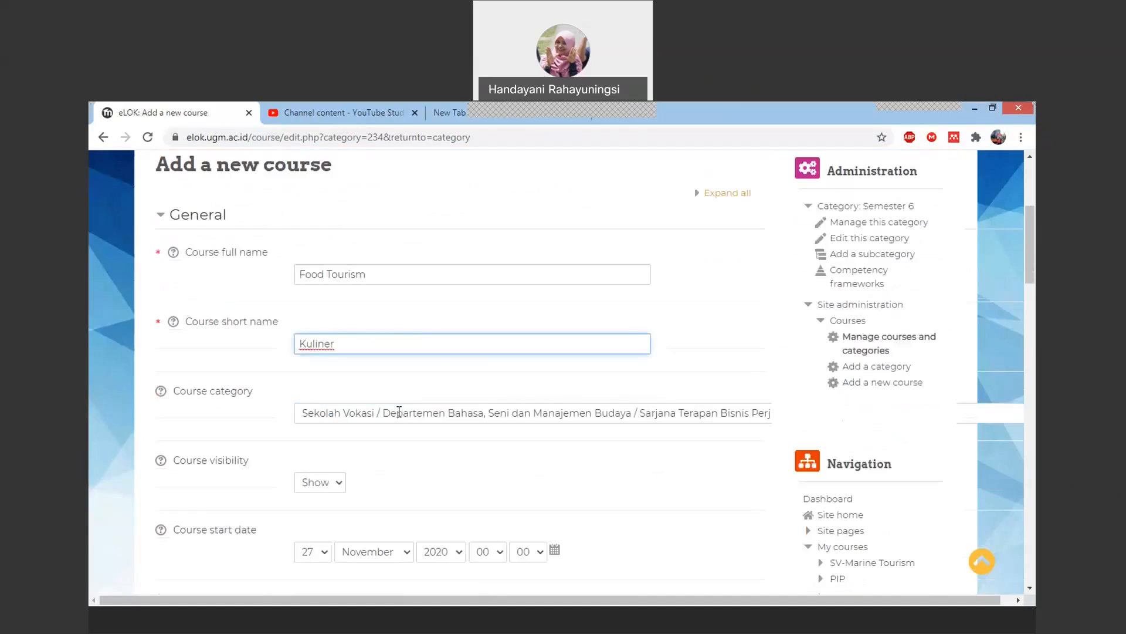
scroll(396, 447, down, 1)
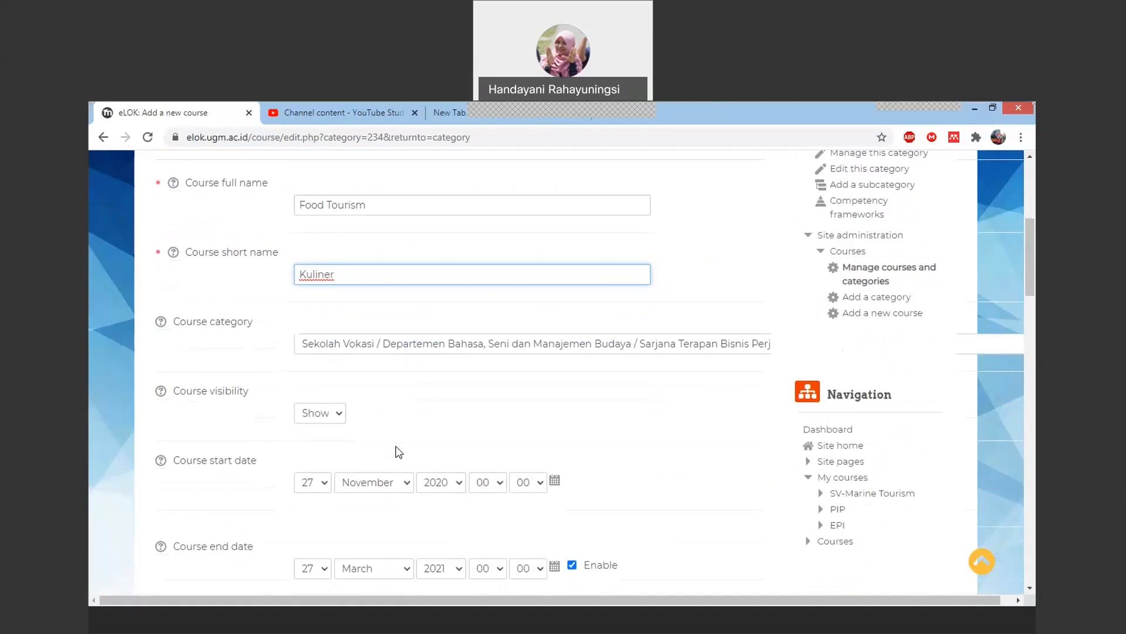
scroll(399, 452, down, 1)
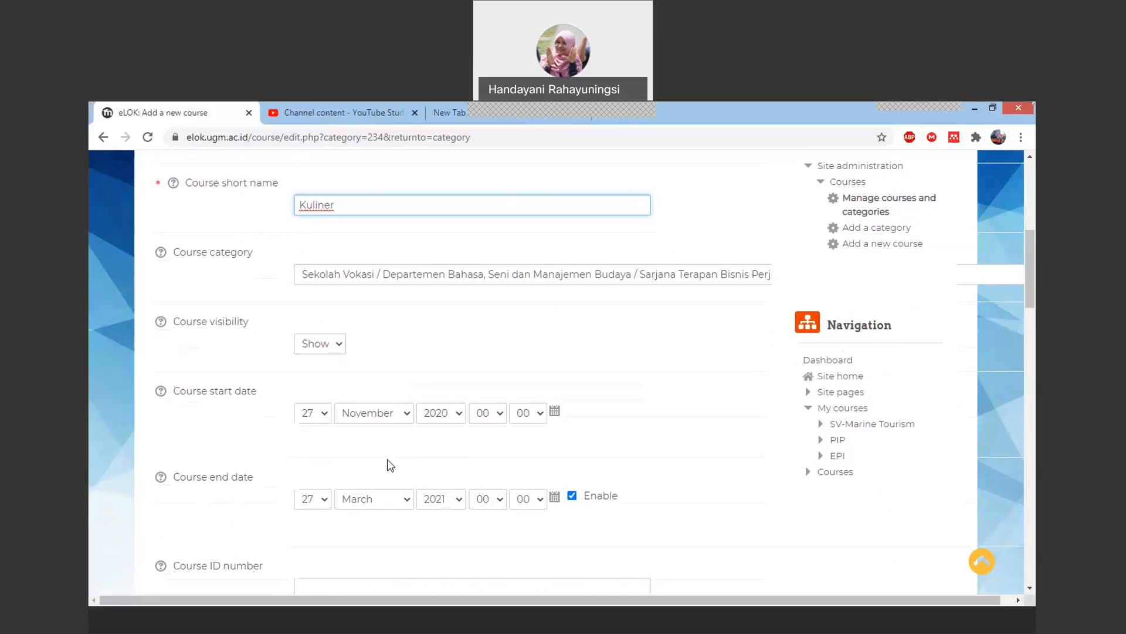
scroll(387, 459, down, 3)
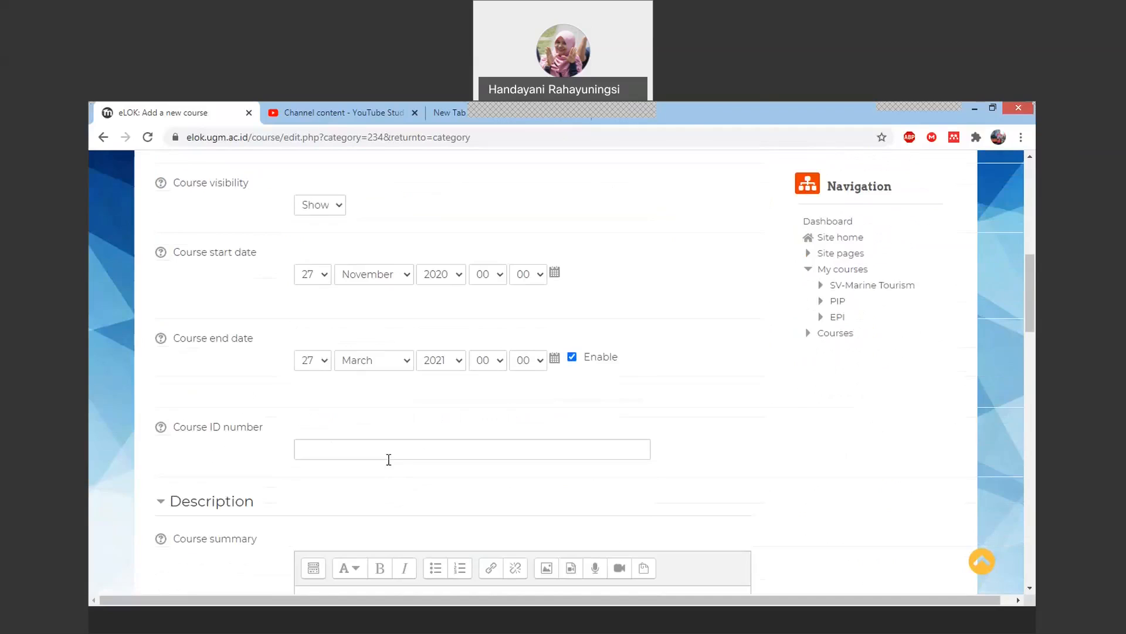
scroll(388, 458, down, 4)
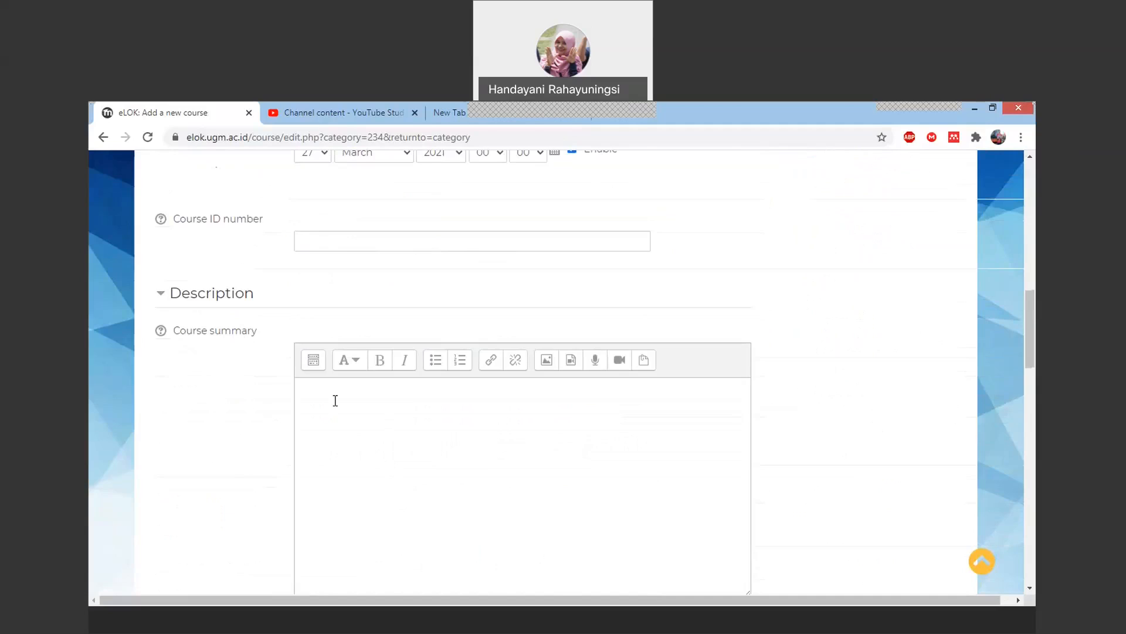
scroll(405, 417, down, 3)
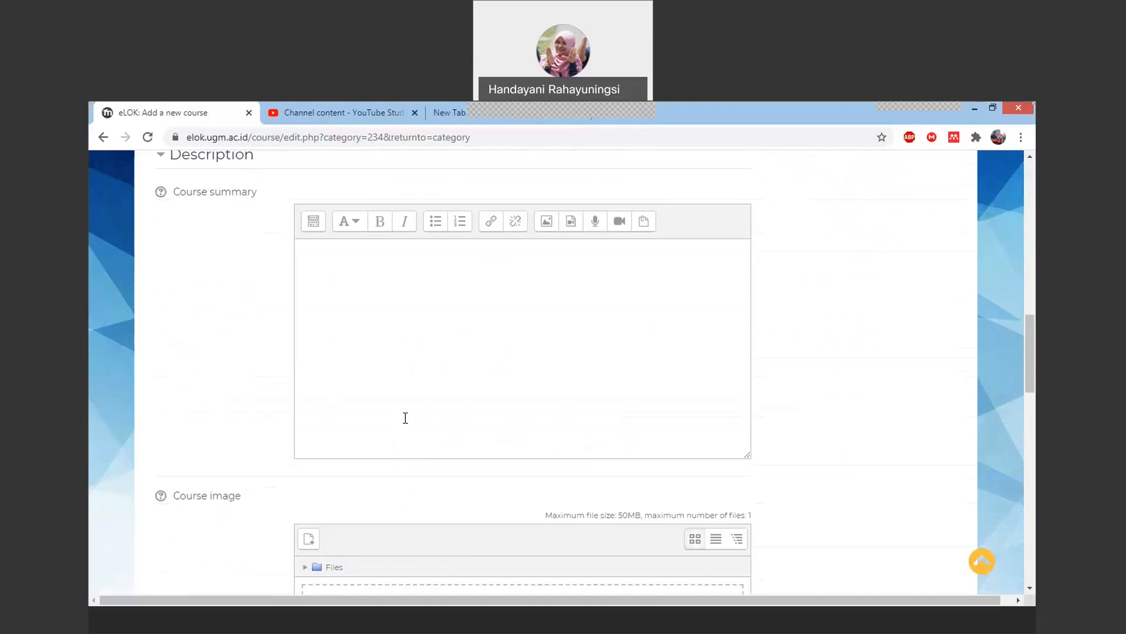
scroll(405, 417, down, 6)
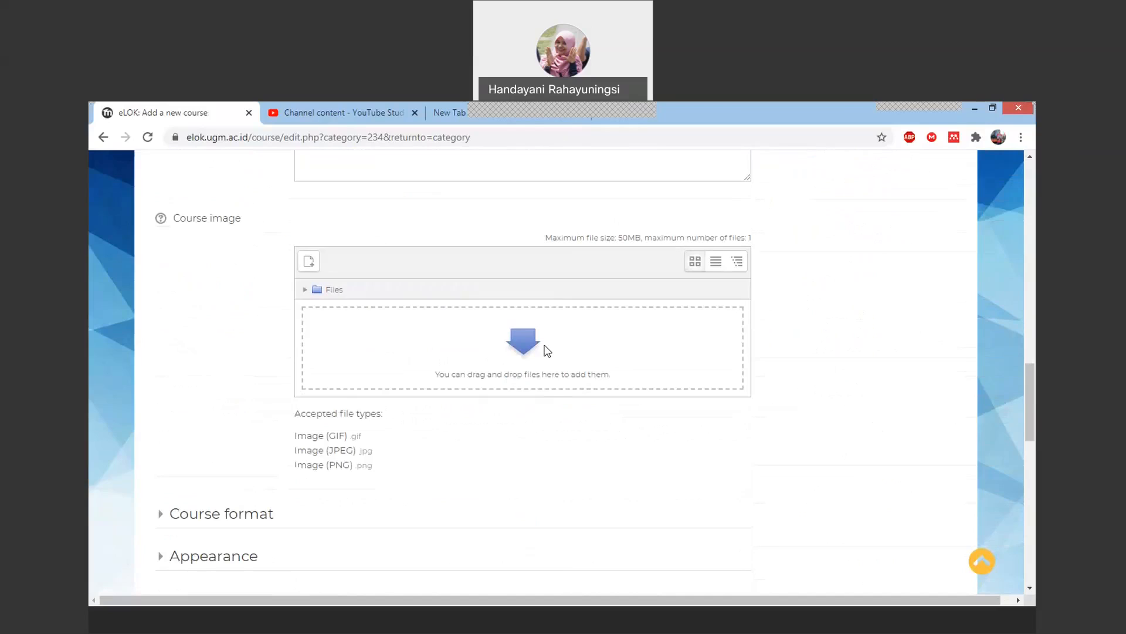
scroll(417, 368, down, 1)
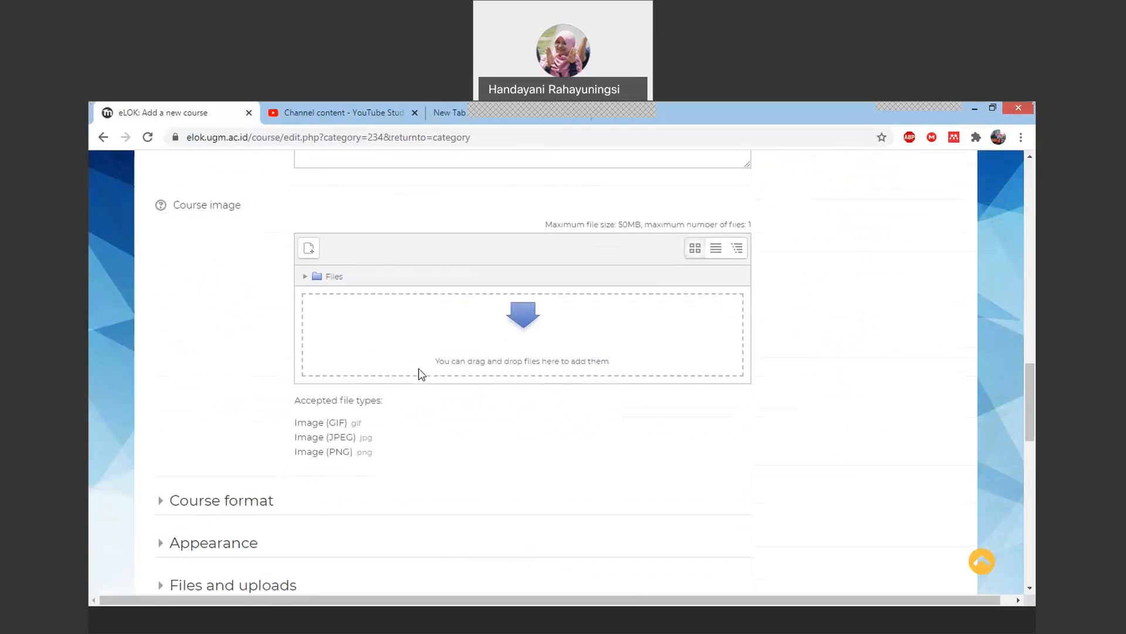
scroll(420, 373, down, 3)
scroll(420, 373, up, 3)
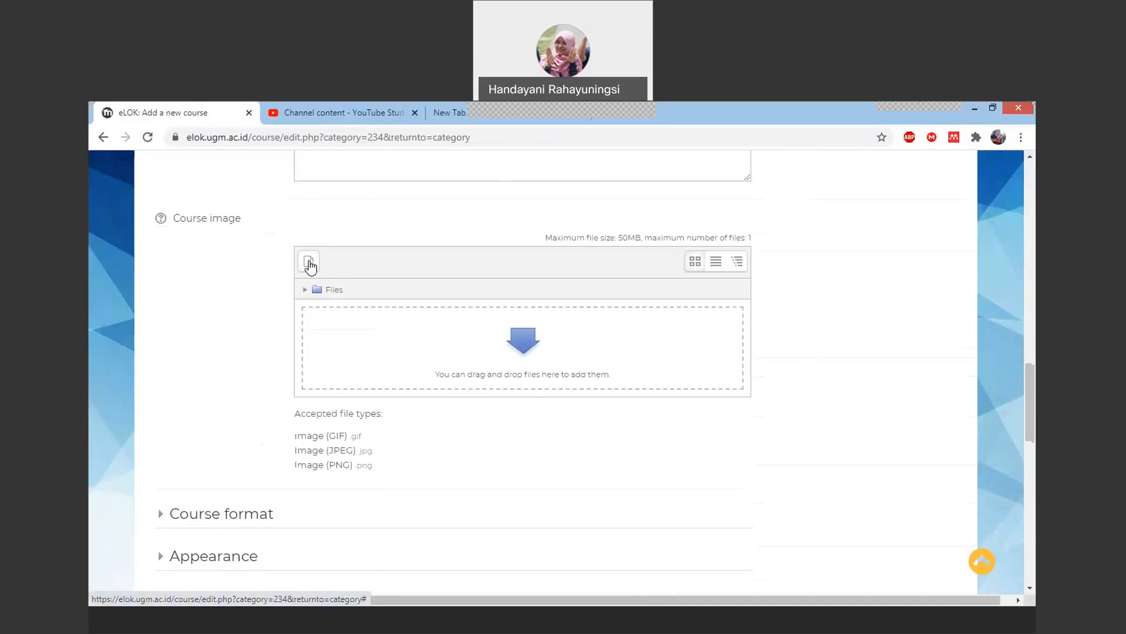
Start choosing a file to upload as the course image and search the Pictures folder for "food"
click(340, 297)
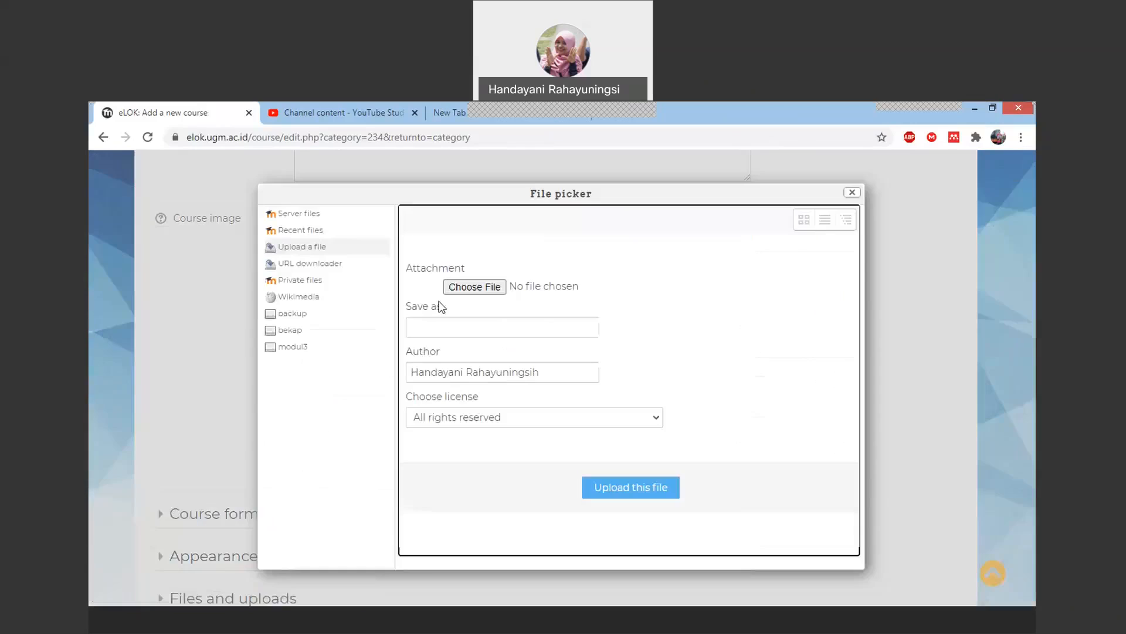
click(508, 291)
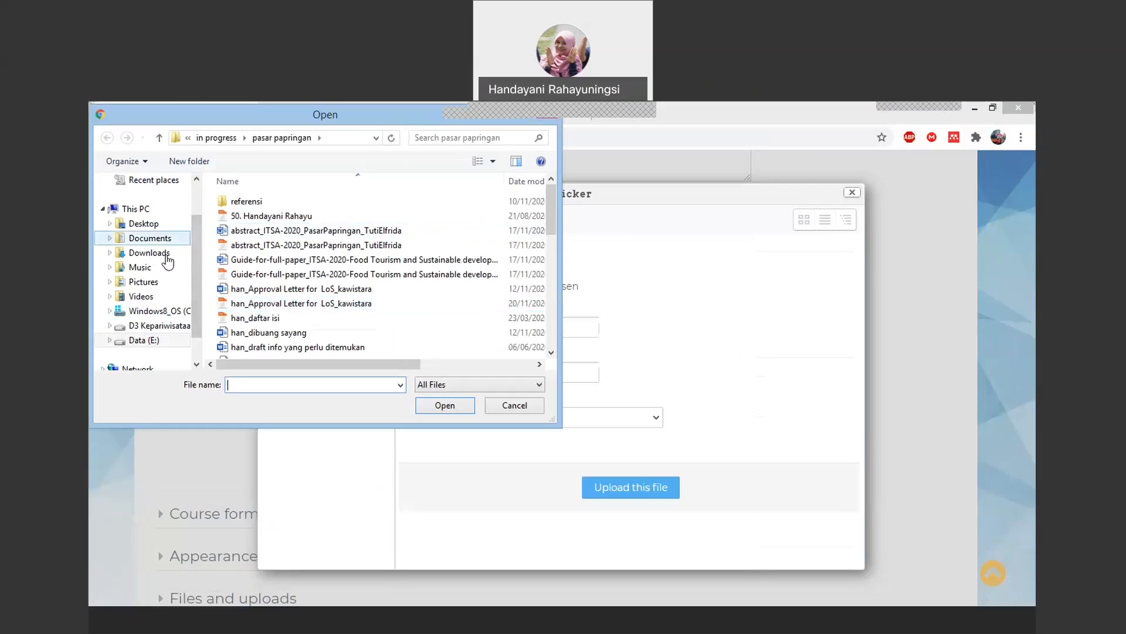
click(138, 283)
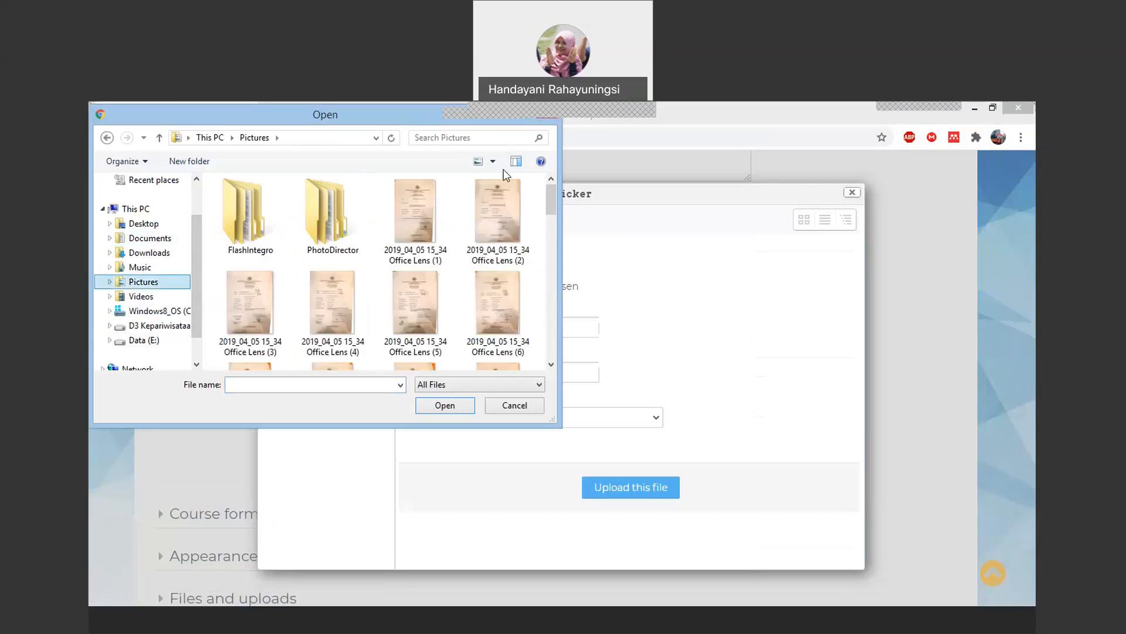
click(498, 135)
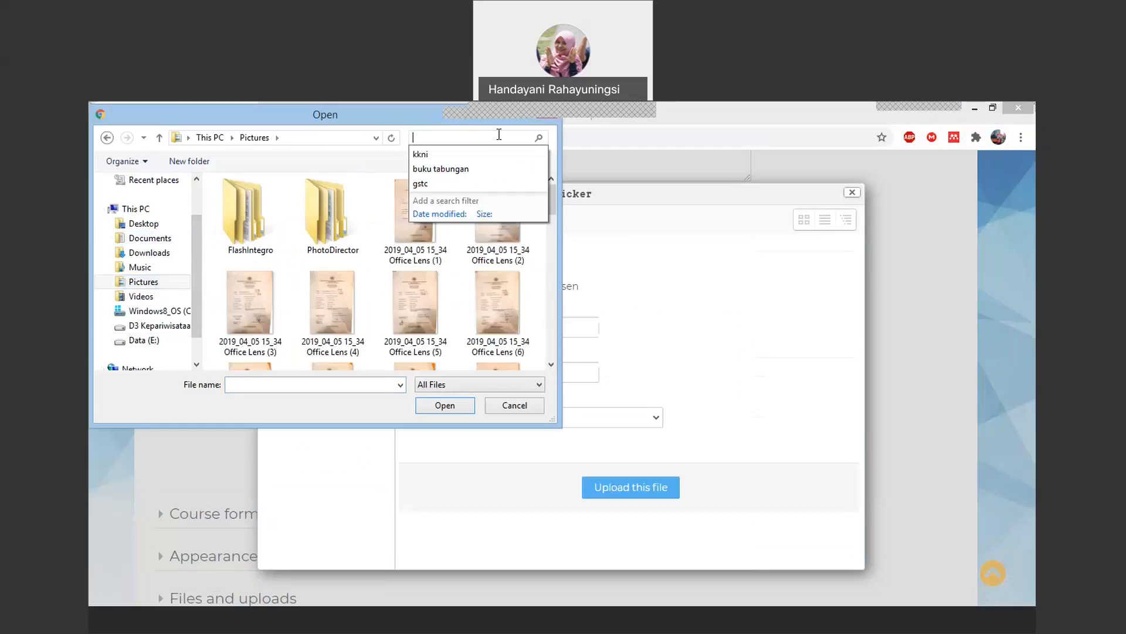
text(food)
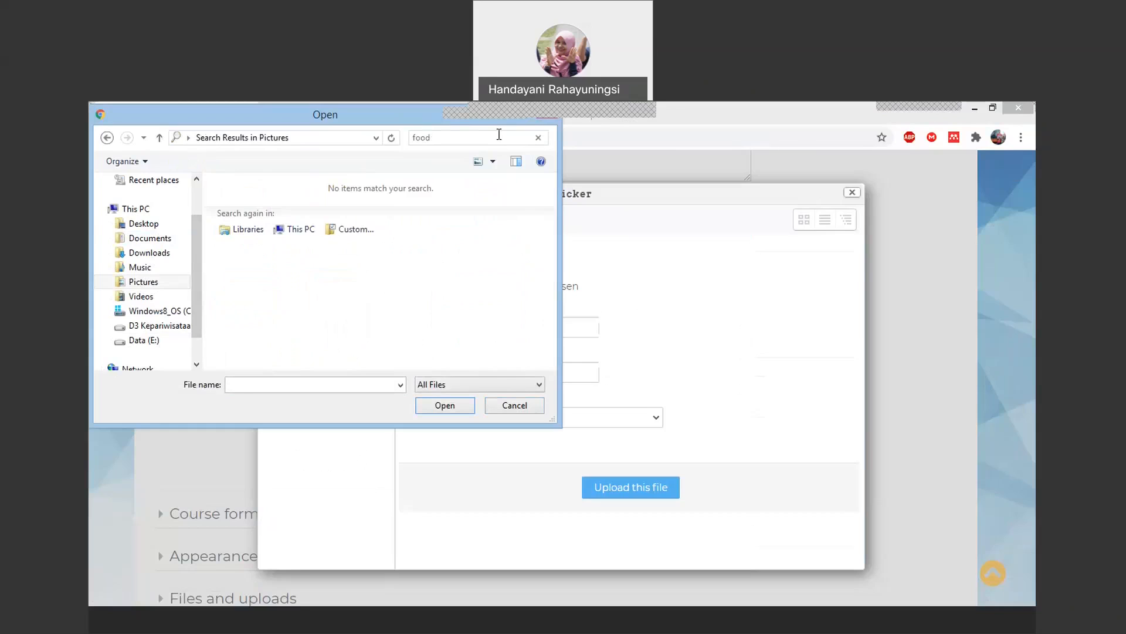
click(150, 252)
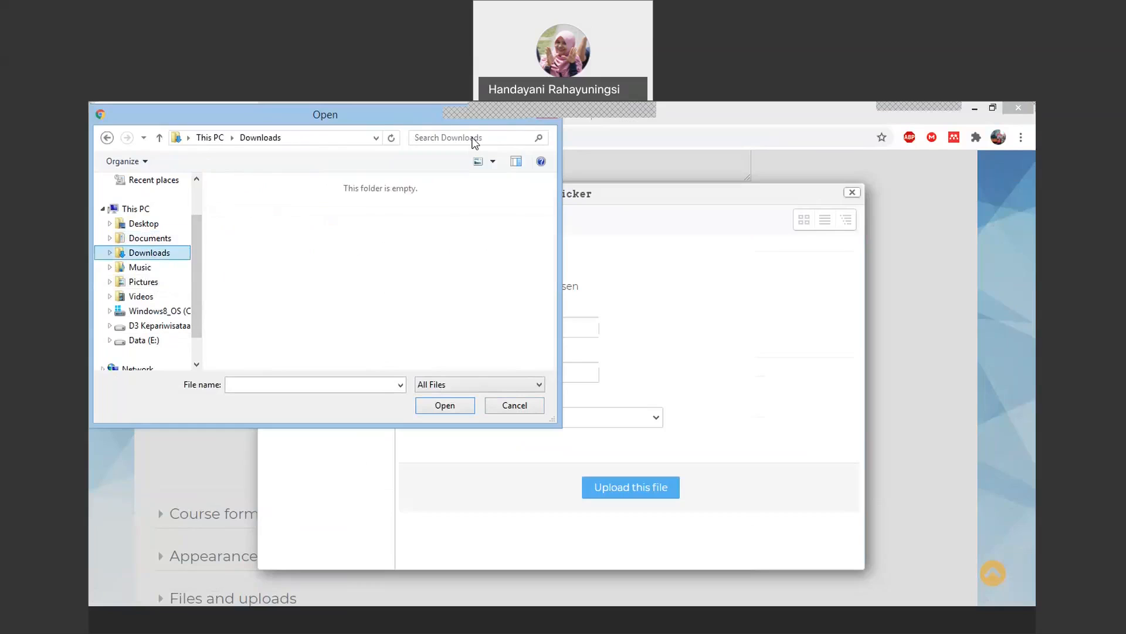
click(474, 137)
key(Down)
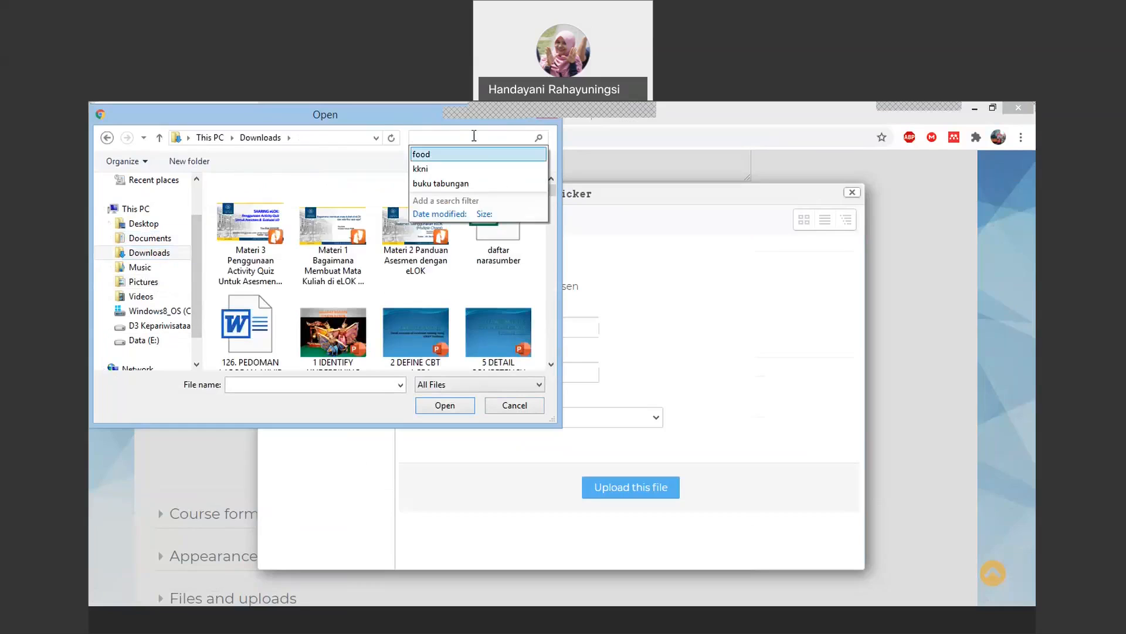
key(Return)
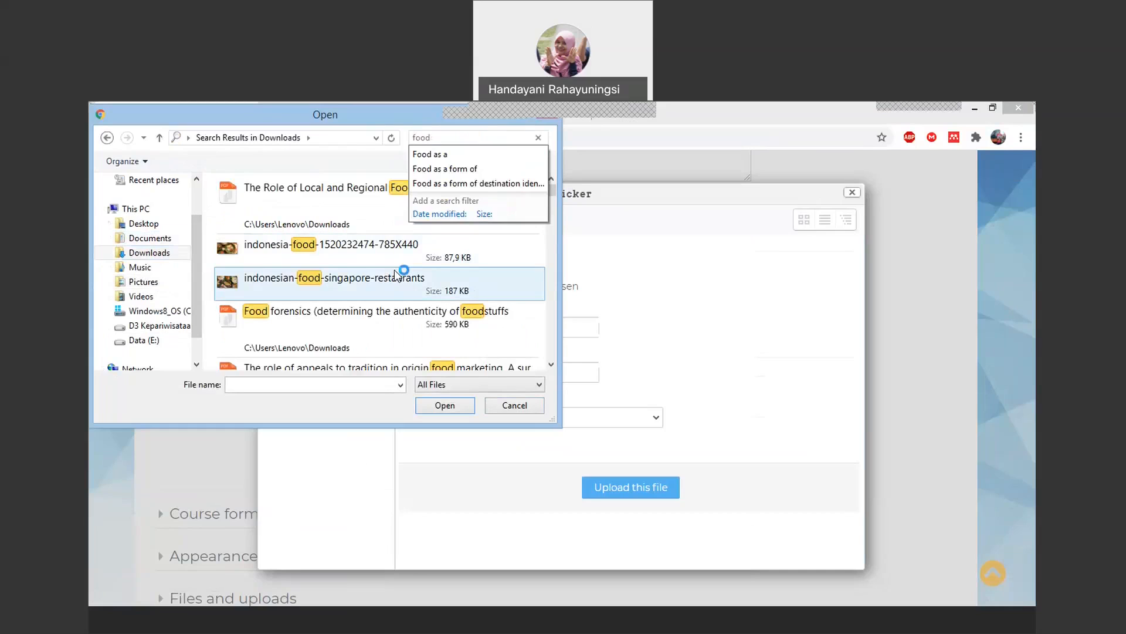
click(311, 251)
click(444, 405)
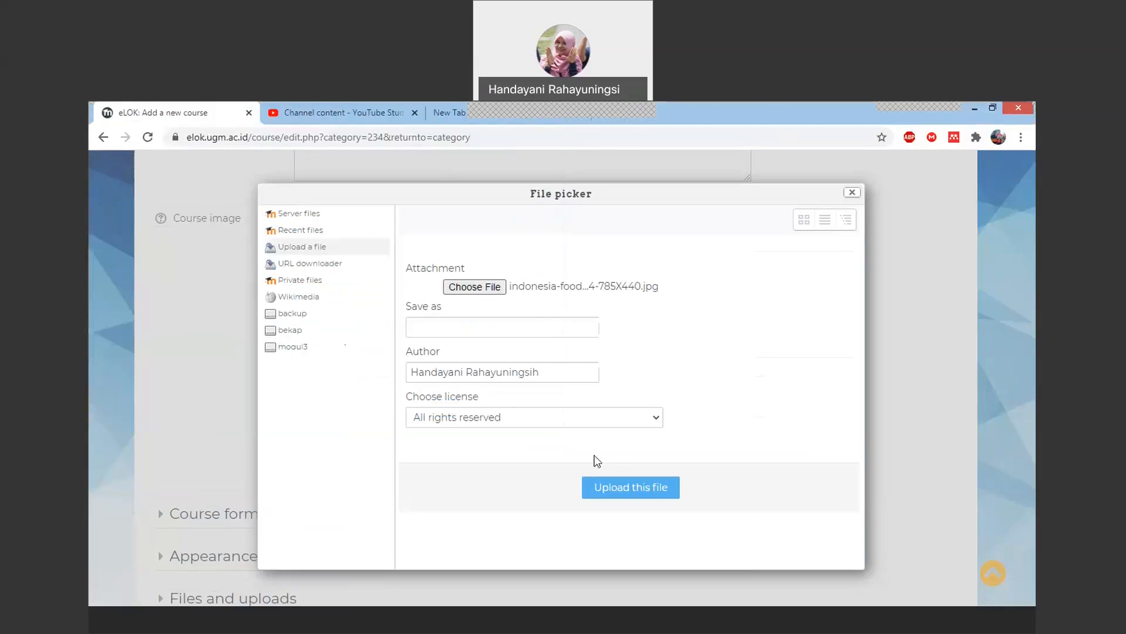
click(636, 492)
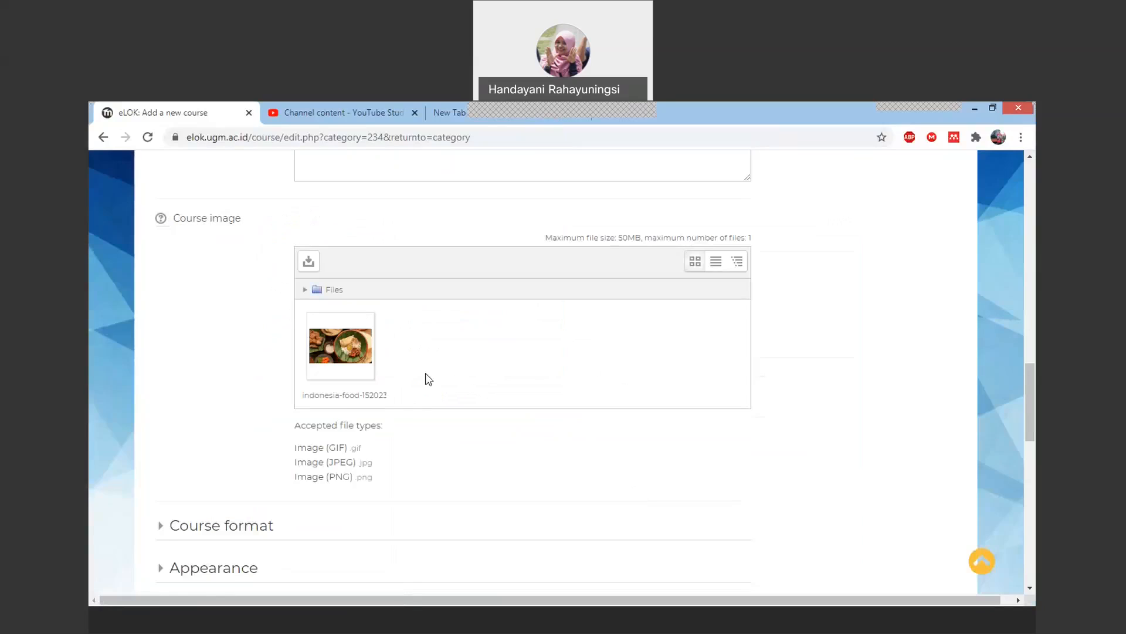
Expand the Course format and Appearance sections and review their settings
scroll(541, 411, down, 6)
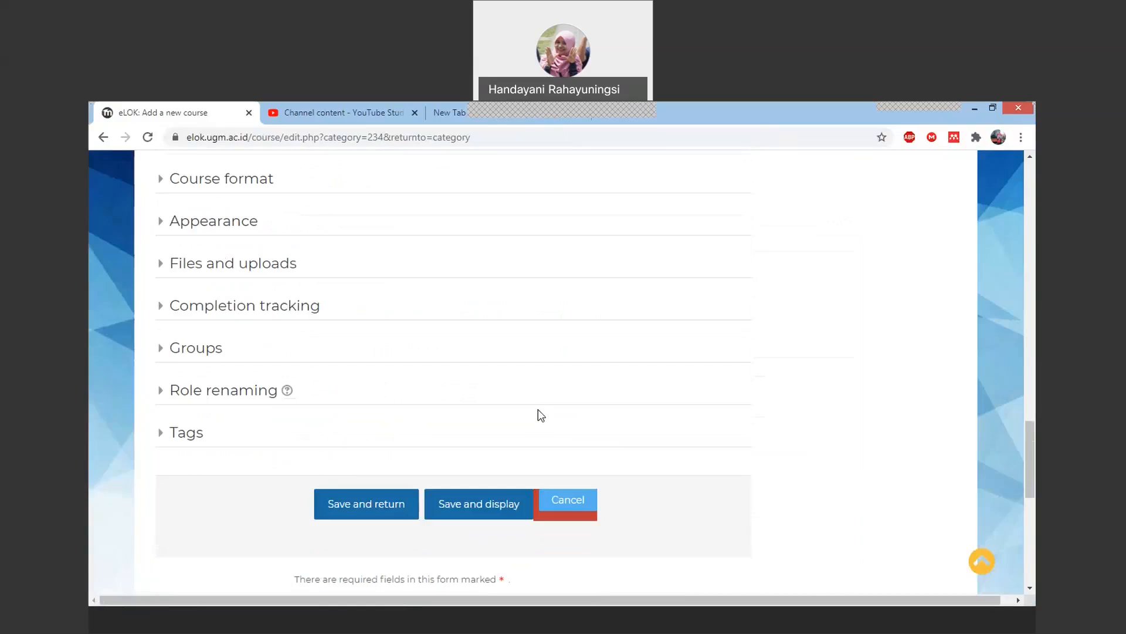
scroll(457, 315, up, 2)
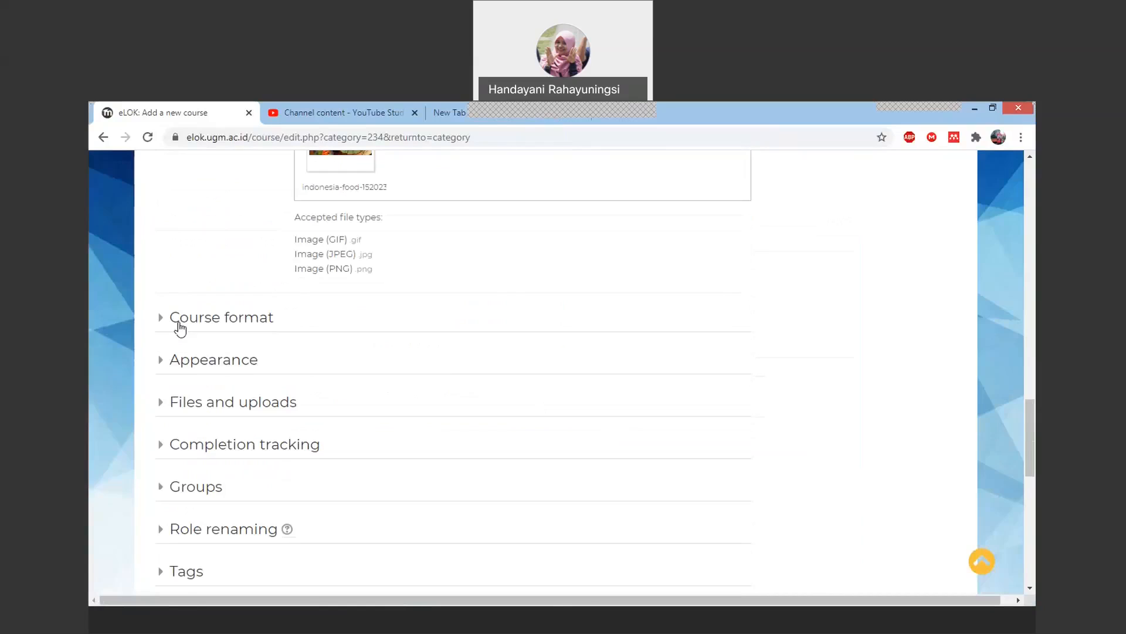
click(165, 325)
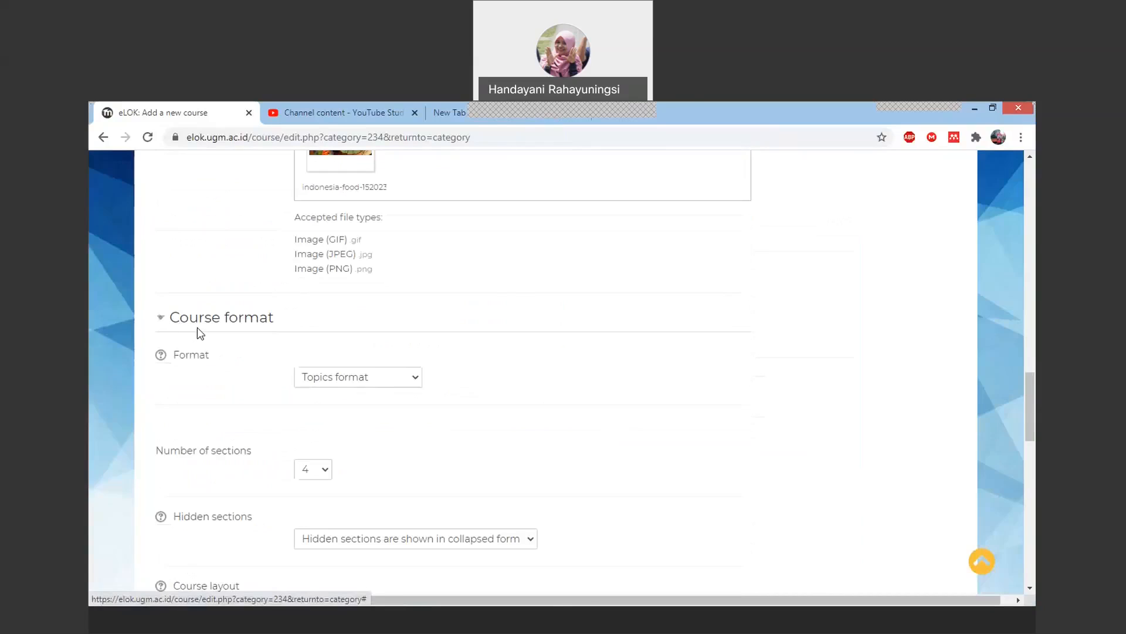
scroll(452, 356, down, 2)
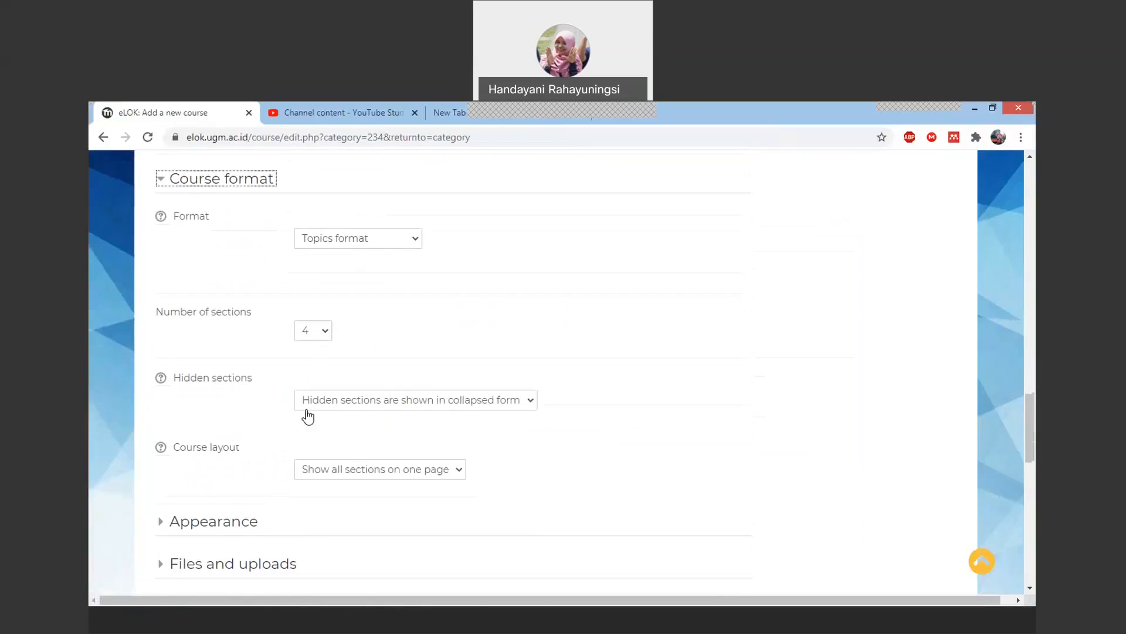
scroll(305, 416, down, 2)
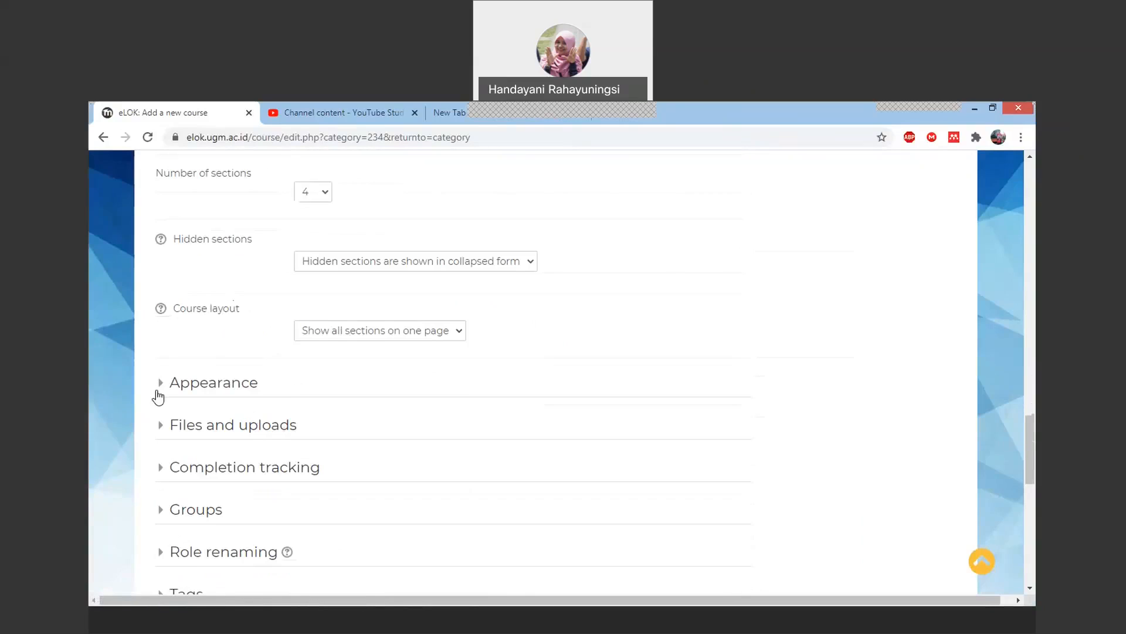
click(163, 385)
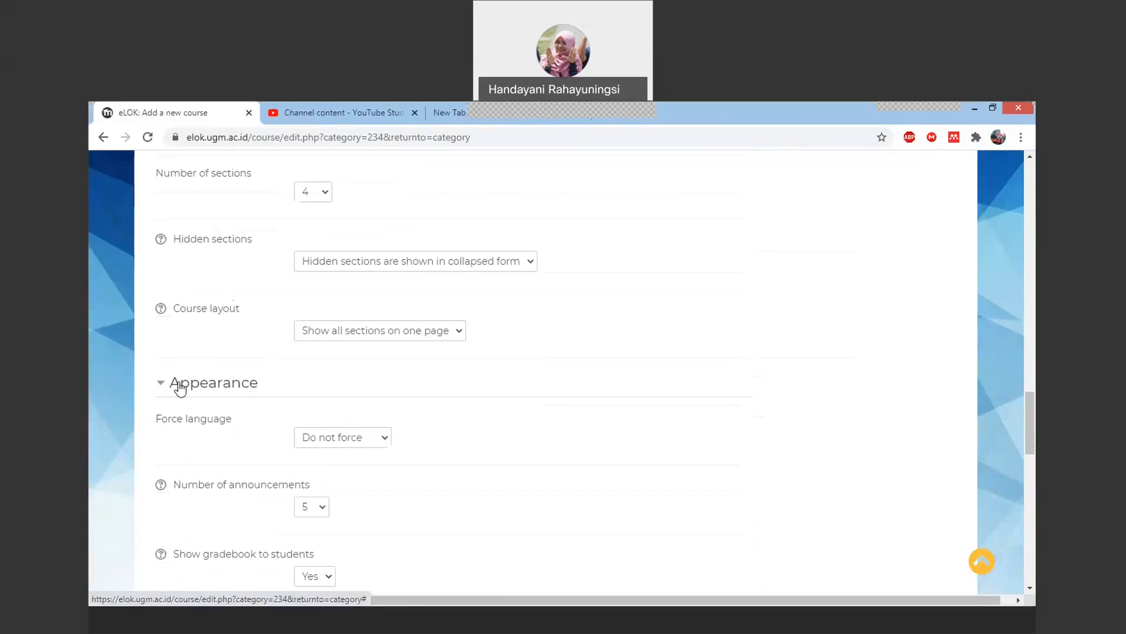
scroll(335, 427, down, 1)
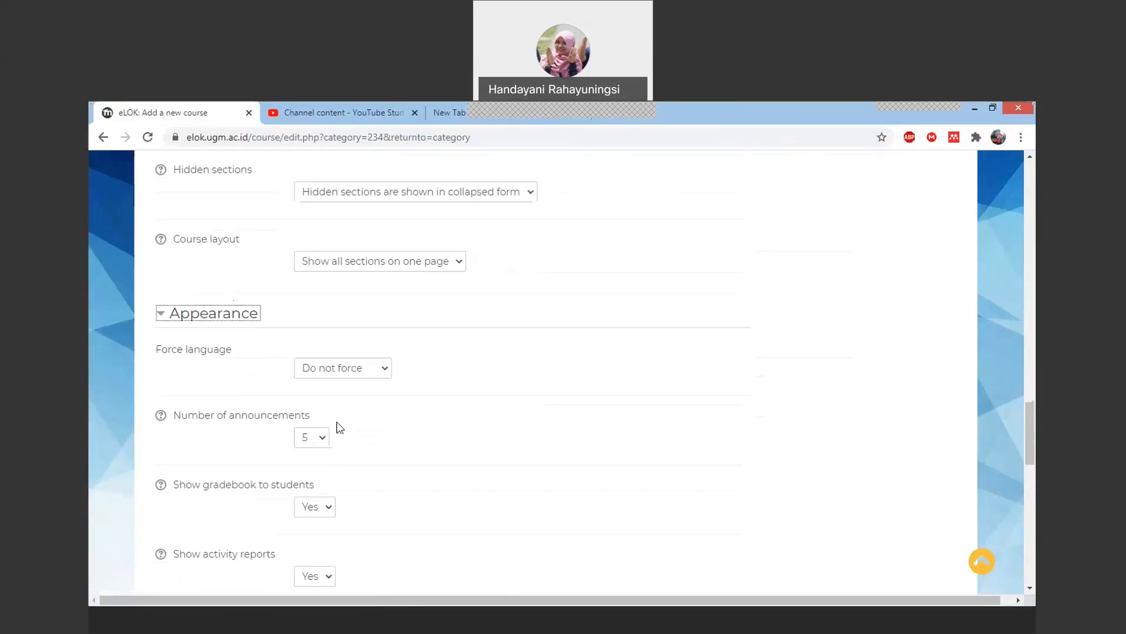
scroll(402, 428, down, 2)
scroll(335, 445, down, 1)
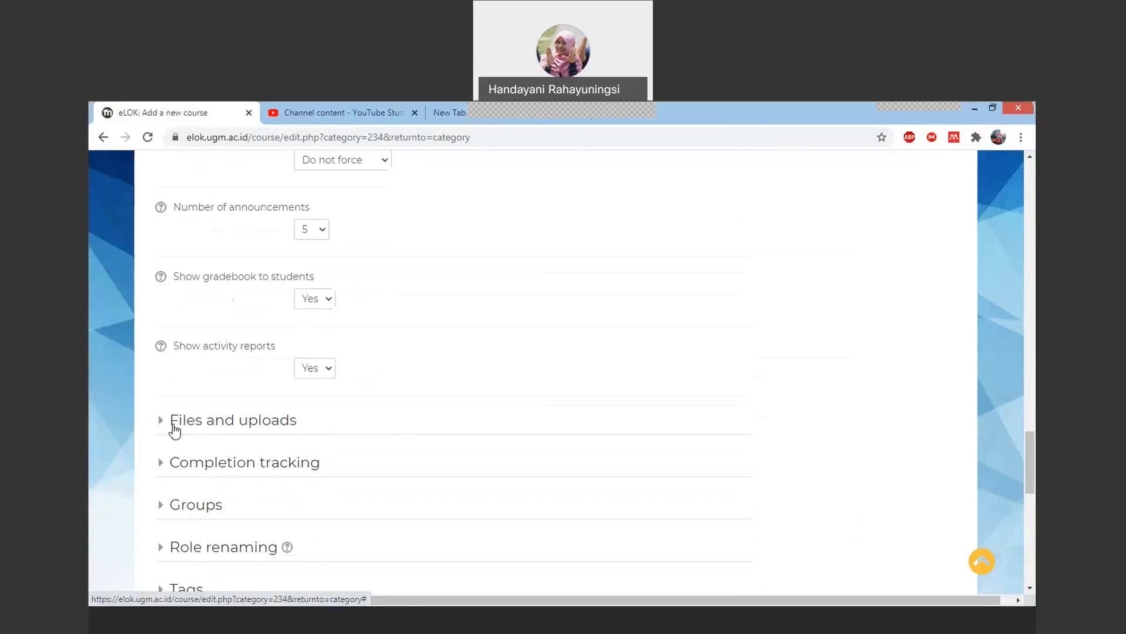
scroll(174, 430, down, 2)
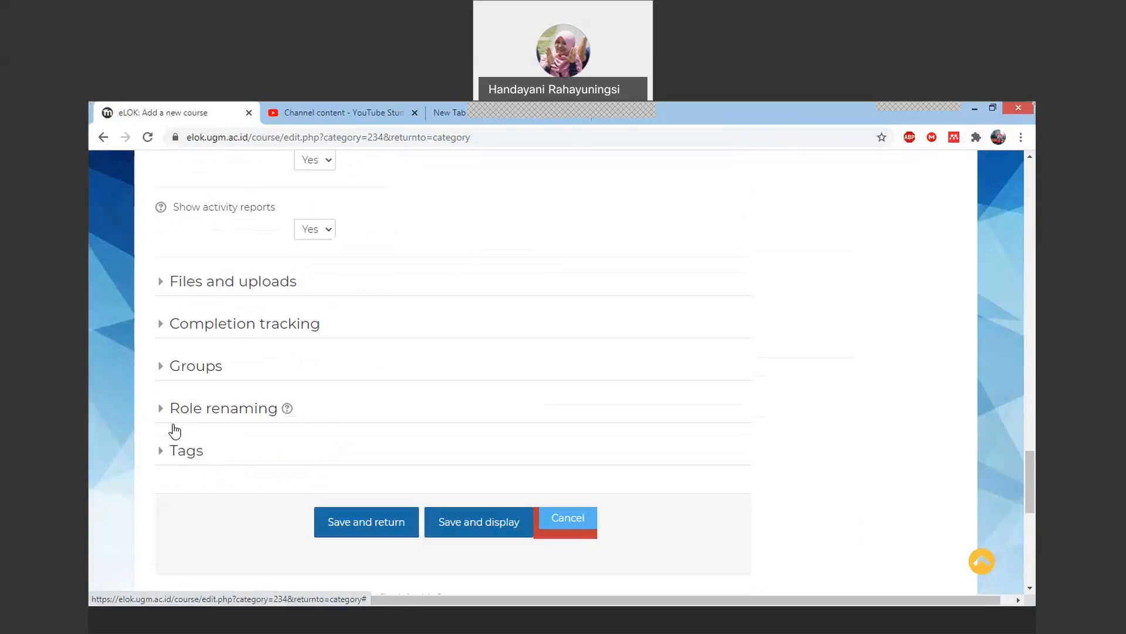
Expand the Groups section and examine the default grouping and group mode options
click(163, 372)
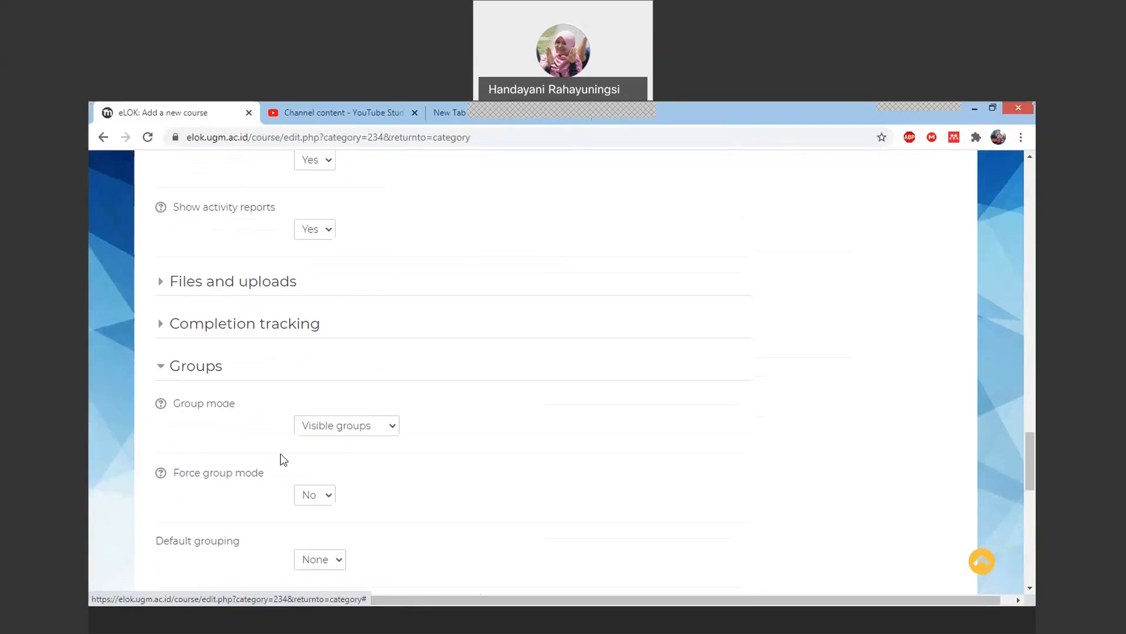
scroll(410, 437, down, 1)
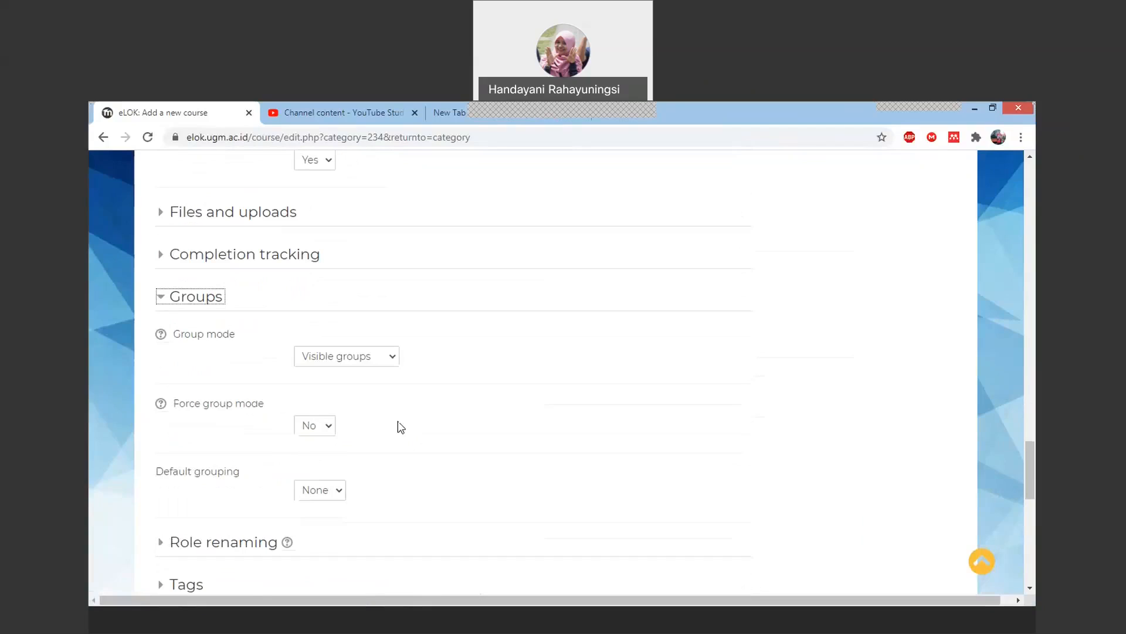
click(338, 492)
click(335, 494)
click(389, 357)
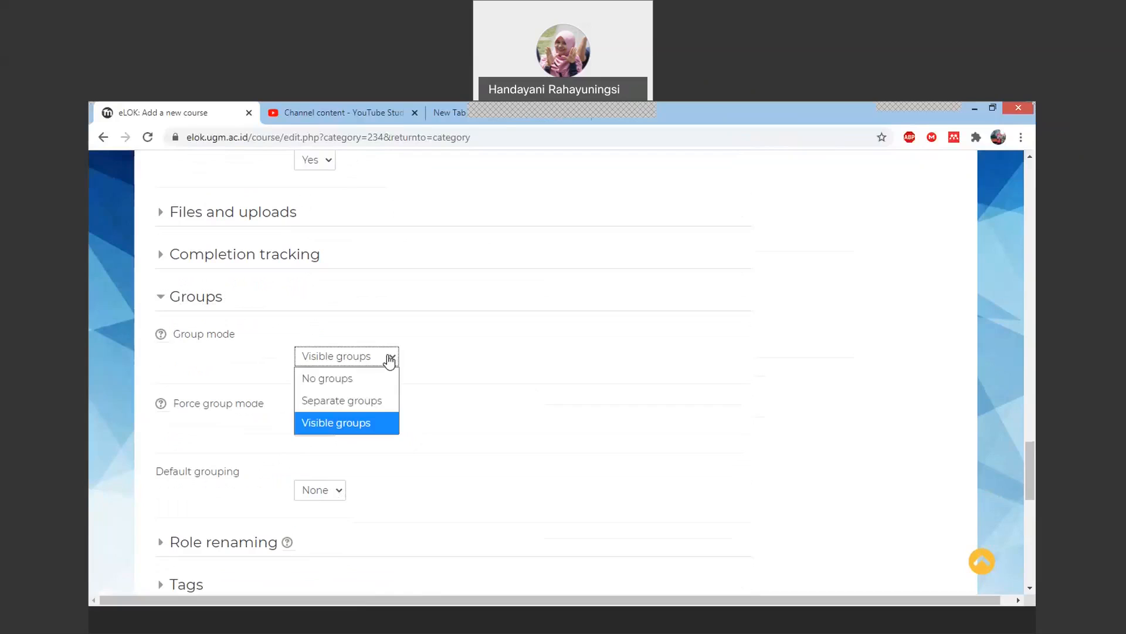
click(470, 357)
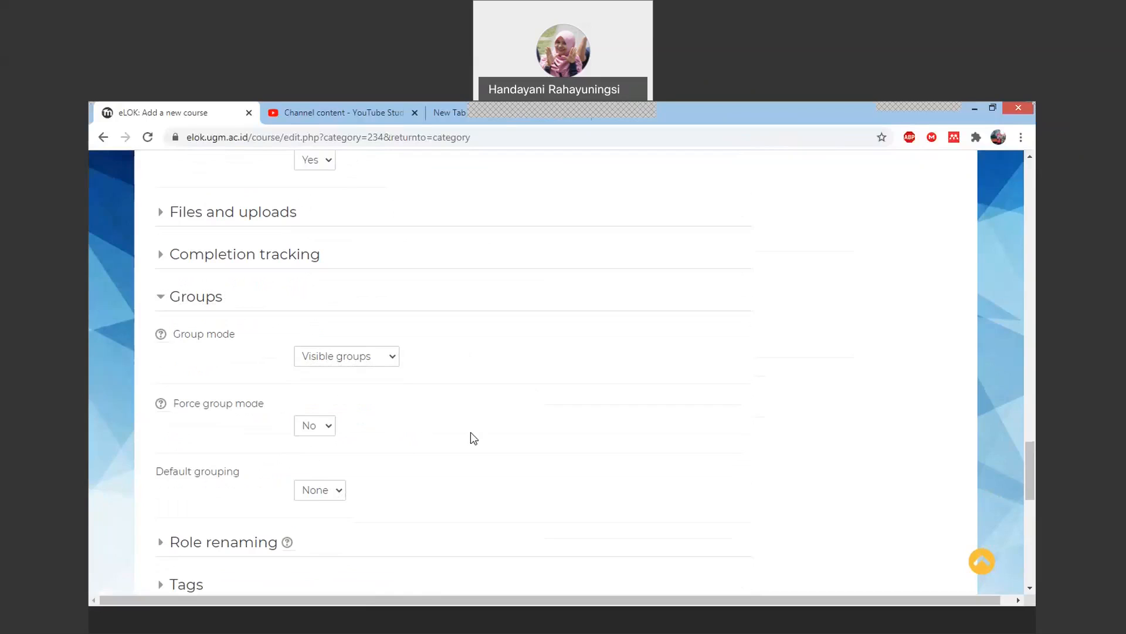
Save the new course and display its course page
scroll(443, 448, down, 4)
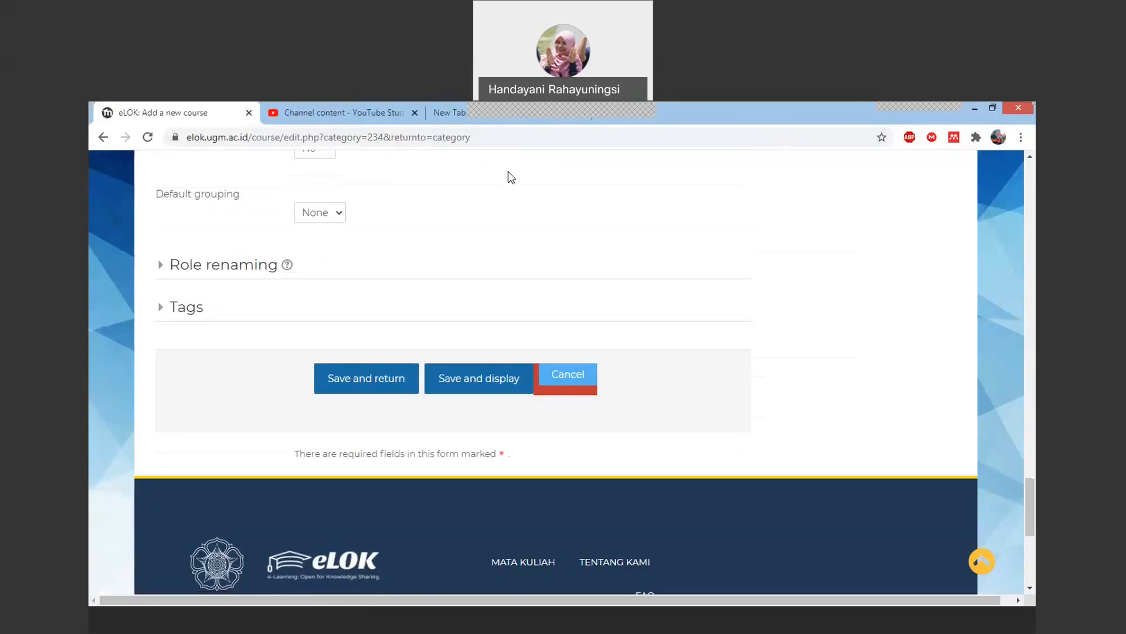
scroll(400, 299, up, 3)
scroll(437, 449, down, 4)
click(485, 387)
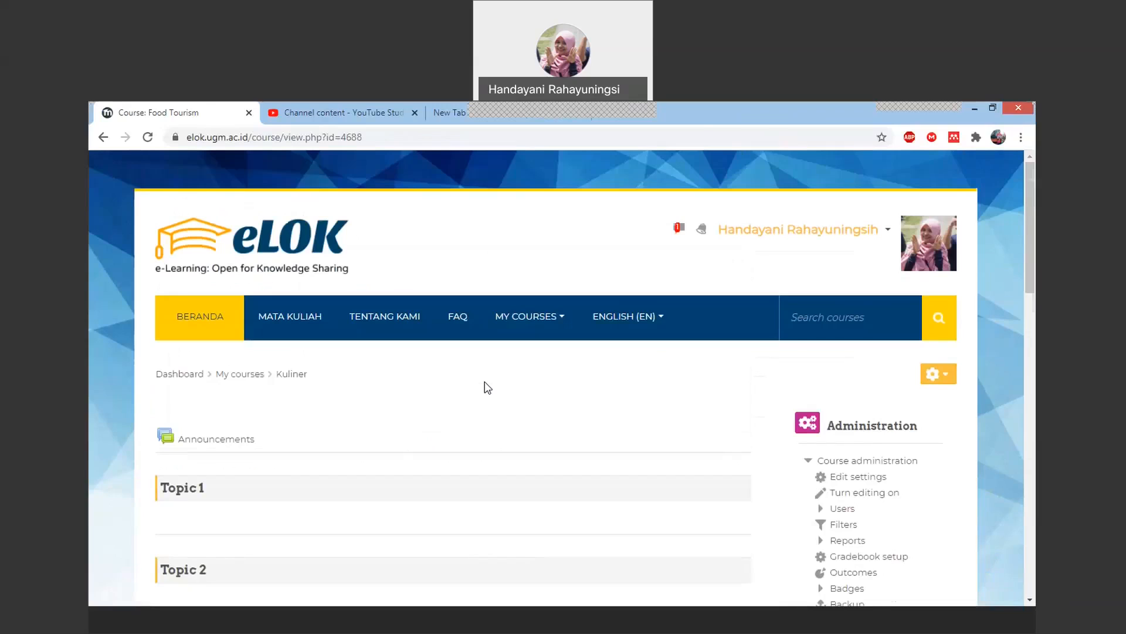
scroll(487, 388, down, 1)
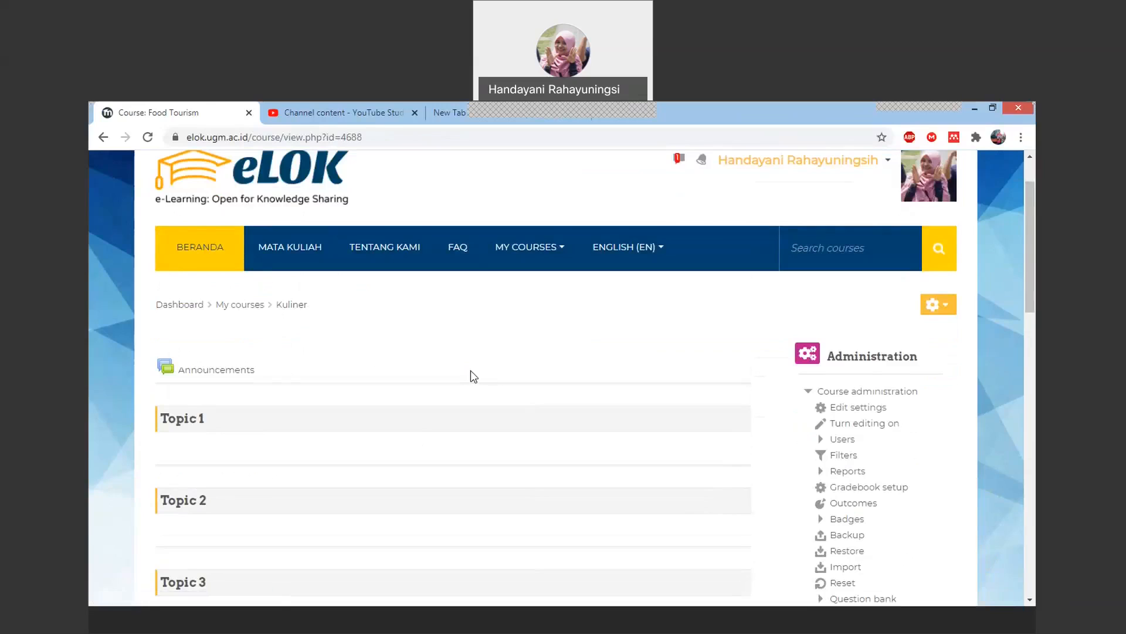
Turn on editing mode for the Food Tourism course page
scroll(470, 371, down, 5)
scroll(407, 380, down, 5)
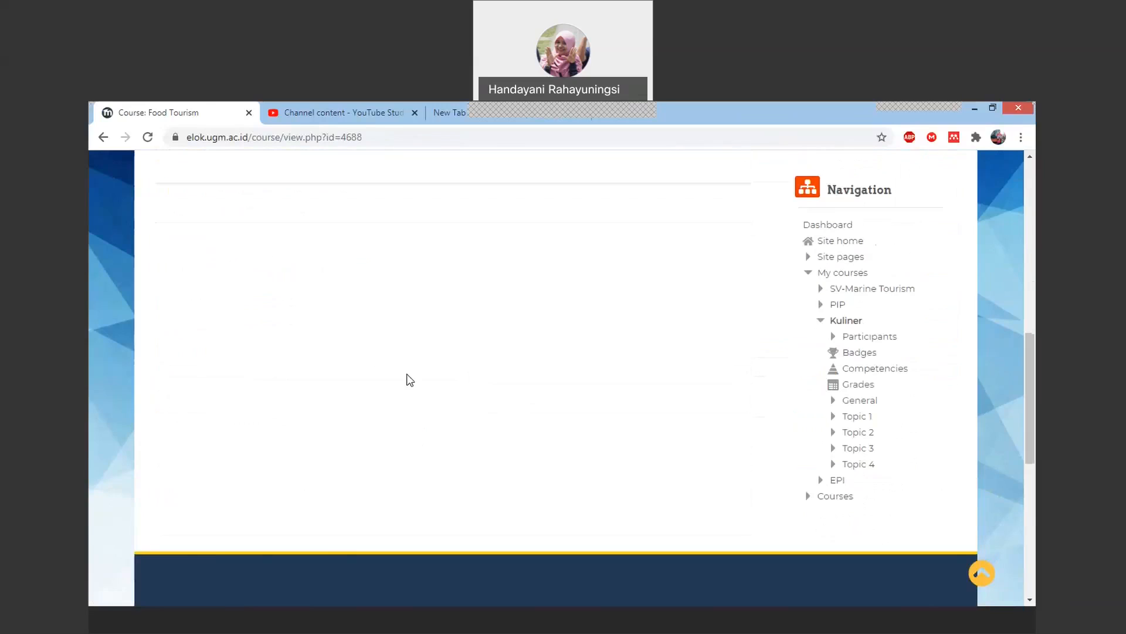
scroll(408, 380, up, 5)
scroll(407, 380, up, 4)
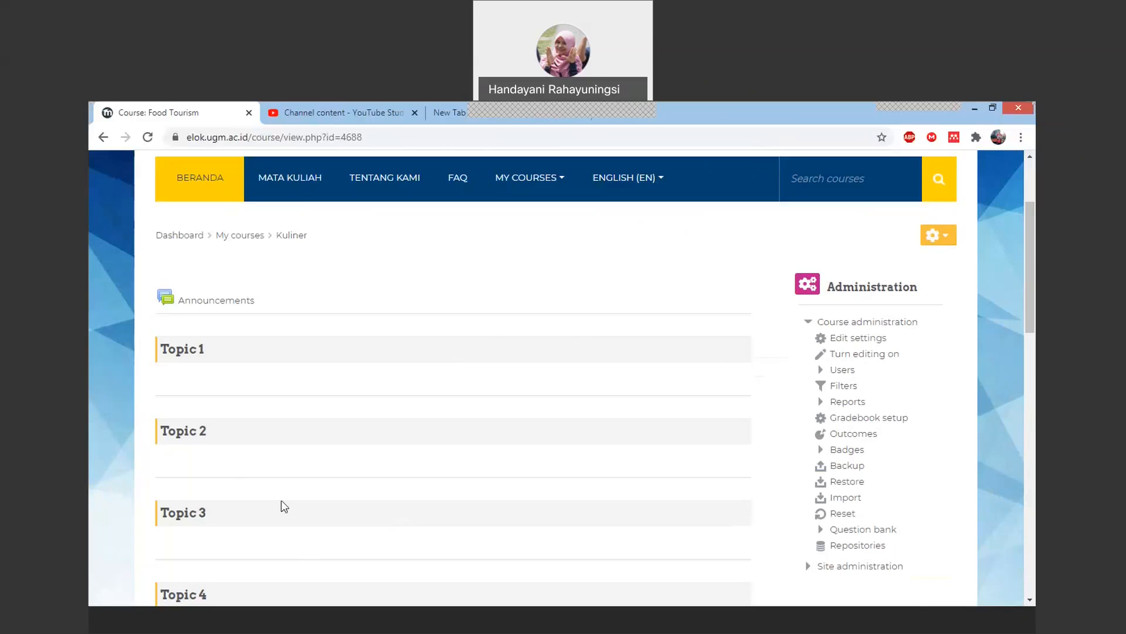
scroll(847, 406, down, 1)
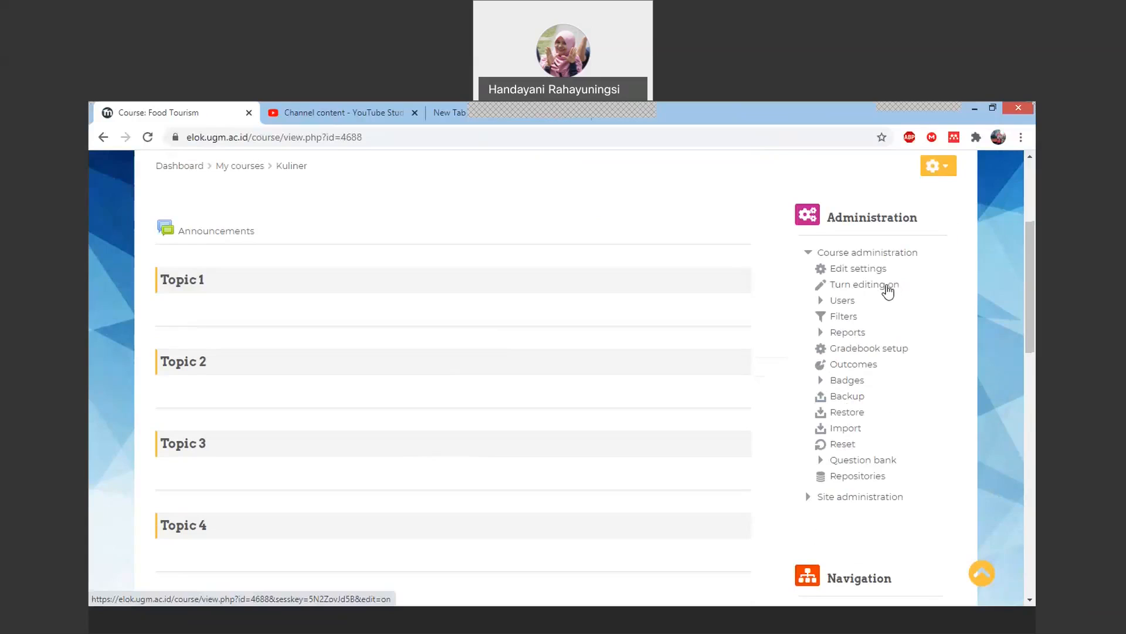
click(888, 288)
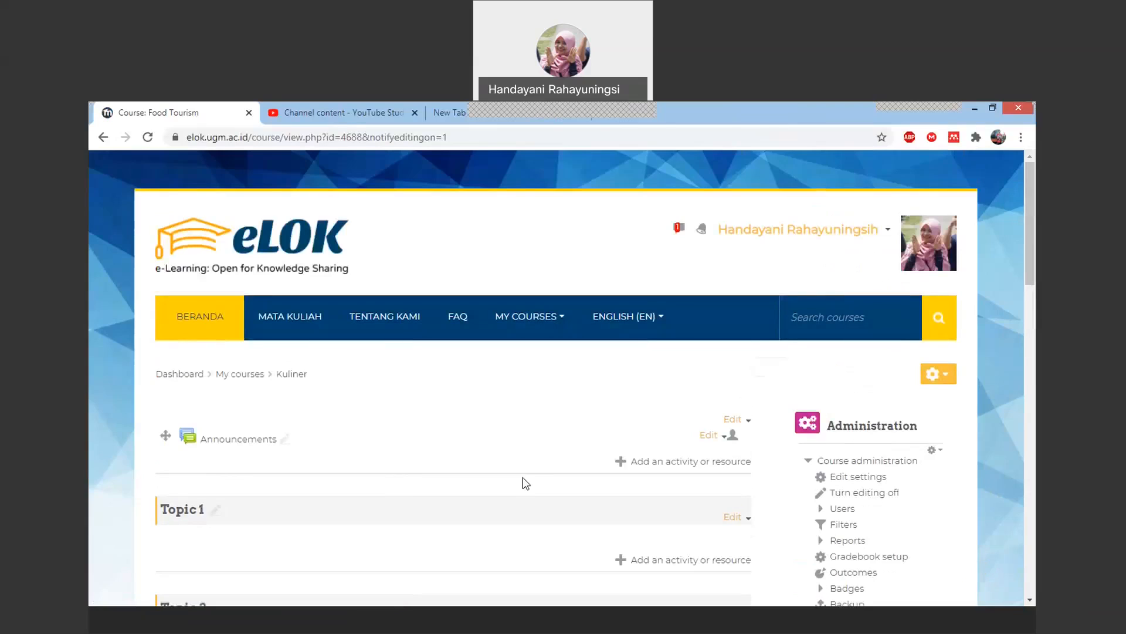
Add one new topic section after Topic 4 in the course
scroll(485, 464, down, 1)
scroll(486, 468, down, 2)
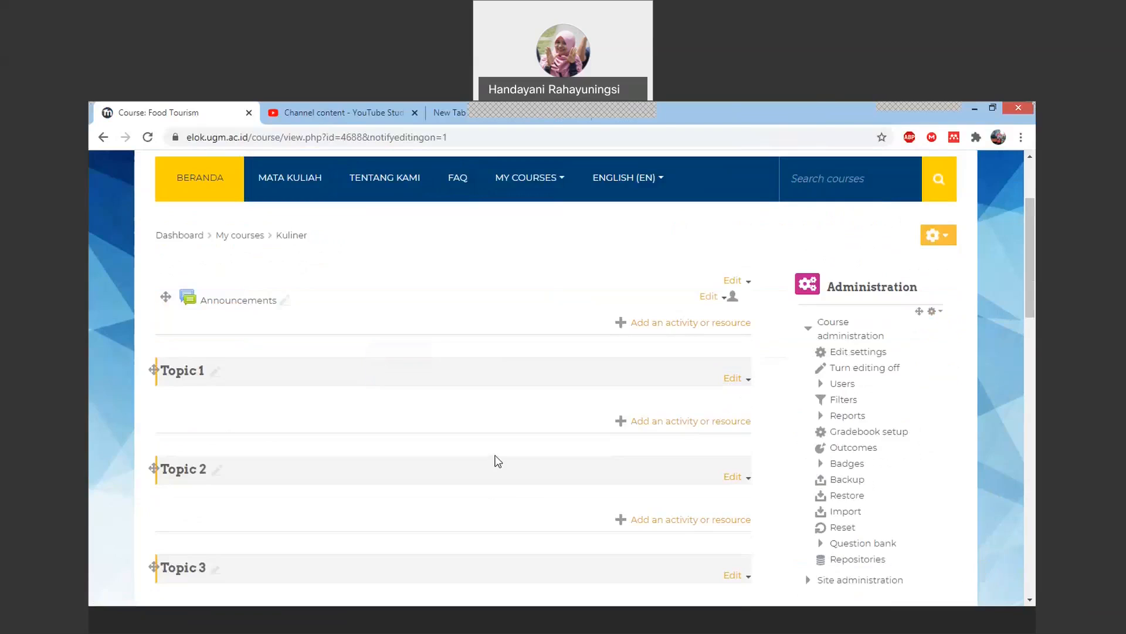
scroll(498, 461, down, 2)
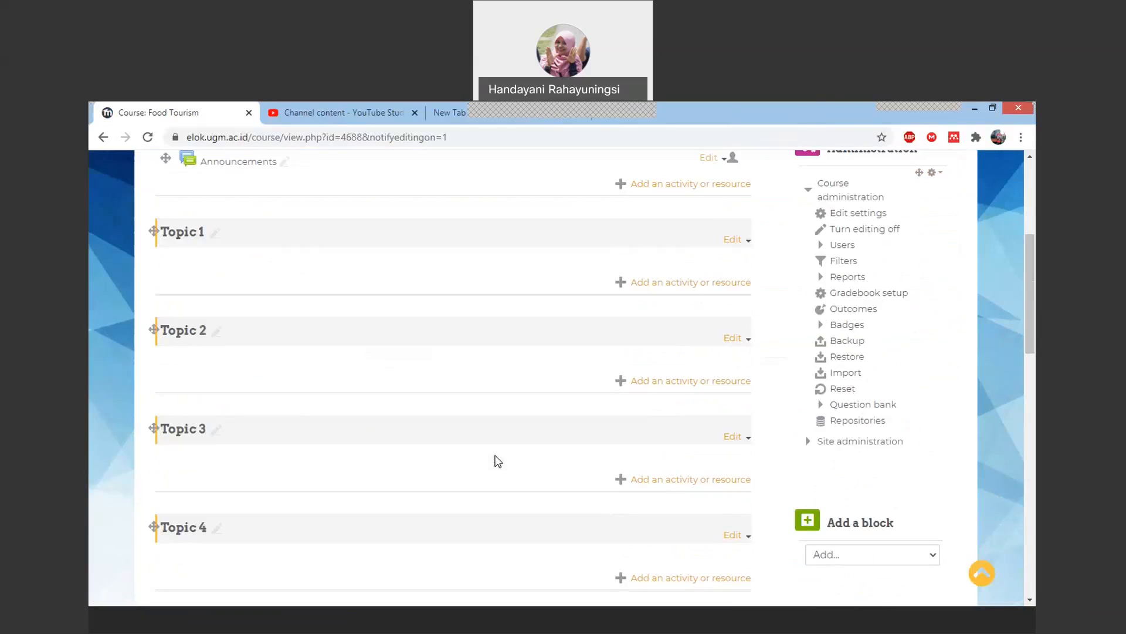
scroll(497, 461, down, 1)
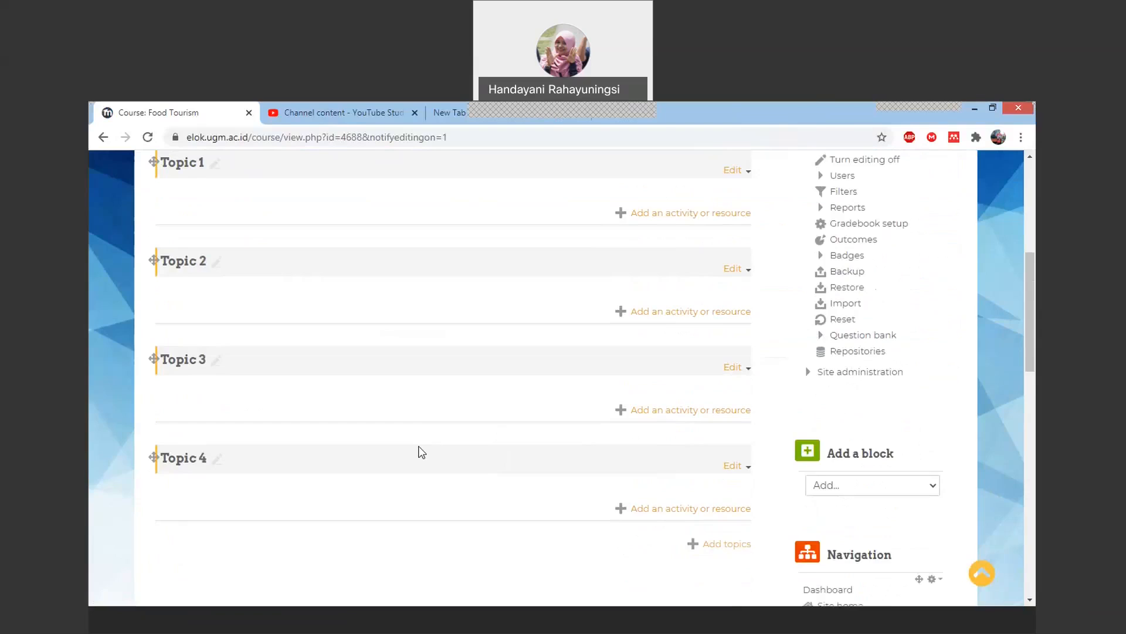
scroll(422, 452, down, 1)
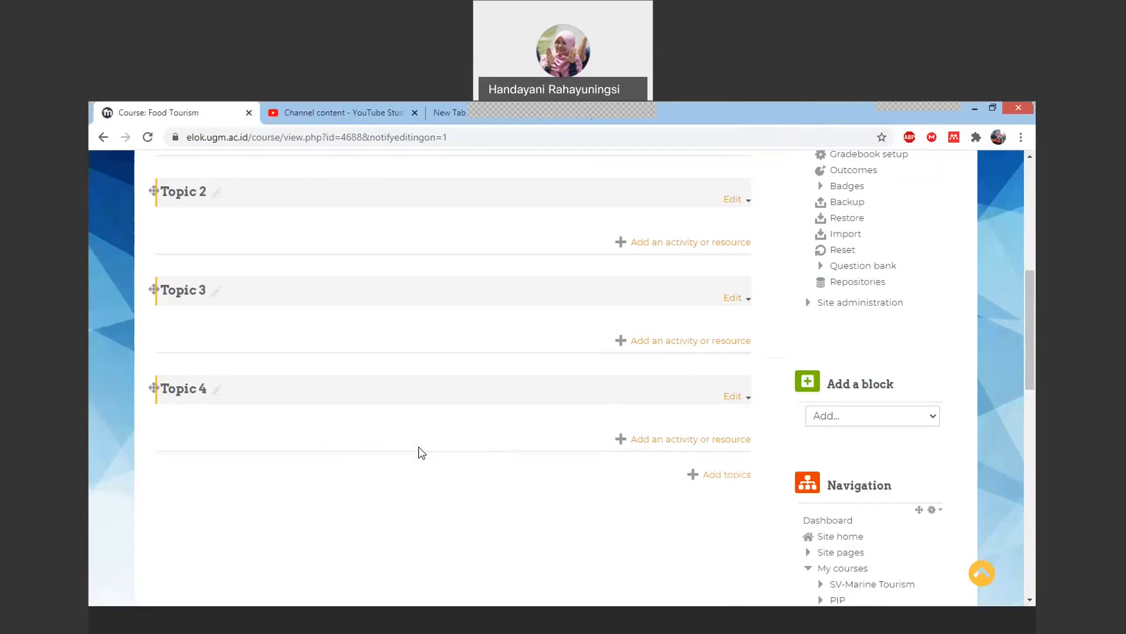
click(718, 476)
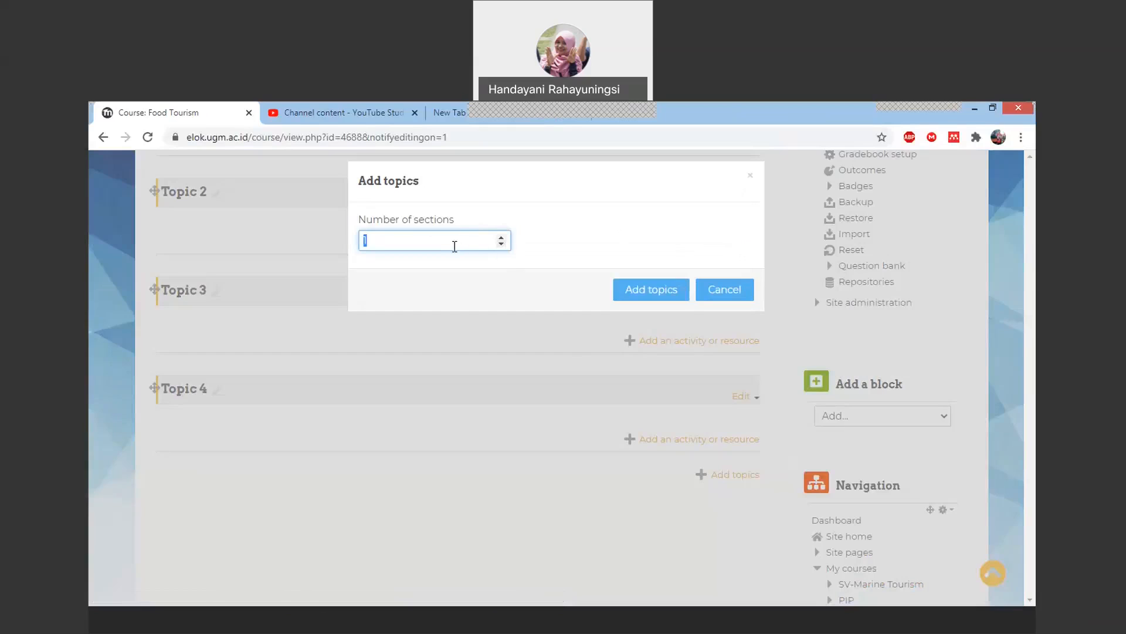
click(666, 290)
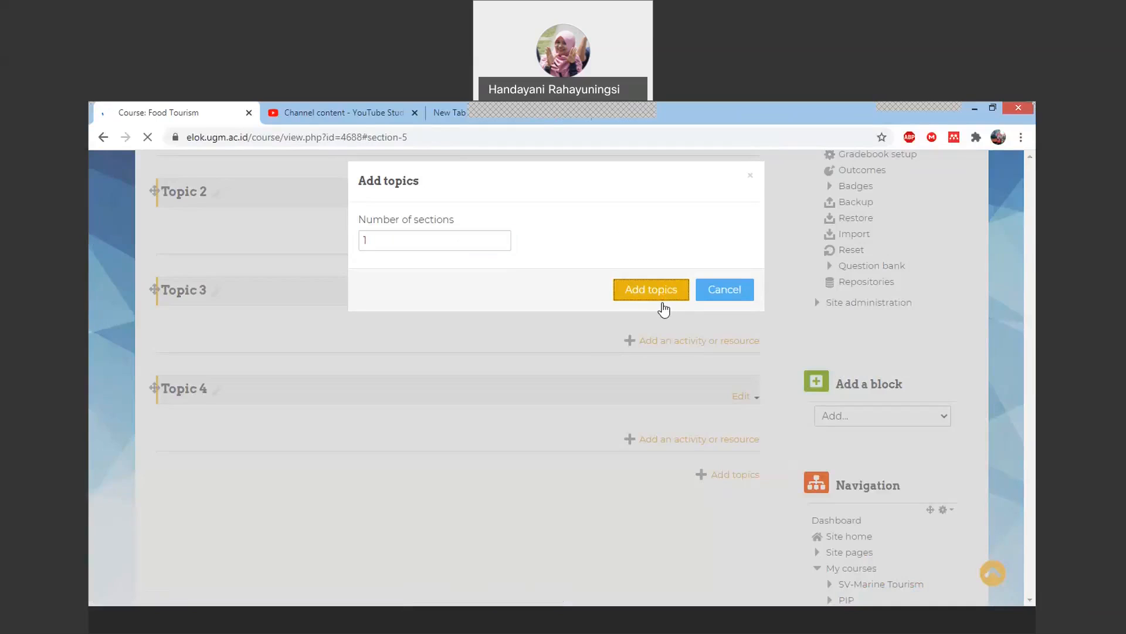
Add two more topic sections after Topic 5, one section at a time
scroll(257, 390, up, 3)
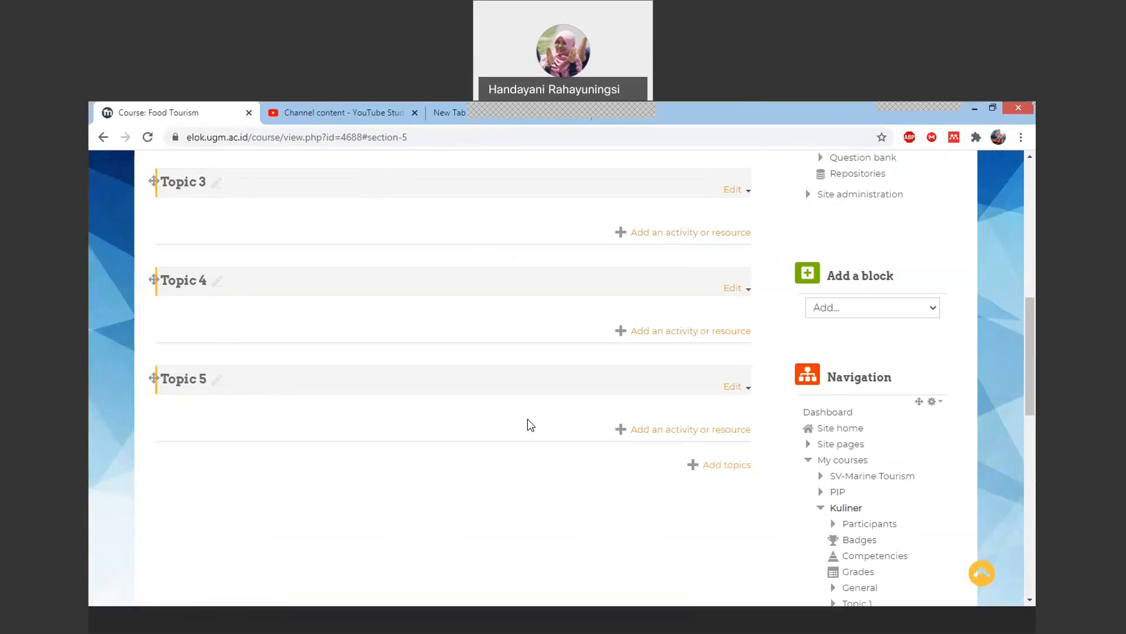
click(694, 467)
click(653, 288)
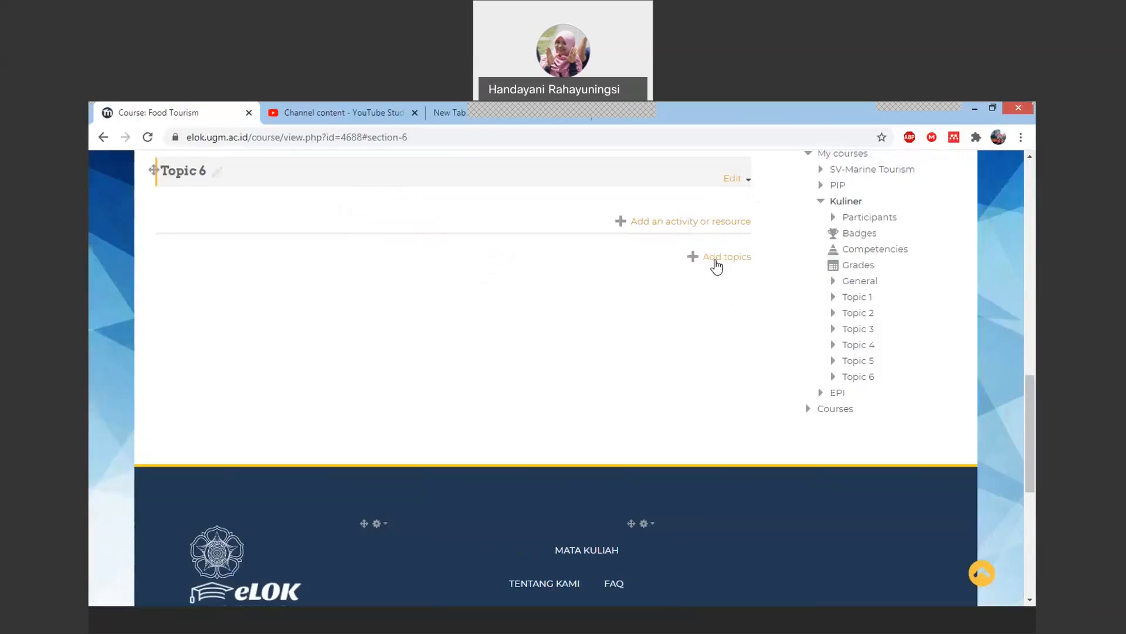
click(716, 259)
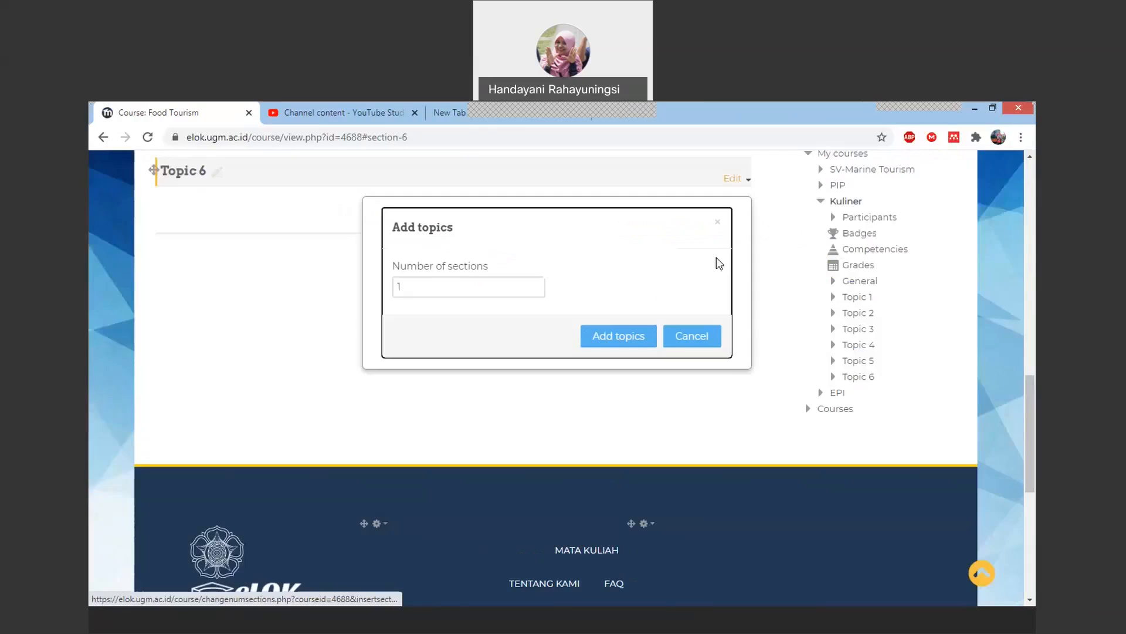
click(645, 291)
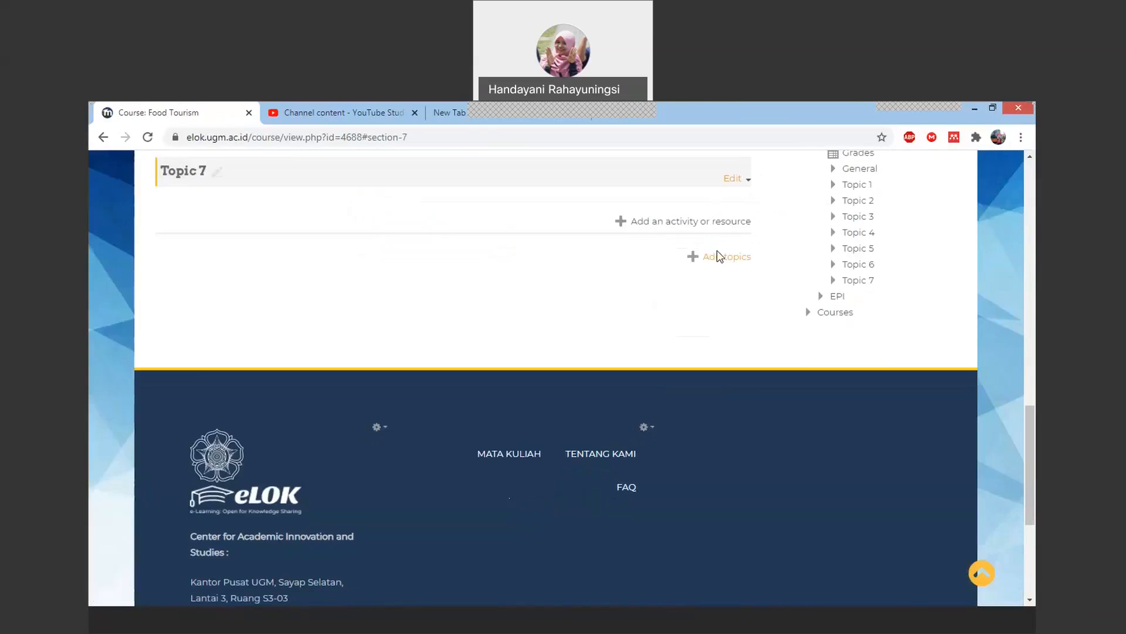
Add 9 more topic sections at once after Topic 7
click(717, 256)
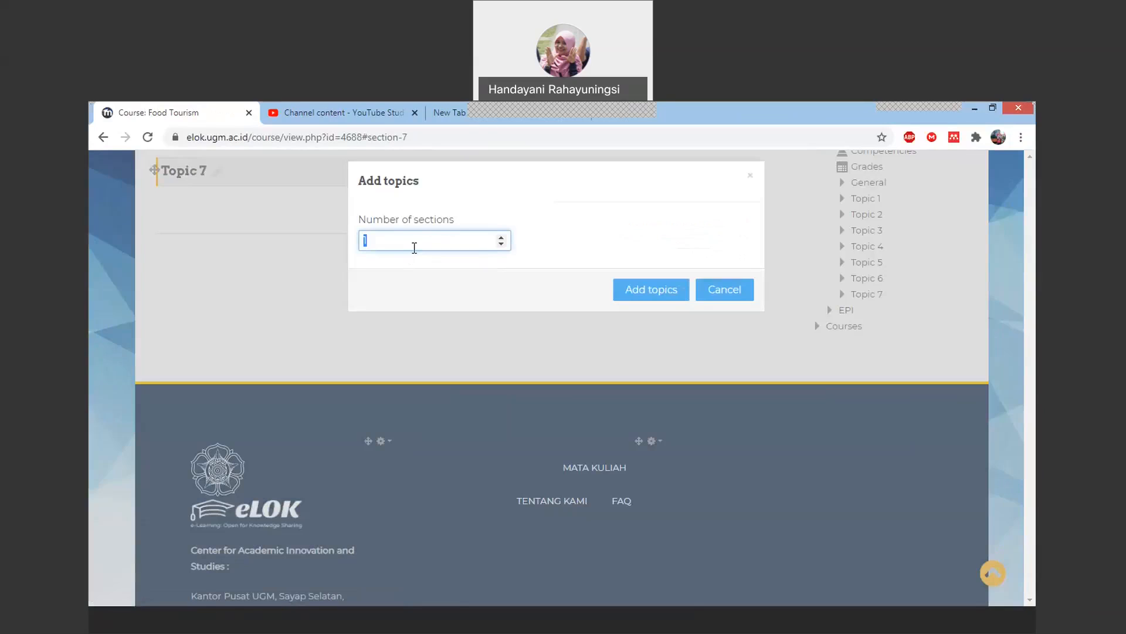
text(9)
click(648, 297)
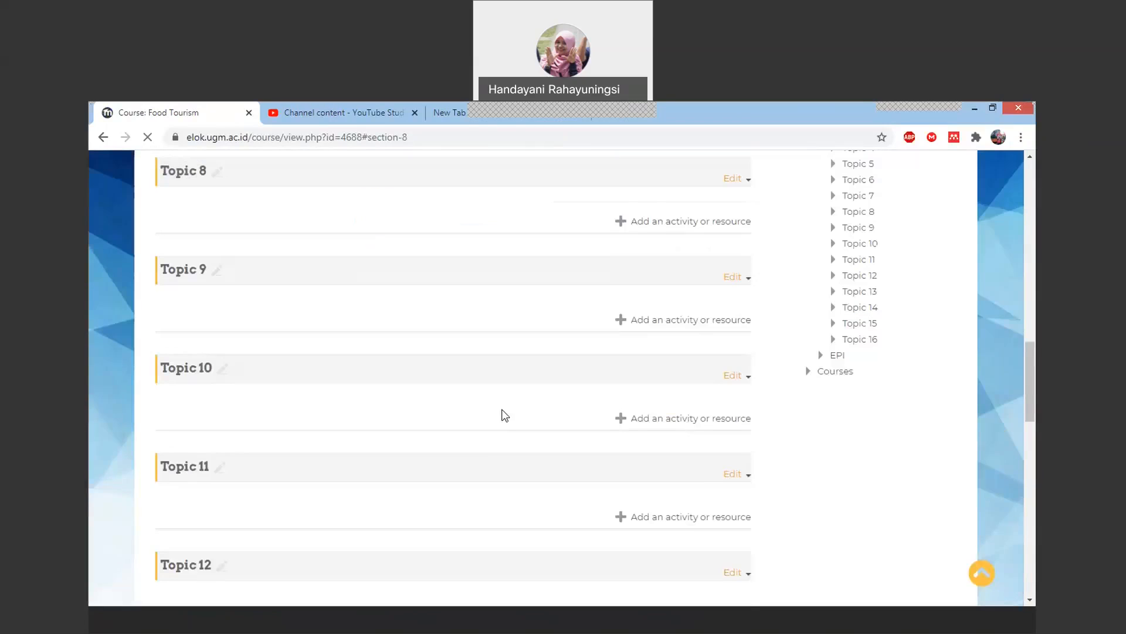
scroll(505, 415, down, 10)
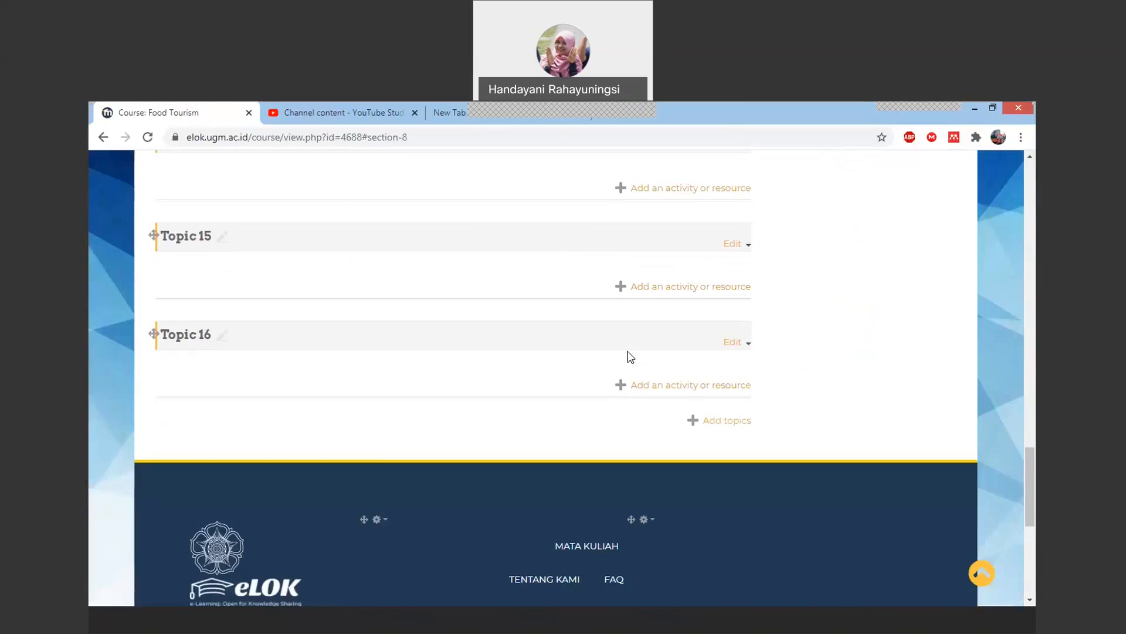
Rename the Topic 1 section as PENDAHULUAN
scroll(582, 370, up, 12)
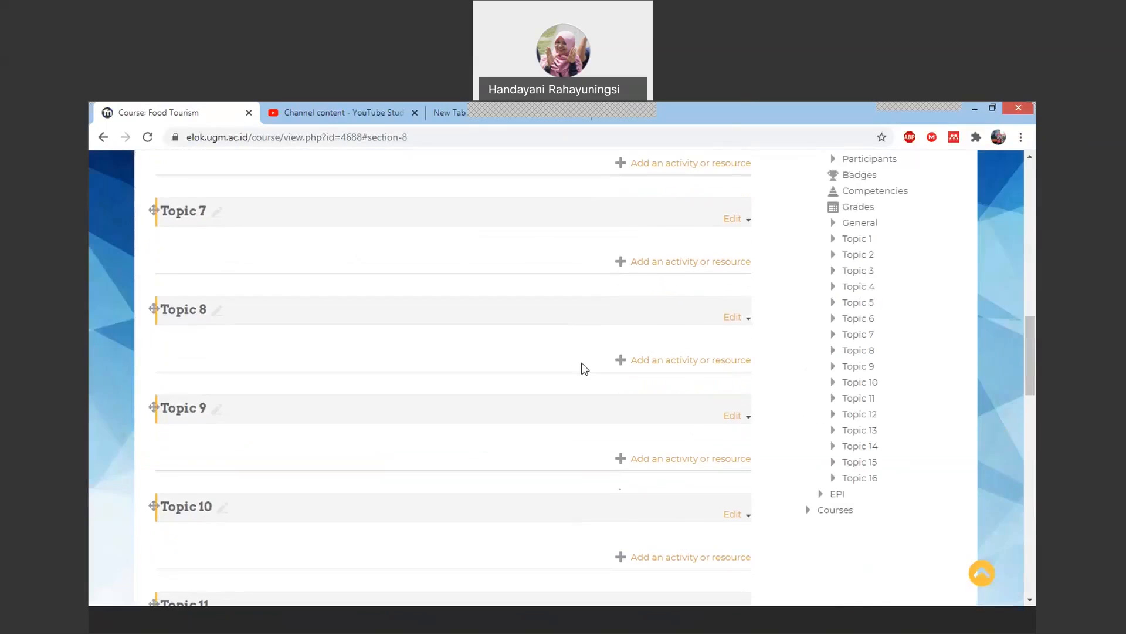
scroll(584, 367, up, 5)
scroll(585, 368, up, 4)
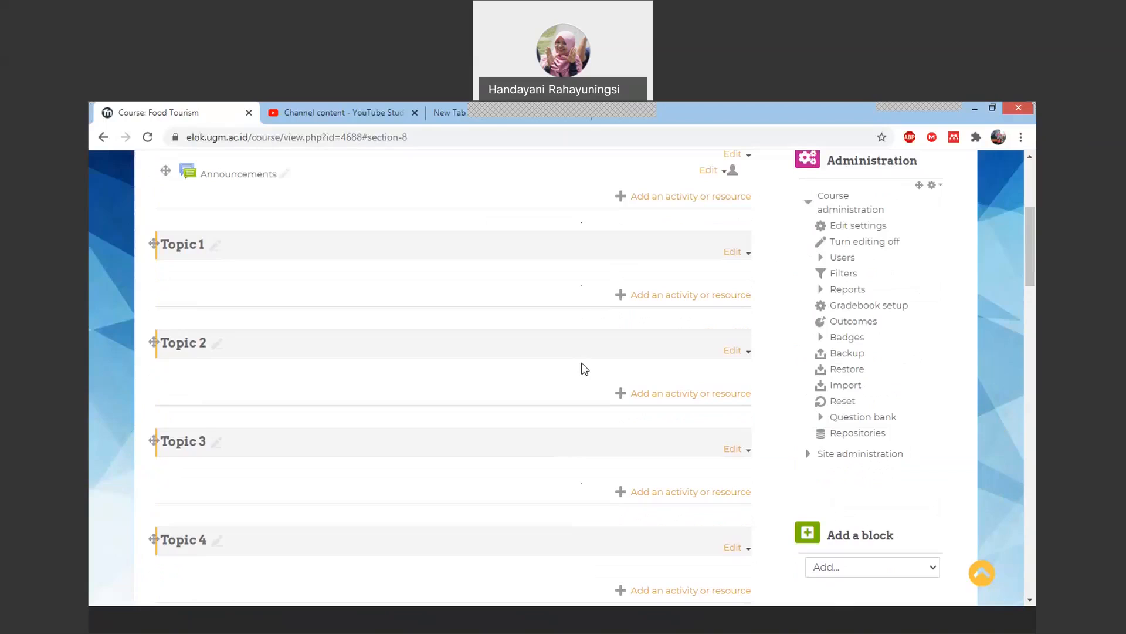
scroll(585, 368, up, 1)
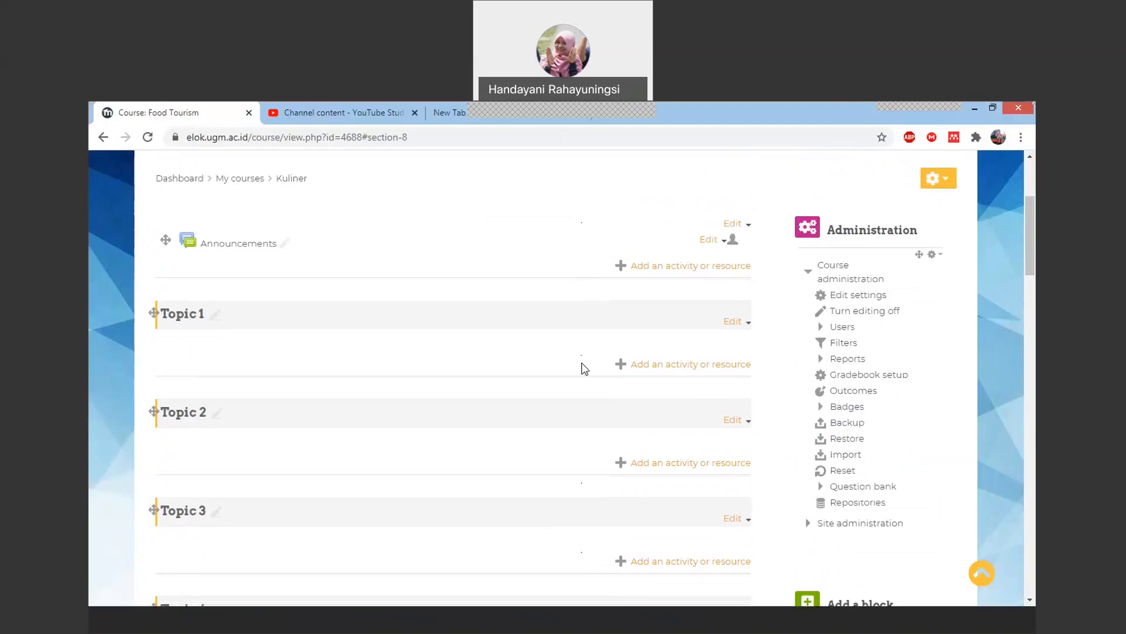
click(215, 319)
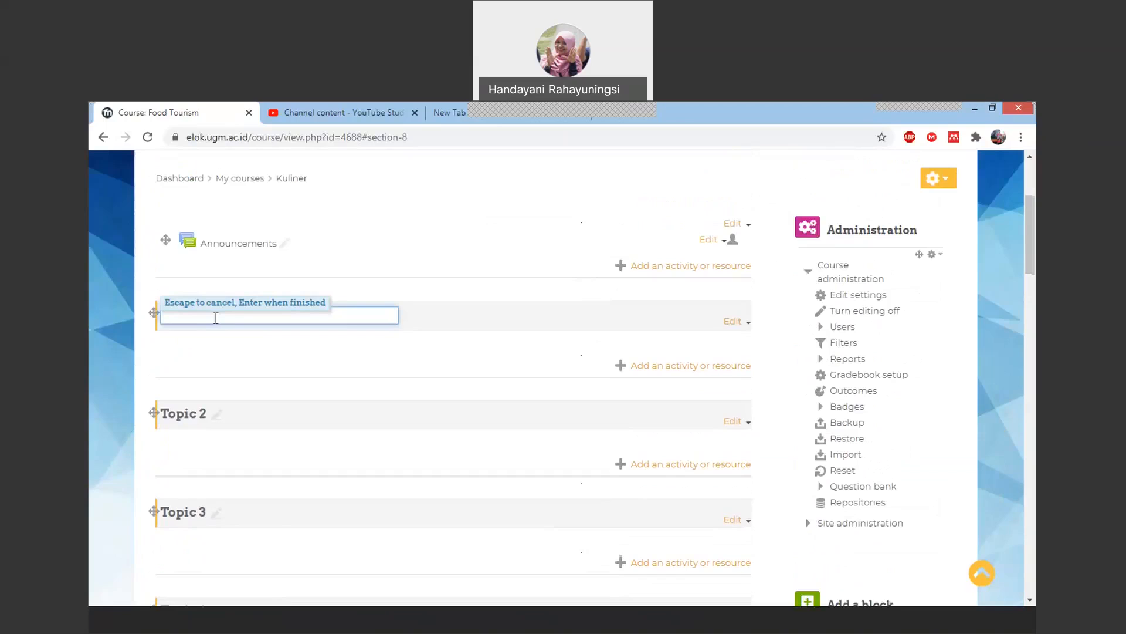
text(PENDAHULUAN)
key(Return)
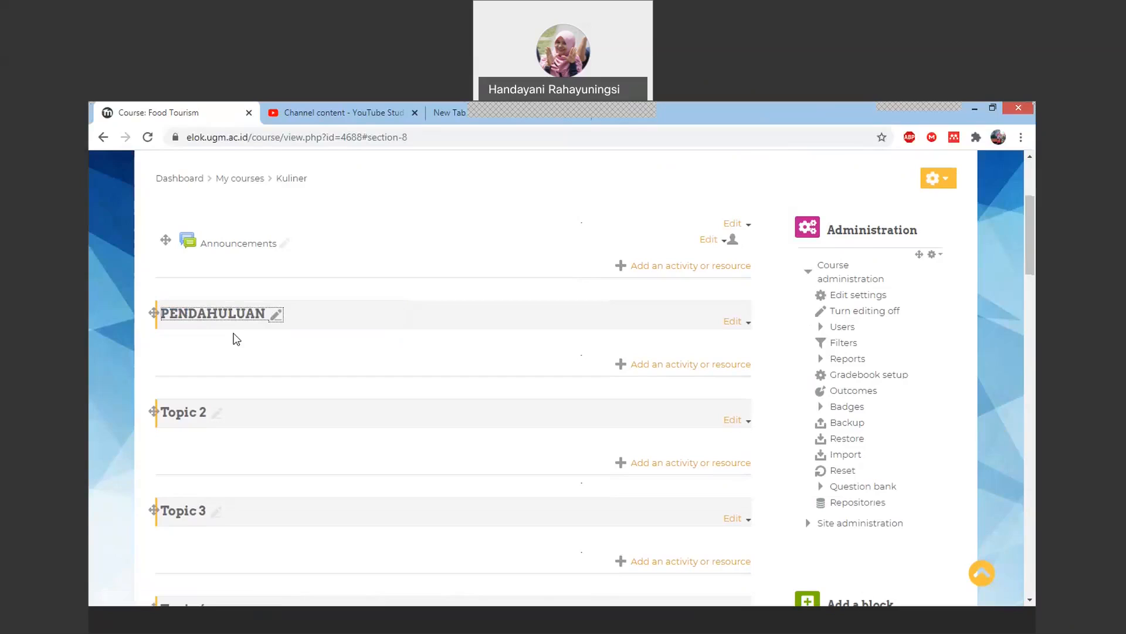
Rename the Topic 2 section as SEJARAH WISATA KULINER
scroll(324, 345, up, 1)
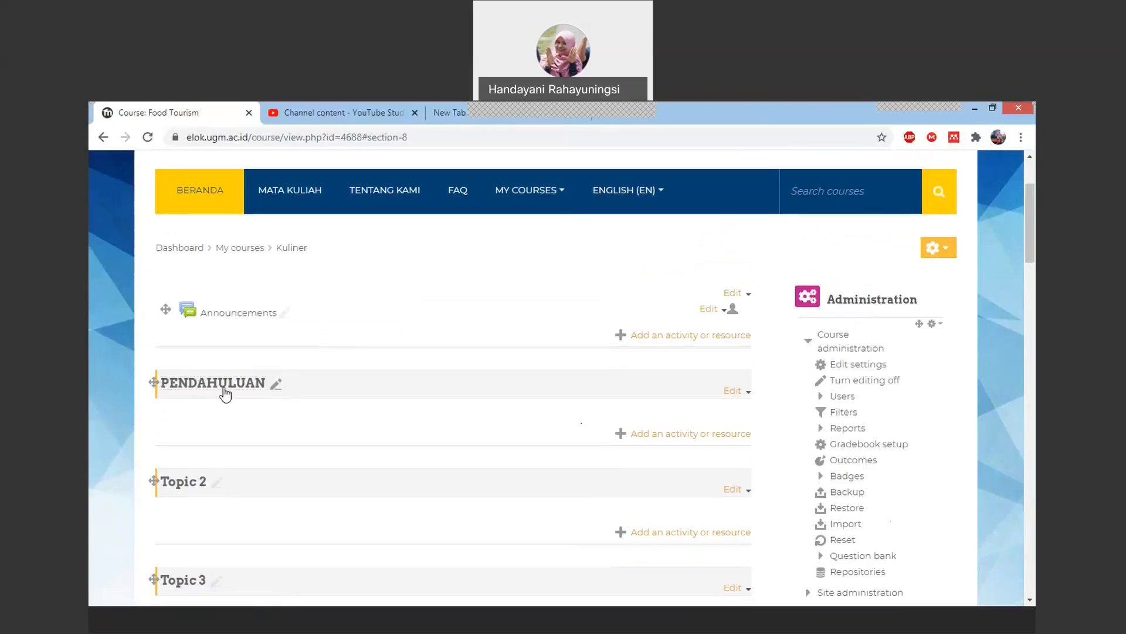
scroll(264, 399, down, 1)
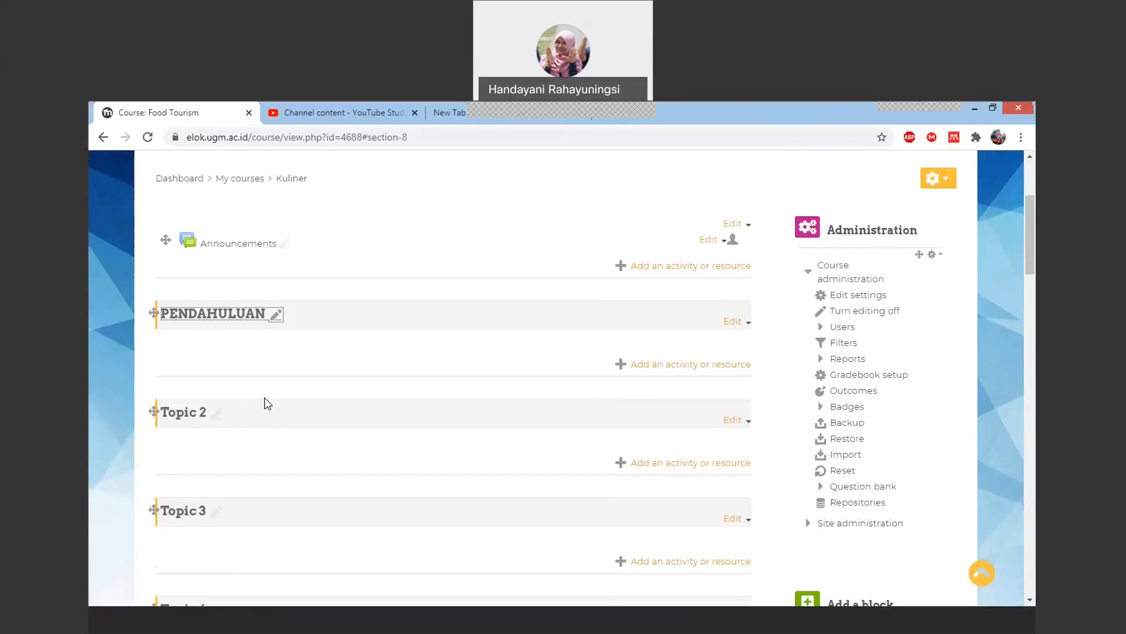
click(216, 414)
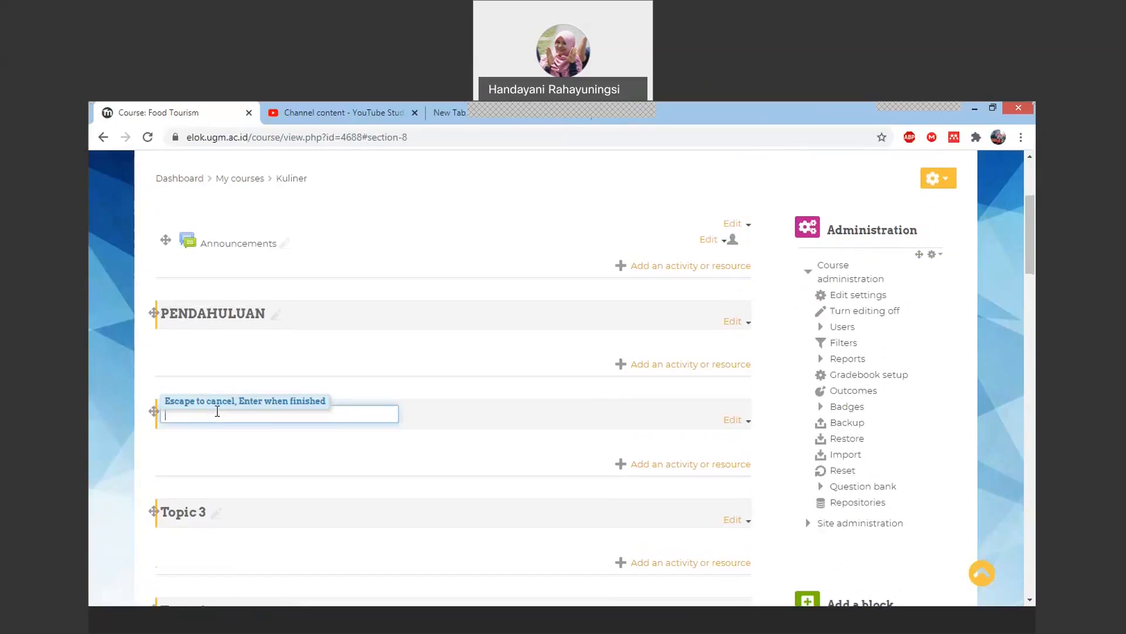
text(SEJARAH WISATA KULINER)
key(Return)
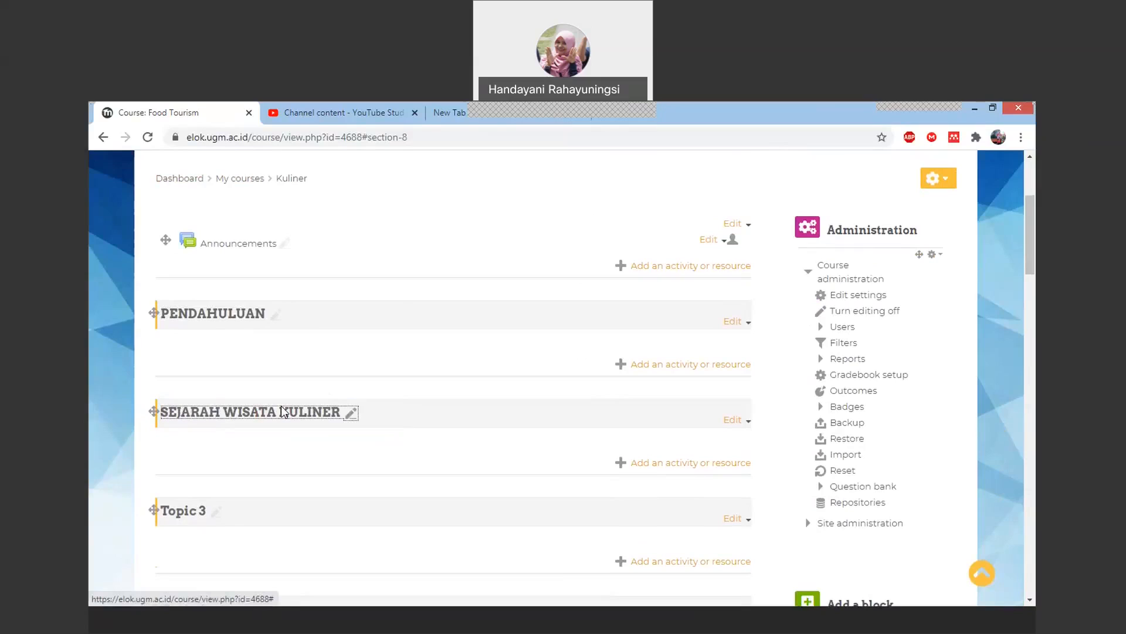
Rename the Topic 8 section as UJIAN TENGAH SEMESTER
scroll(238, 441, down, 5)
scroll(239, 446, down, 3)
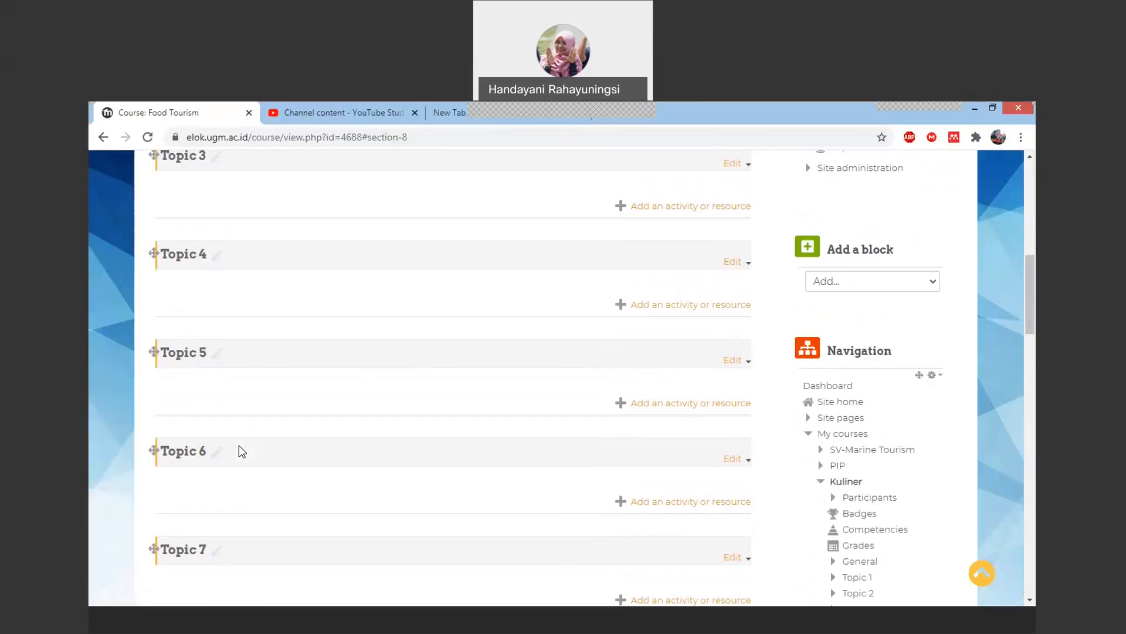
scroll(239, 445, down, 1)
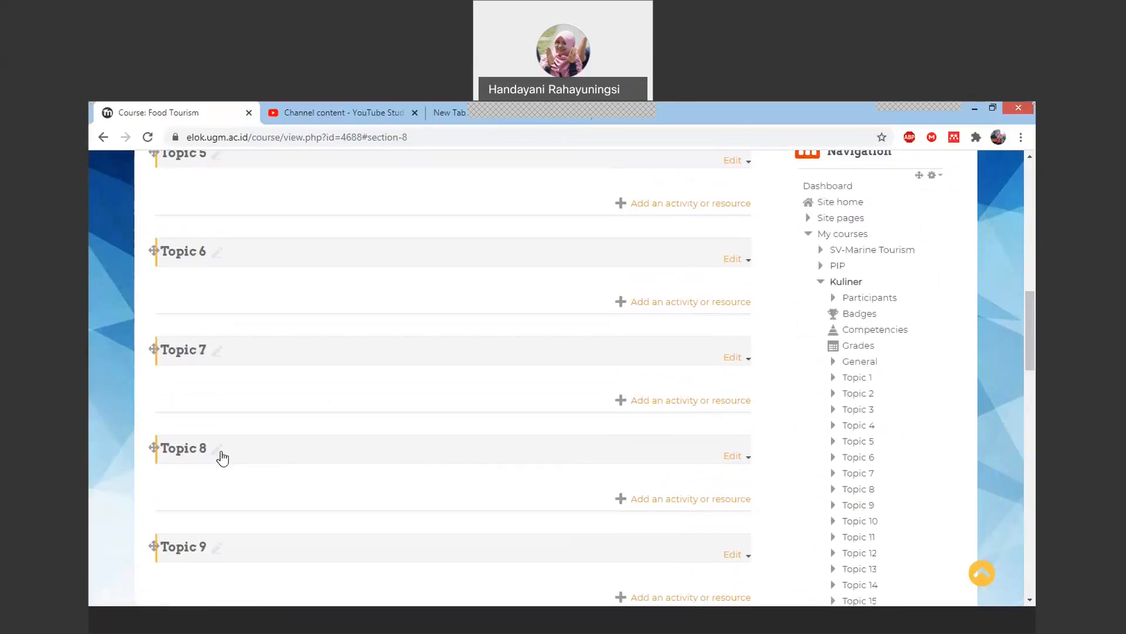
click(218, 448)
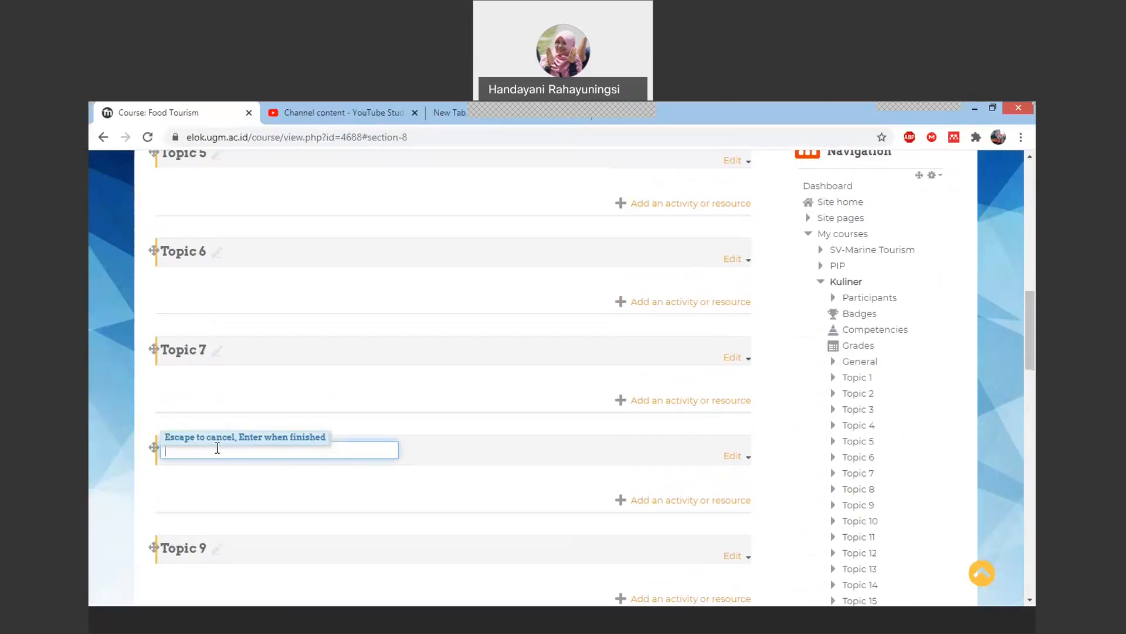
text(UJIAN TENGAH SEMESTER)
key(Return)
Rename the Topic 16 section as UJIAN AKHIR SEMESTER
scroll(276, 459, down, 10)
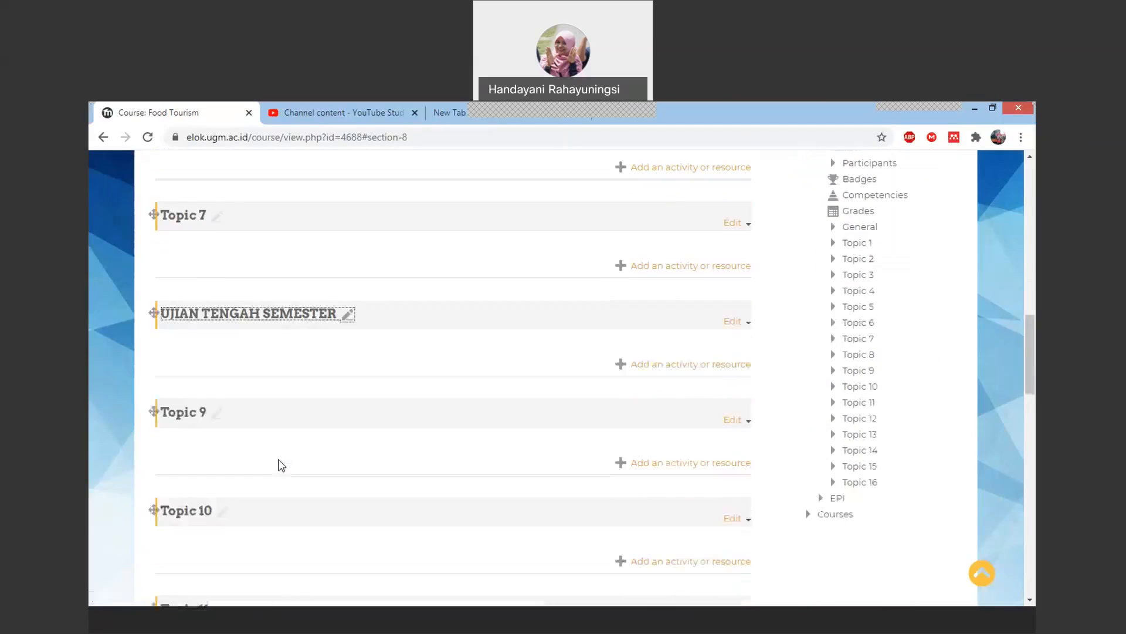
scroll(281, 465, down, 7)
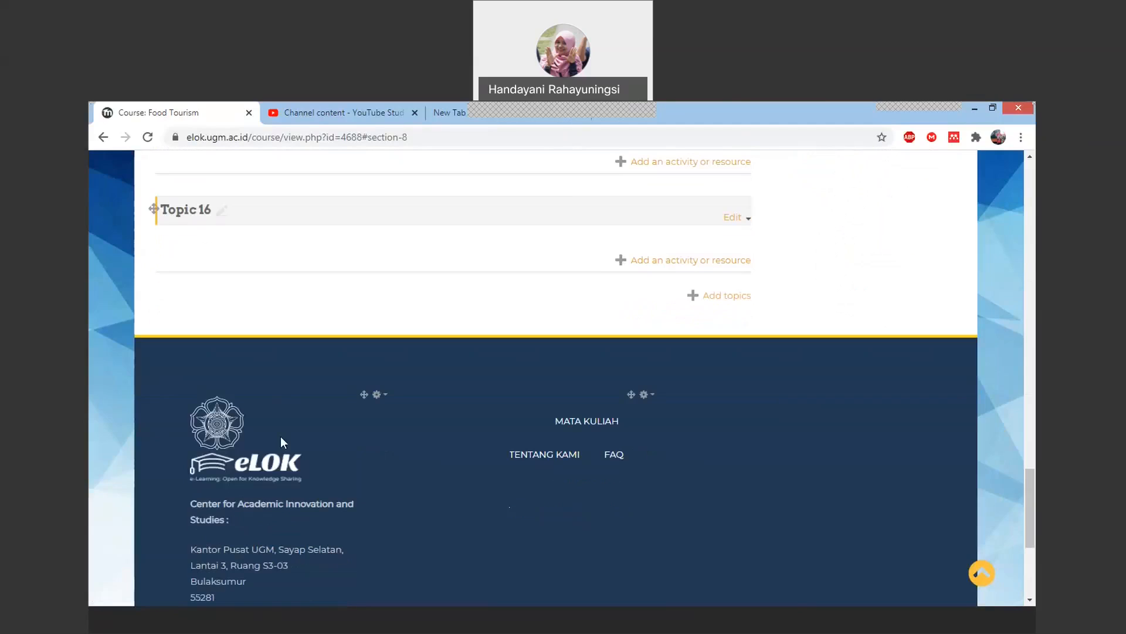
scroll(282, 443, up, 2)
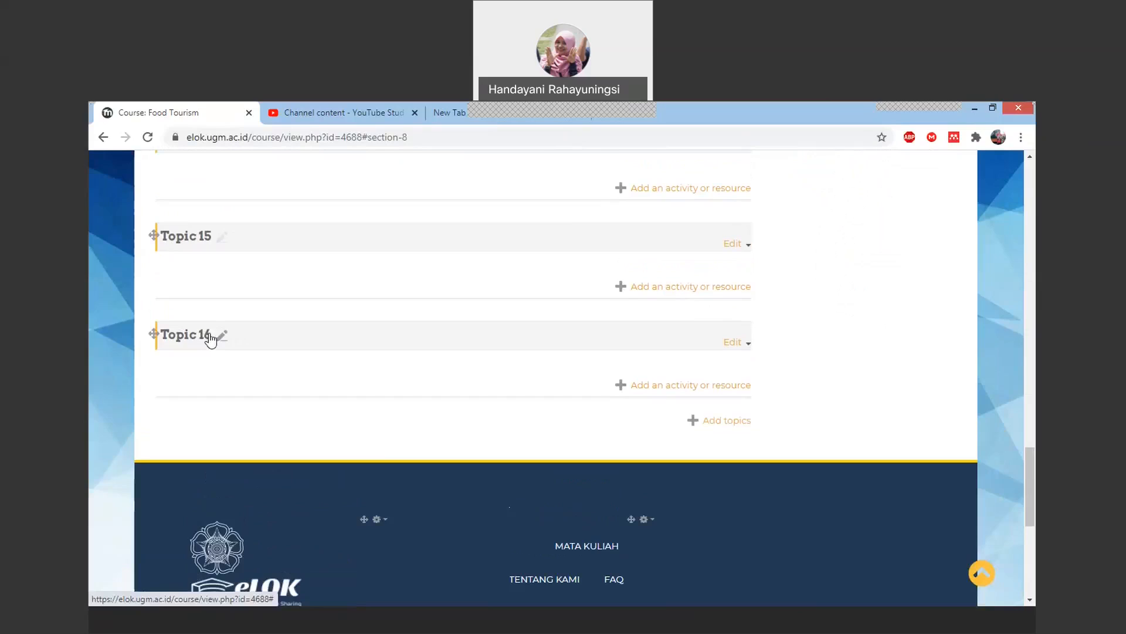
click(222, 336)
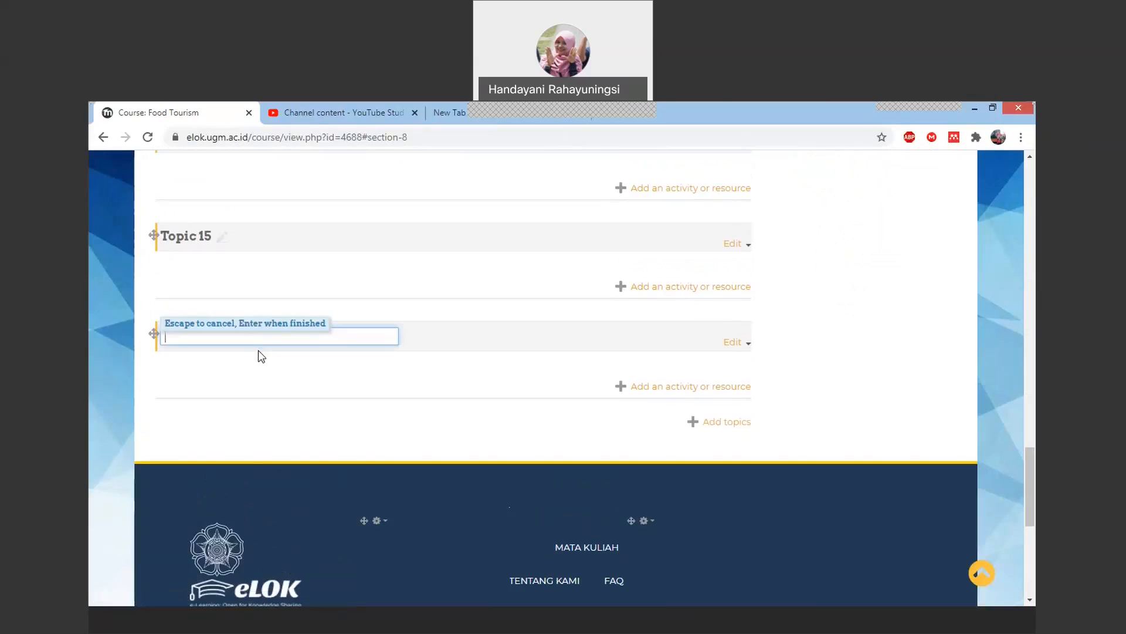
text(UJIAN AKHIR SEMESTER)
key(Return)
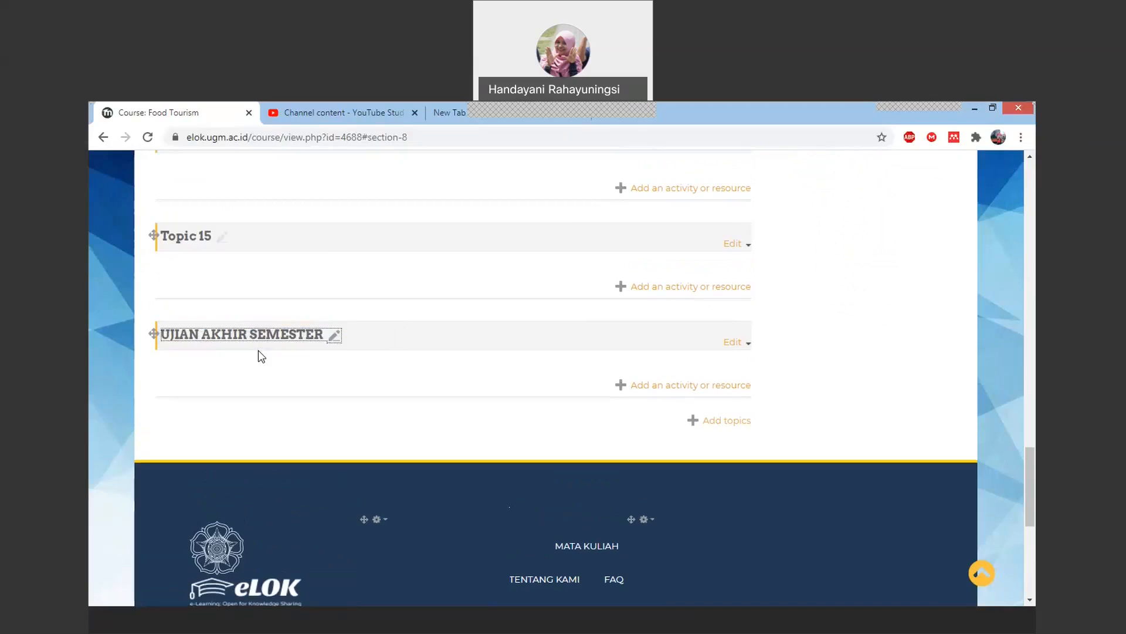
scroll(287, 351, up, 4)
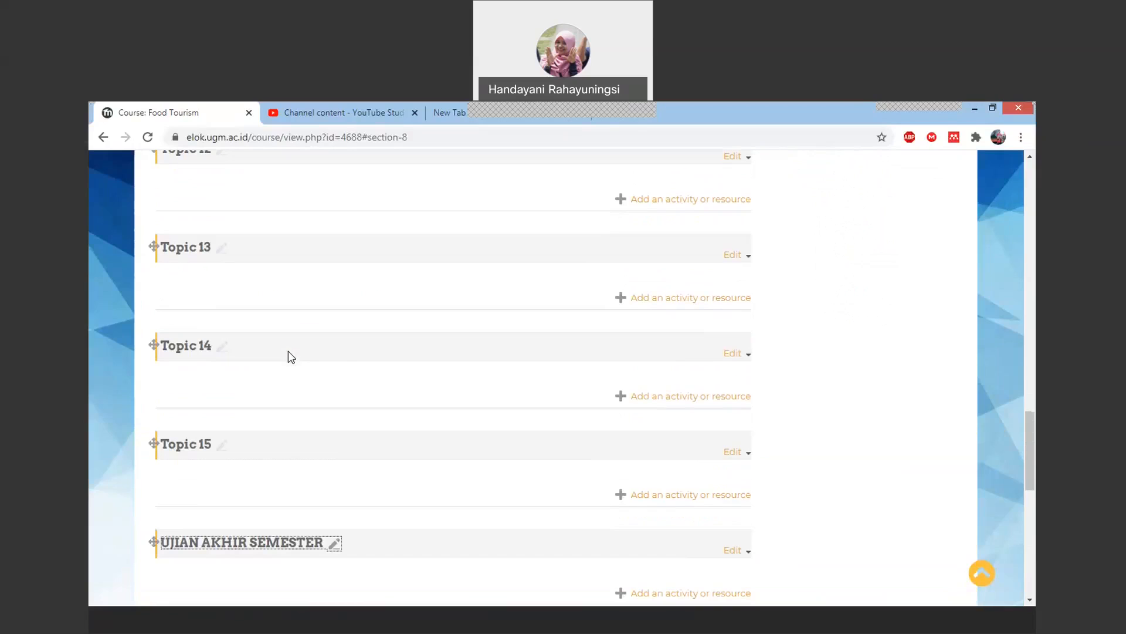
Open the activity and resource chooser for the PENDAHULUAN section
scroll(287, 350, up, 7)
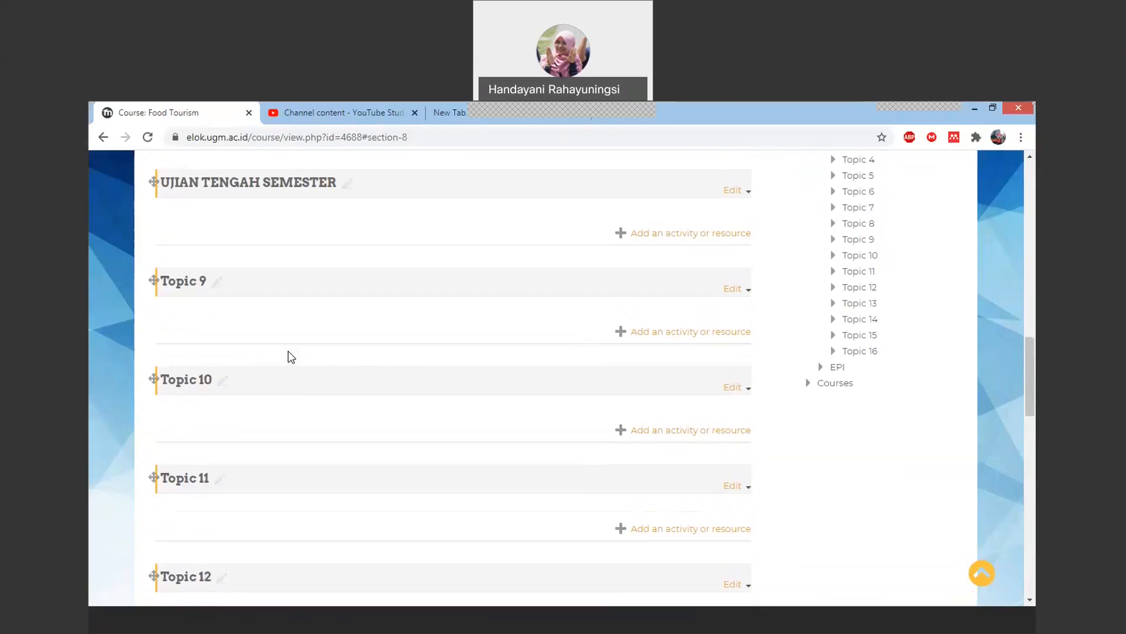
scroll(287, 356, up, 2)
scroll(288, 352, up, 8)
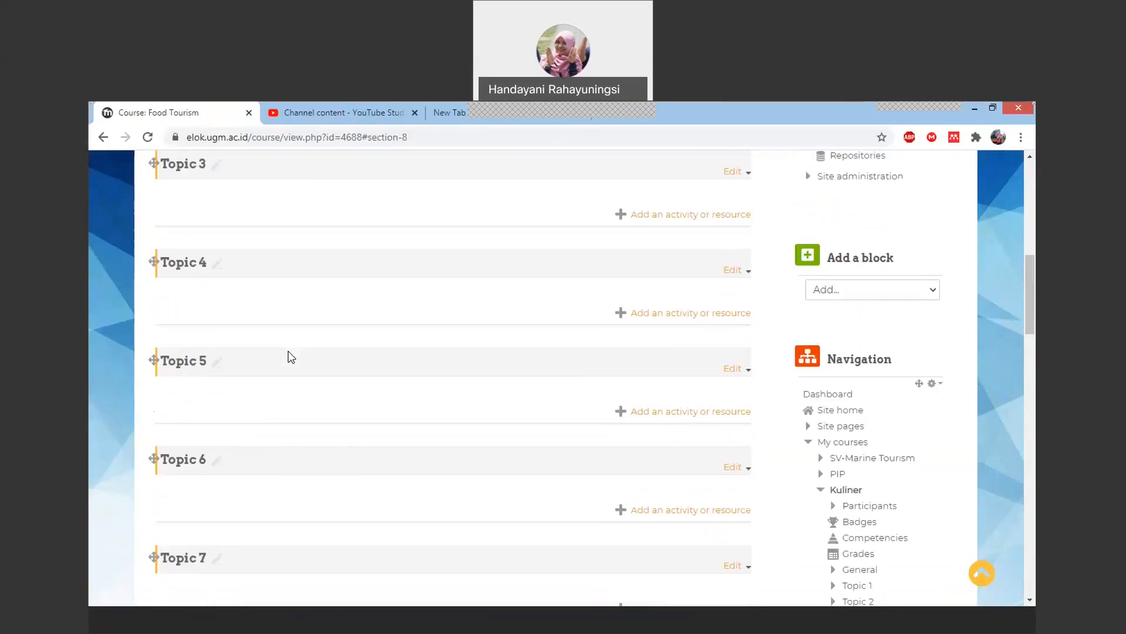
scroll(288, 354, up, 5)
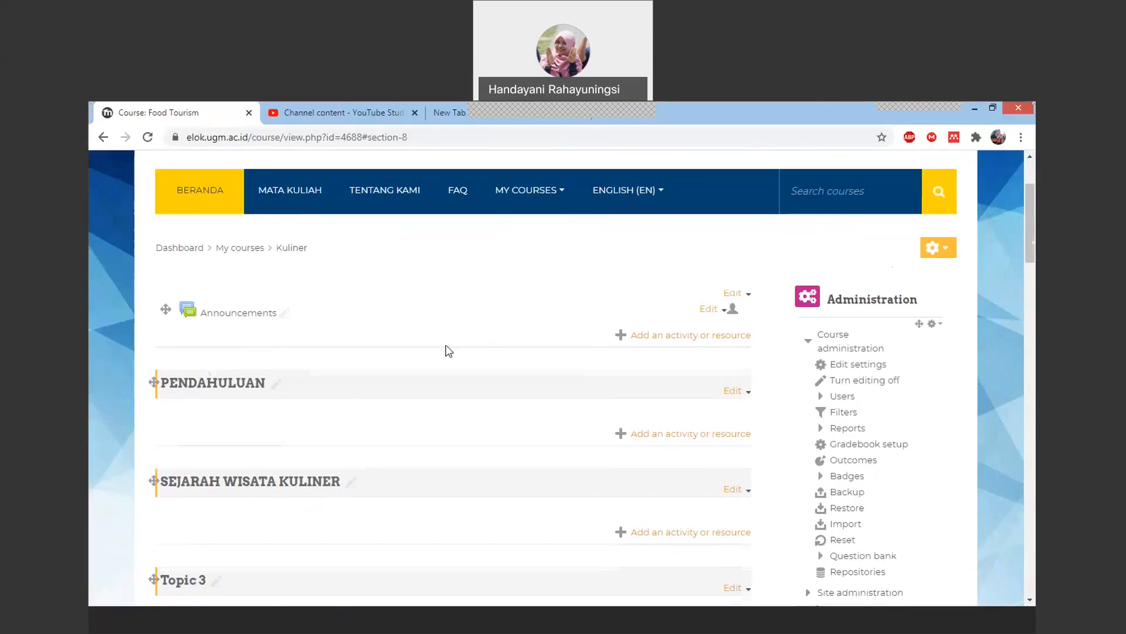
scroll(449, 351, up, 2)
scroll(449, 351, down, 2)
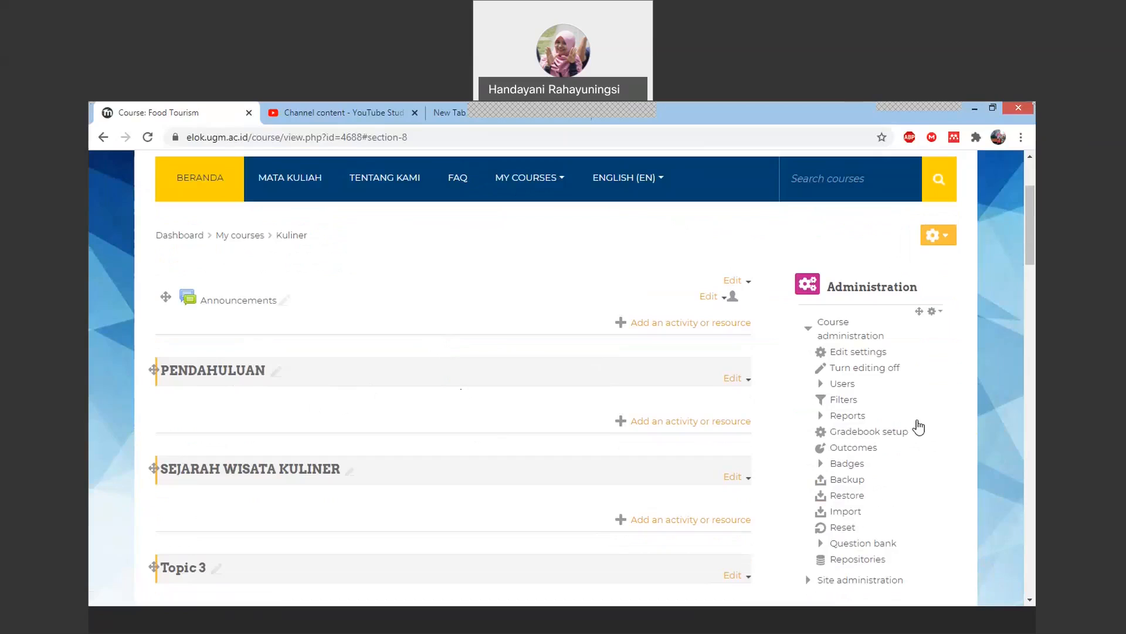
click(663, 425)
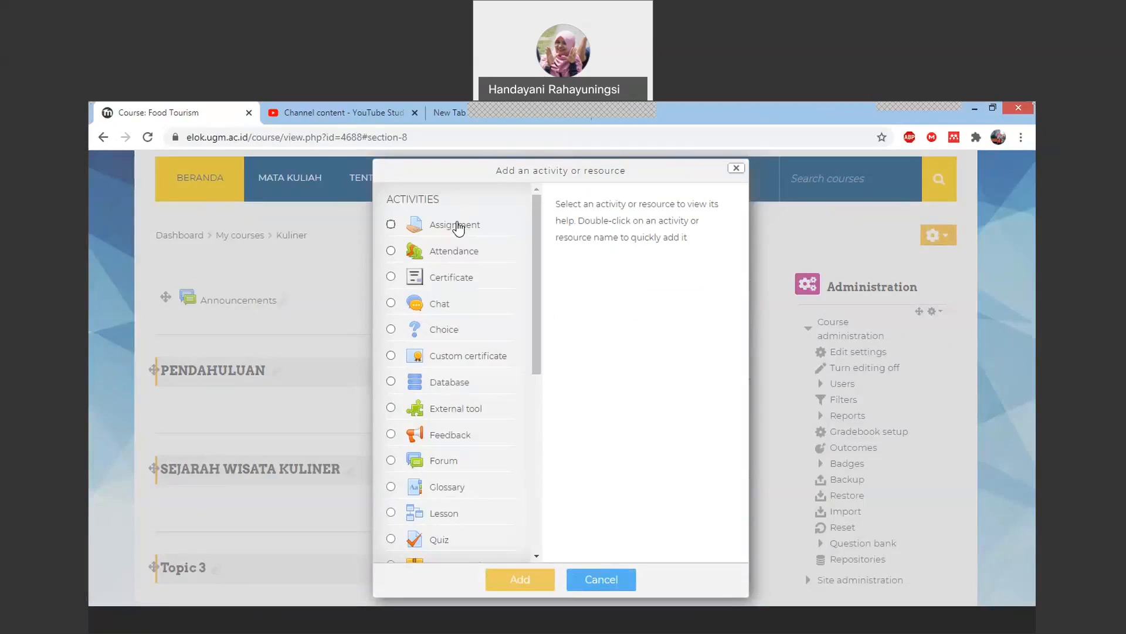
Read the help for the Assignment, Attendance, Certificate, Chat, Choice, Custom certificate and Database activities
click(457, 227)
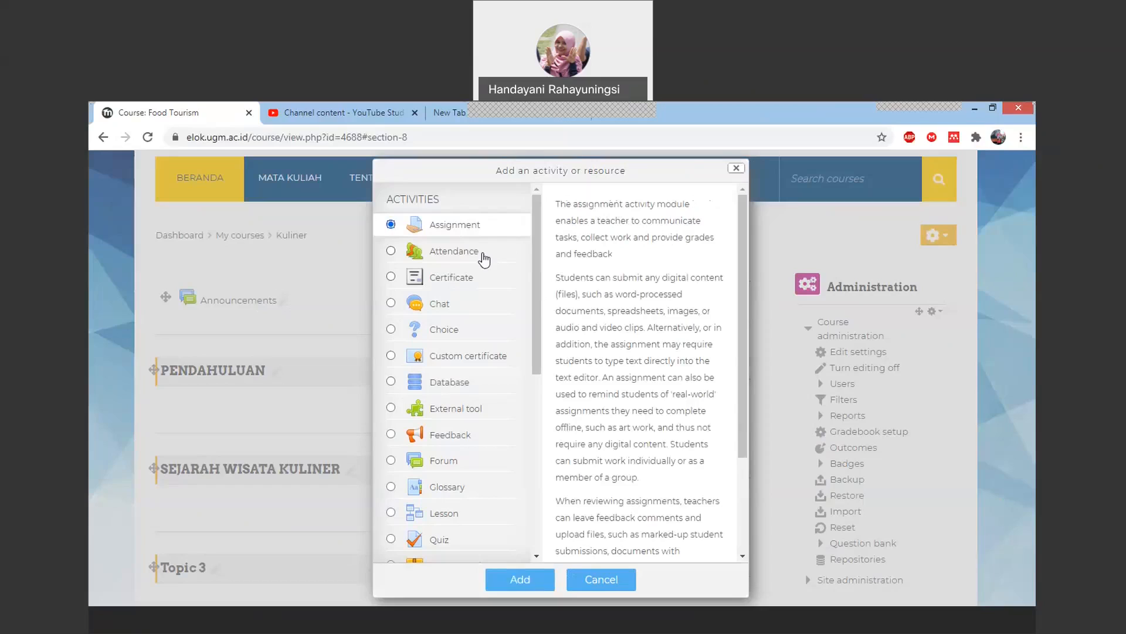
click(472, 258)
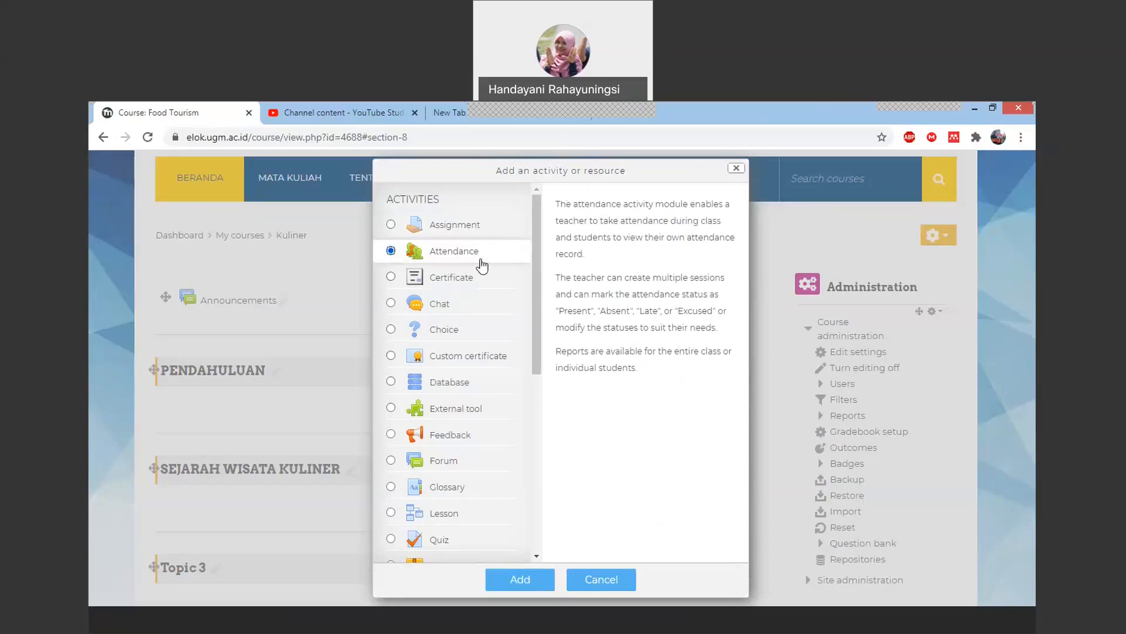
click(463, 285)
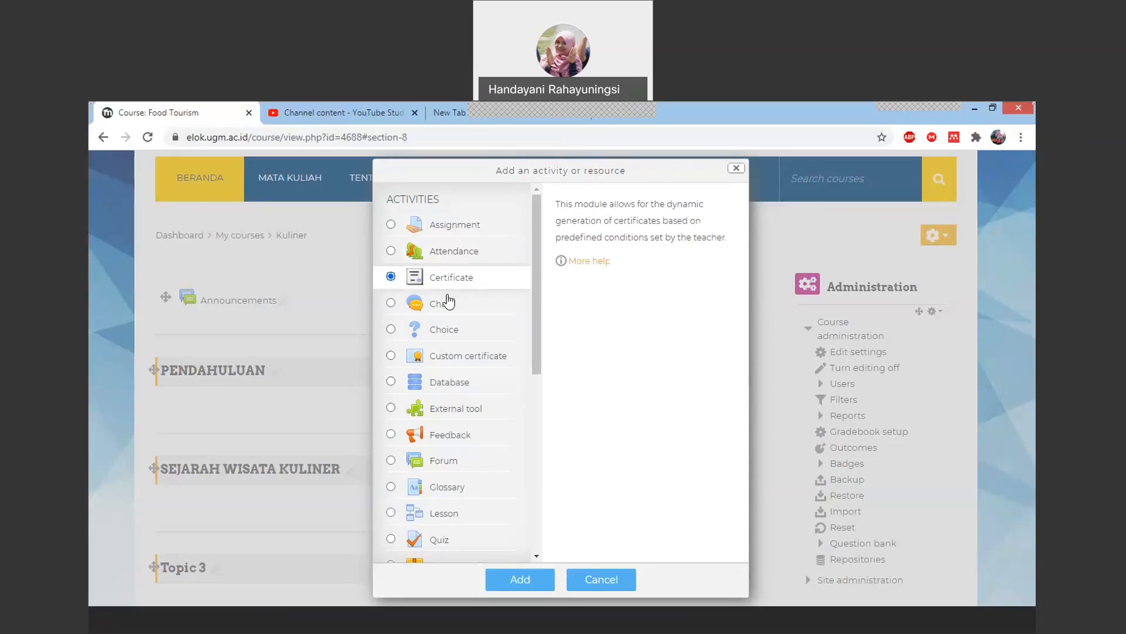
click(441, 306)
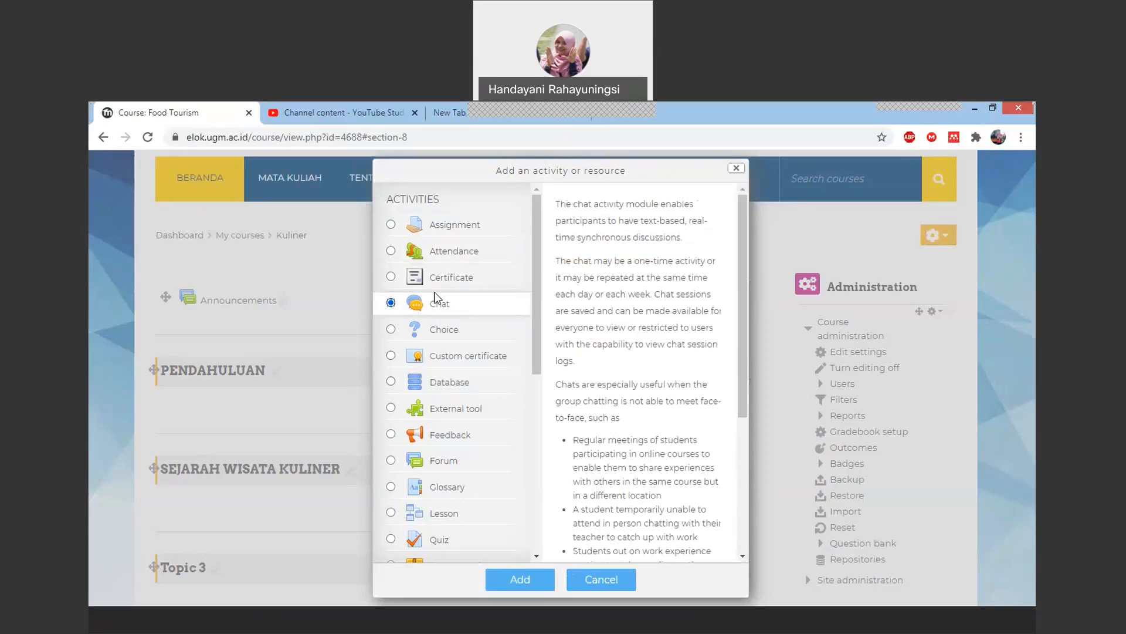
click(448, 331)
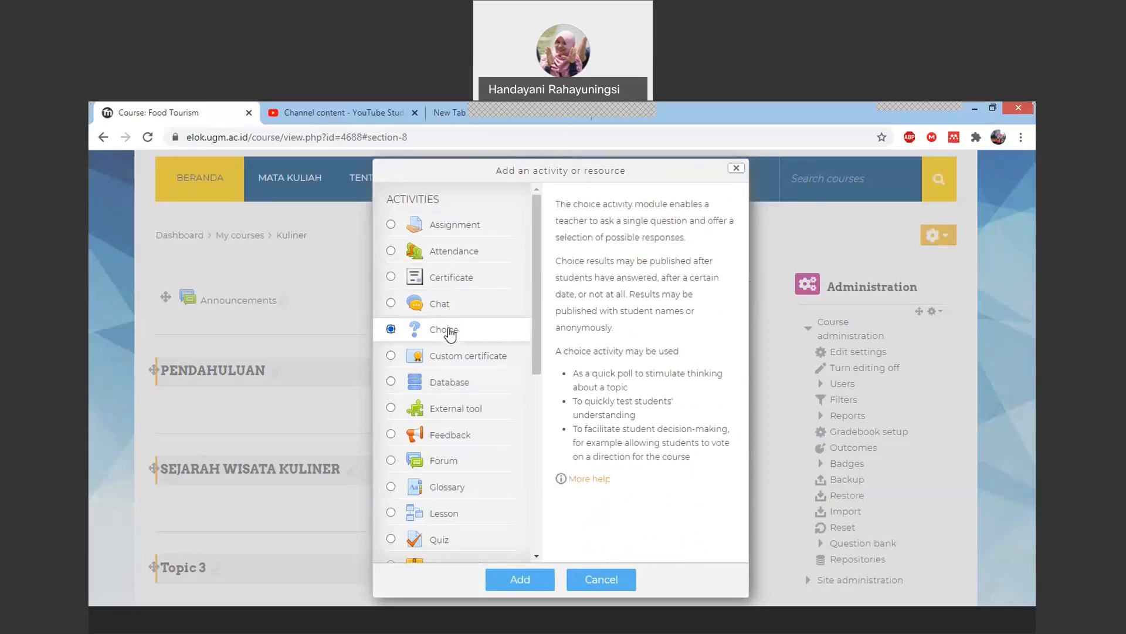
drag(465, 354, 514, 369)
click(490, 357)
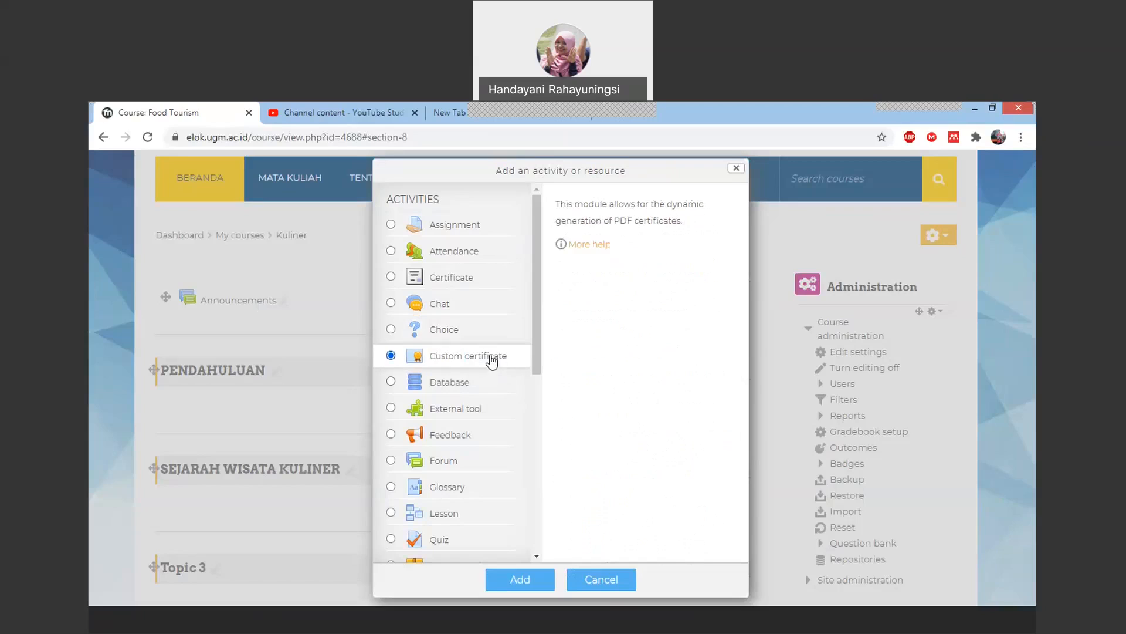
click(454, 387)
Read the help for the External tool, Feedback, Forum, Glossary, Lesson and Quiz activities
scroll(487, 381, down, 3)
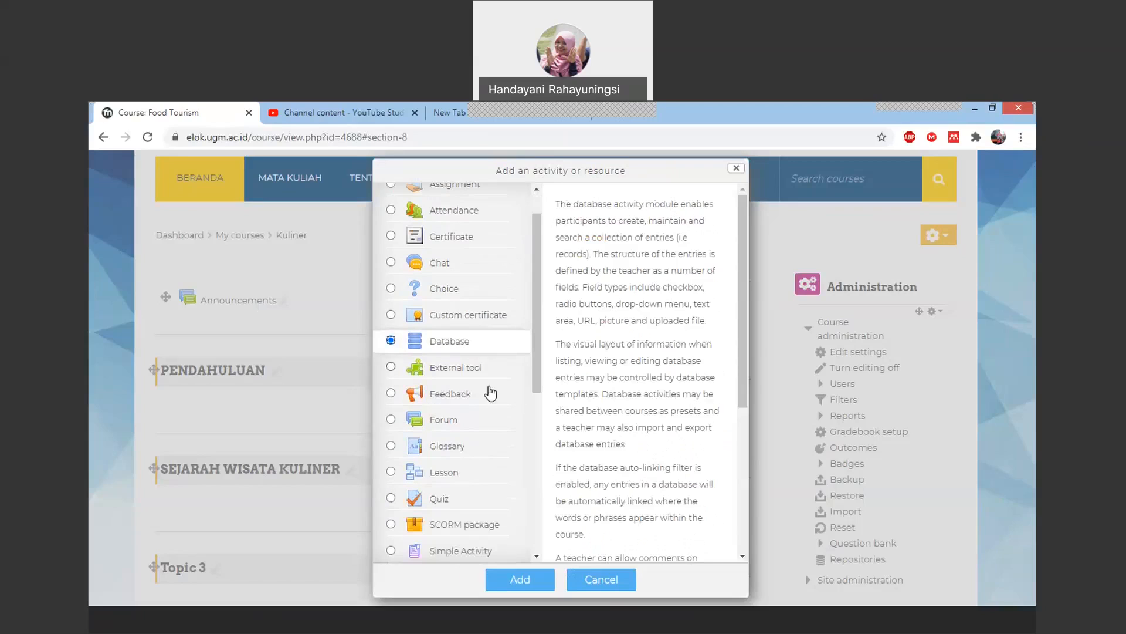
click(476, 348)
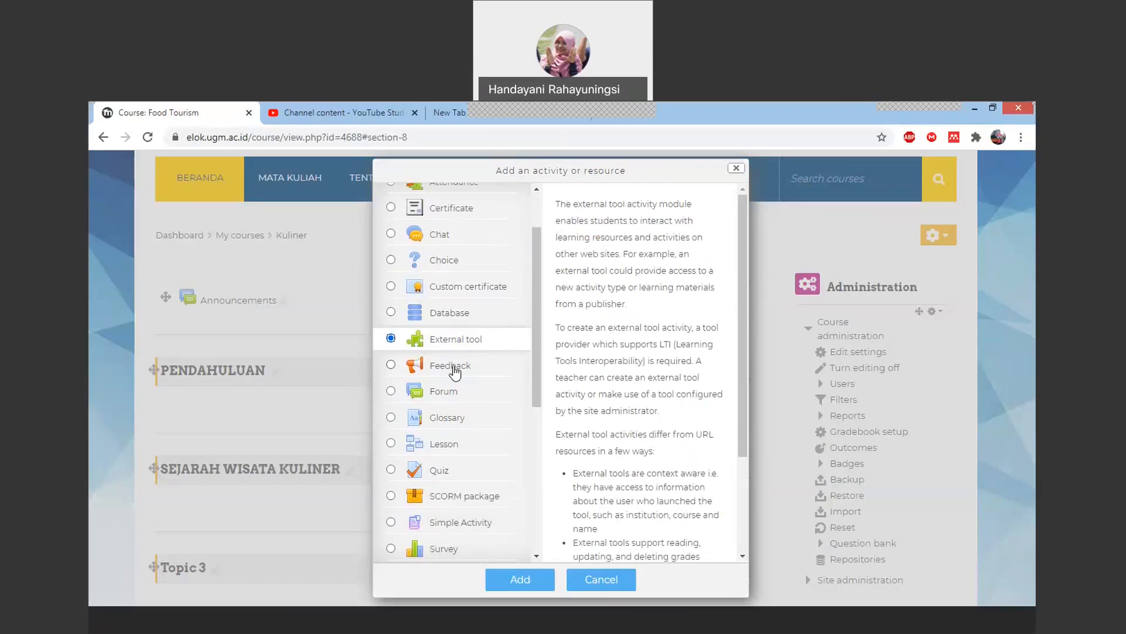
click(455, 370)
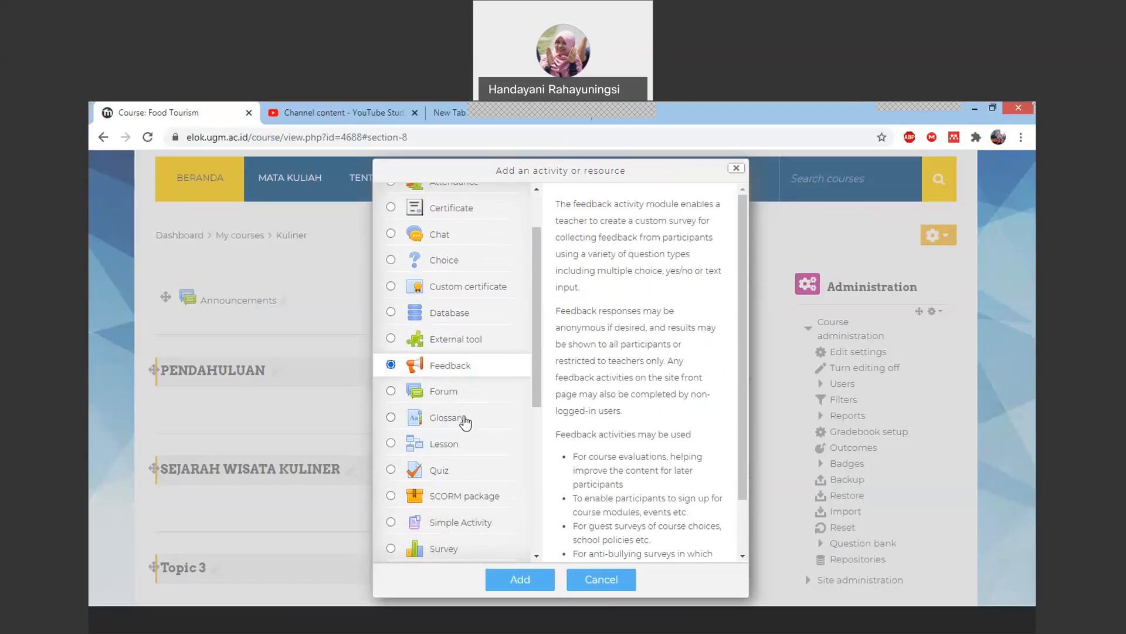
click(443, 393)
click(460, 419)
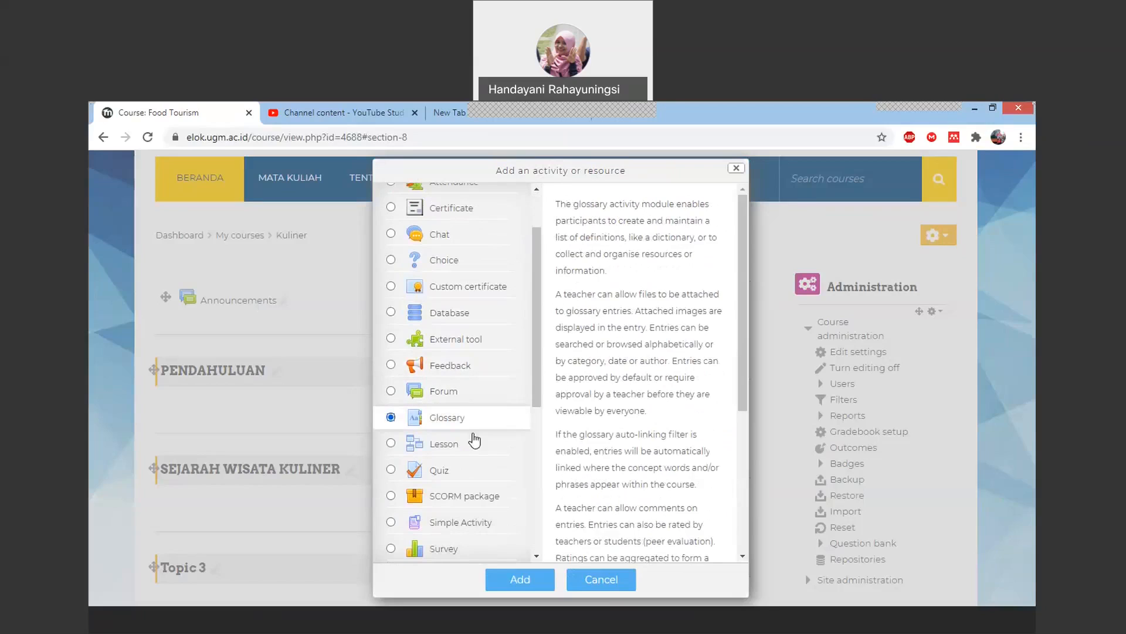
click(453, 448)
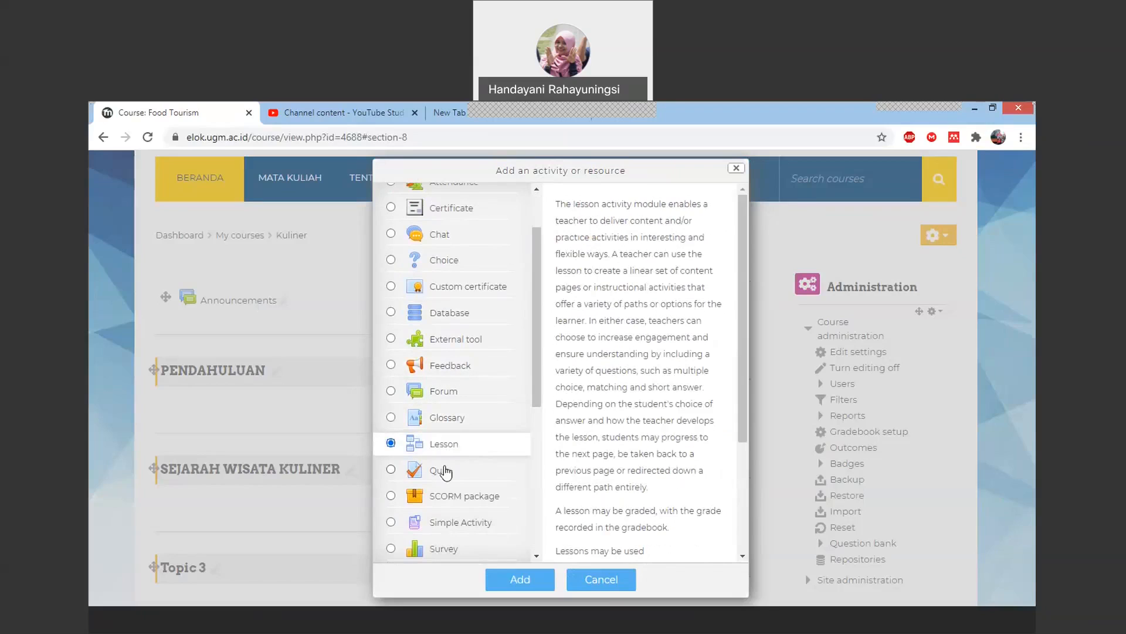
click(455, 475)
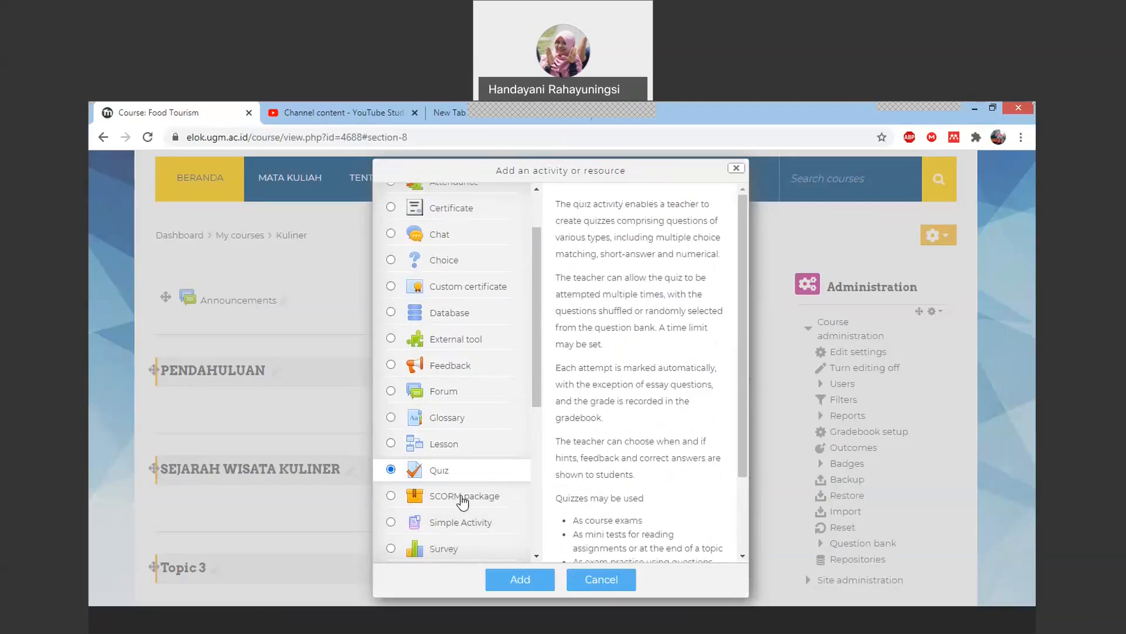
Read the help for the SCORM package, Simple Activity, Survey, WebEx Meeting, Wiki and Workshop activities
click(462, 502)
click(461, 524)
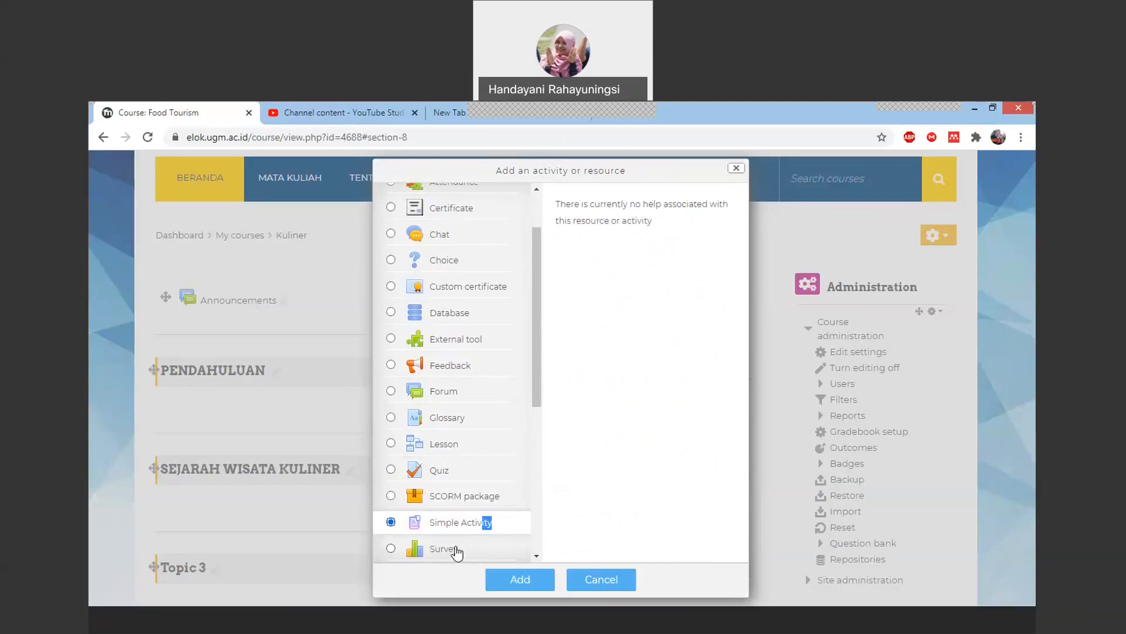
click(450, 550)
scroll(517, 493, down, 5)
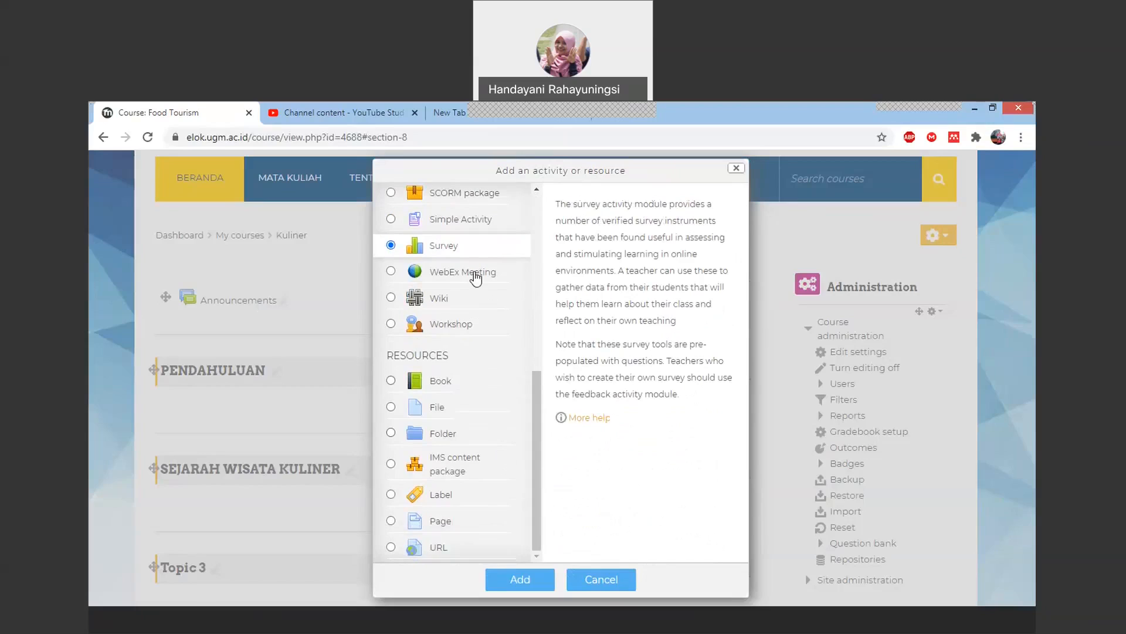
click(476, 278)
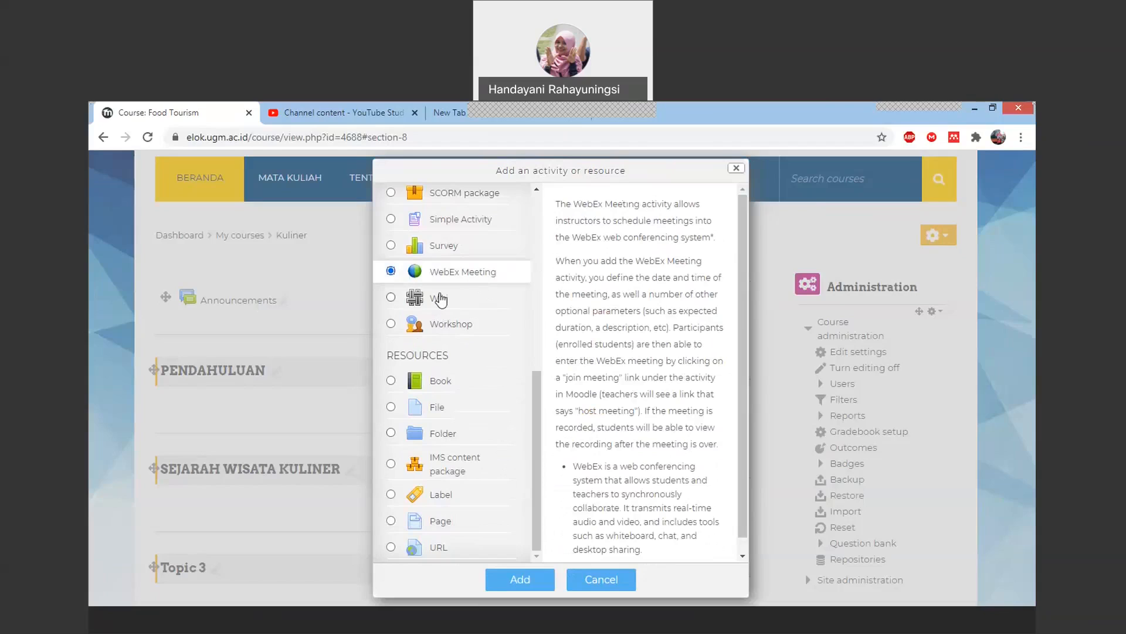
click(440, 300)
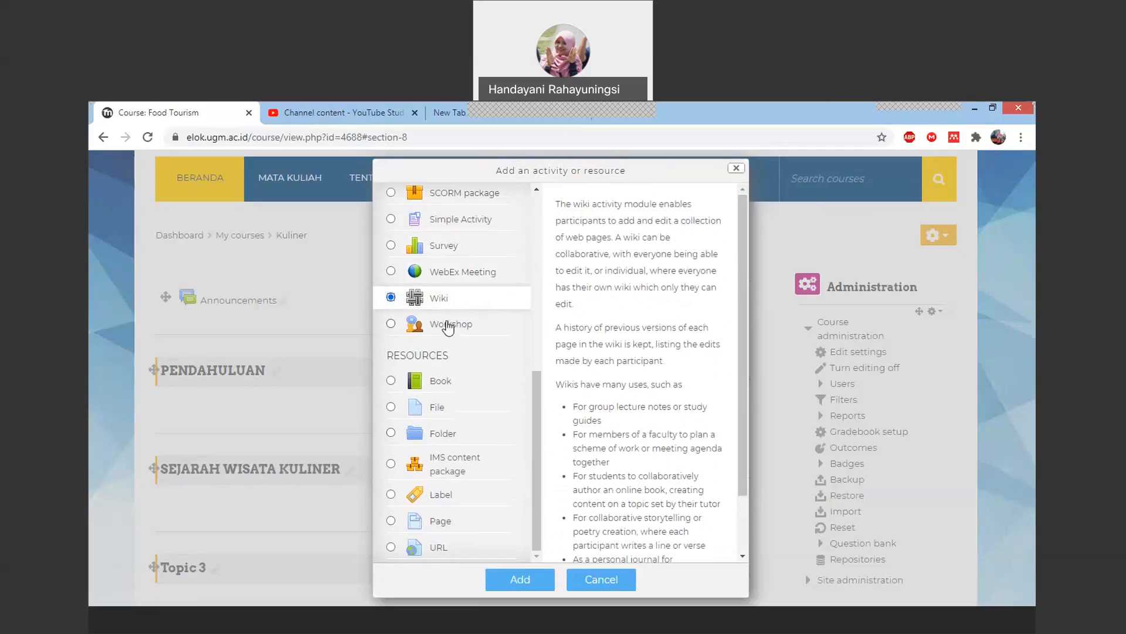
click(451, 324)
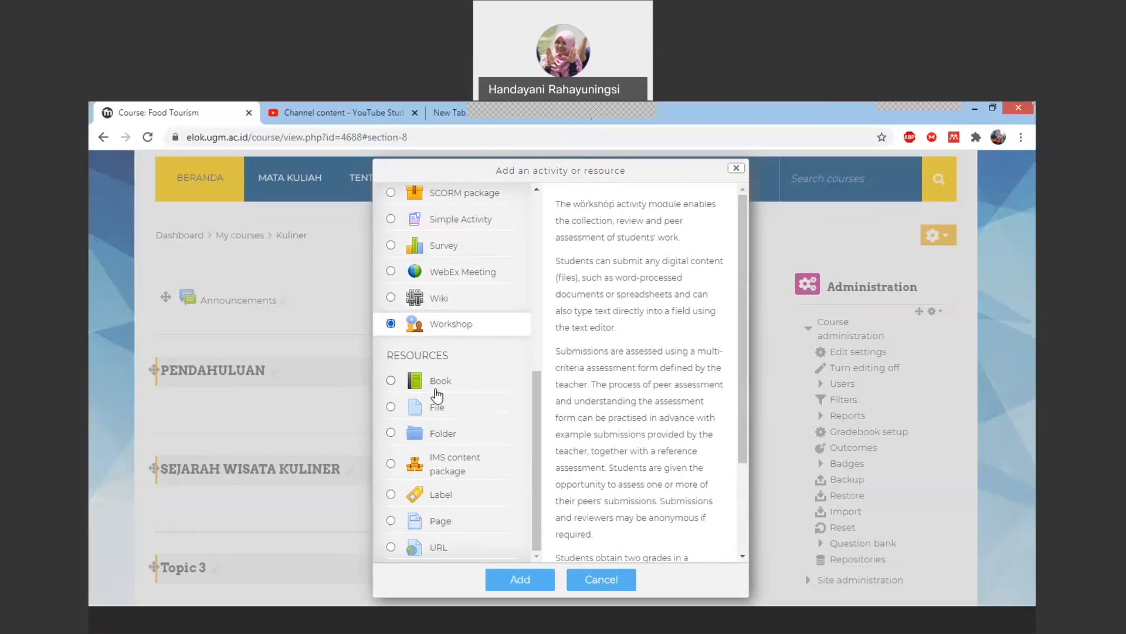
Read the help for the Book, File, Folder, IMS content package and Page resources
click(440, 382)
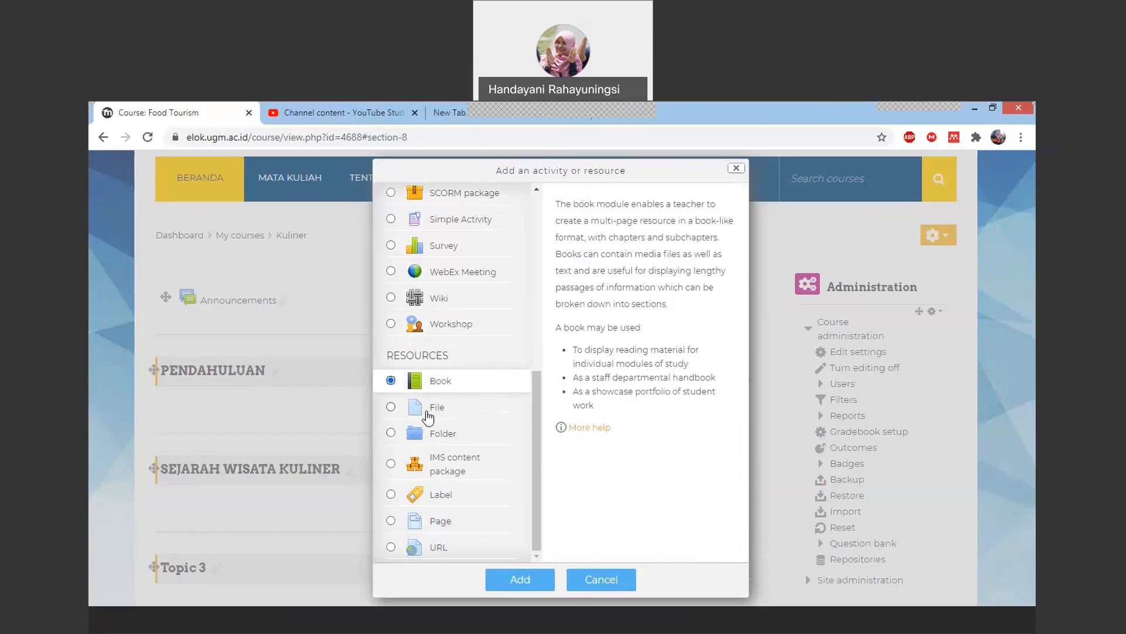
click(440, 409)
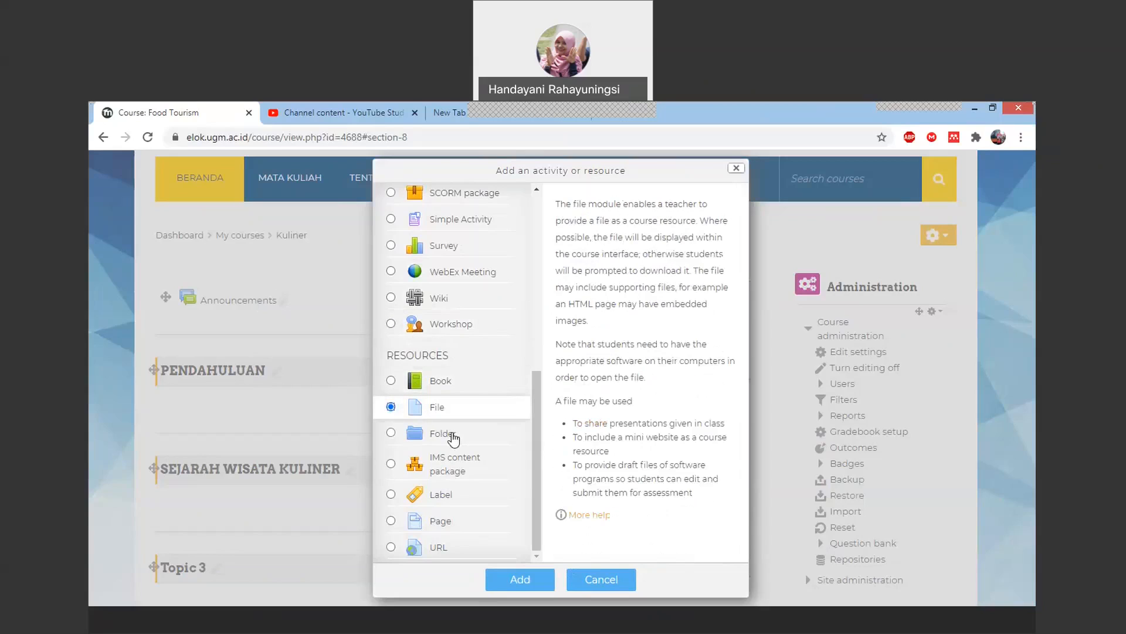
click(451, 436)
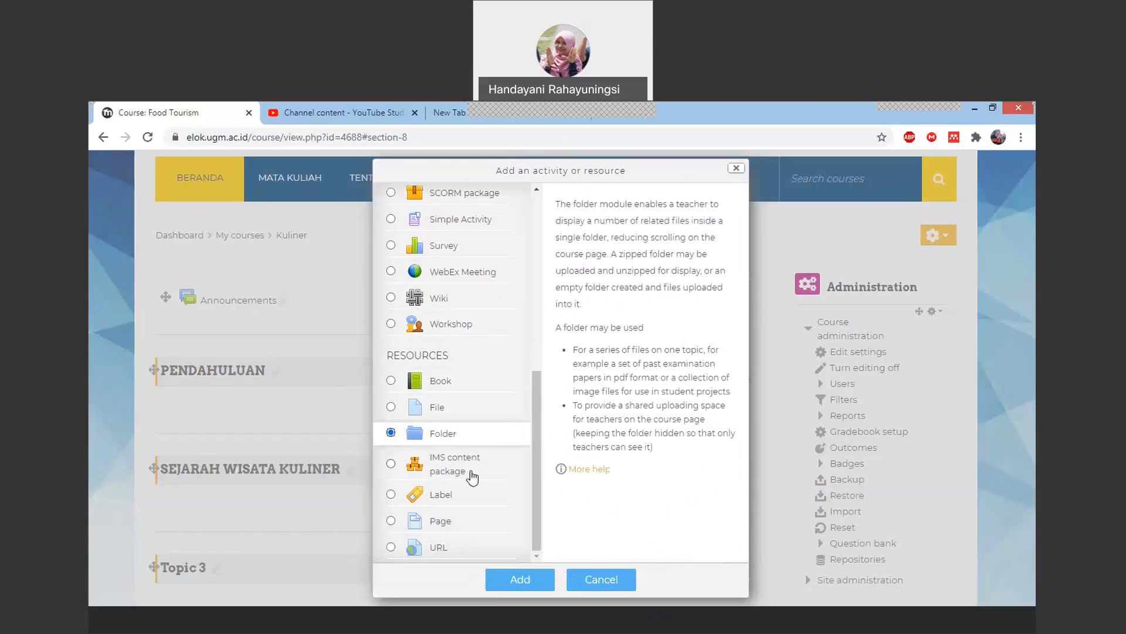
click(460, 468)
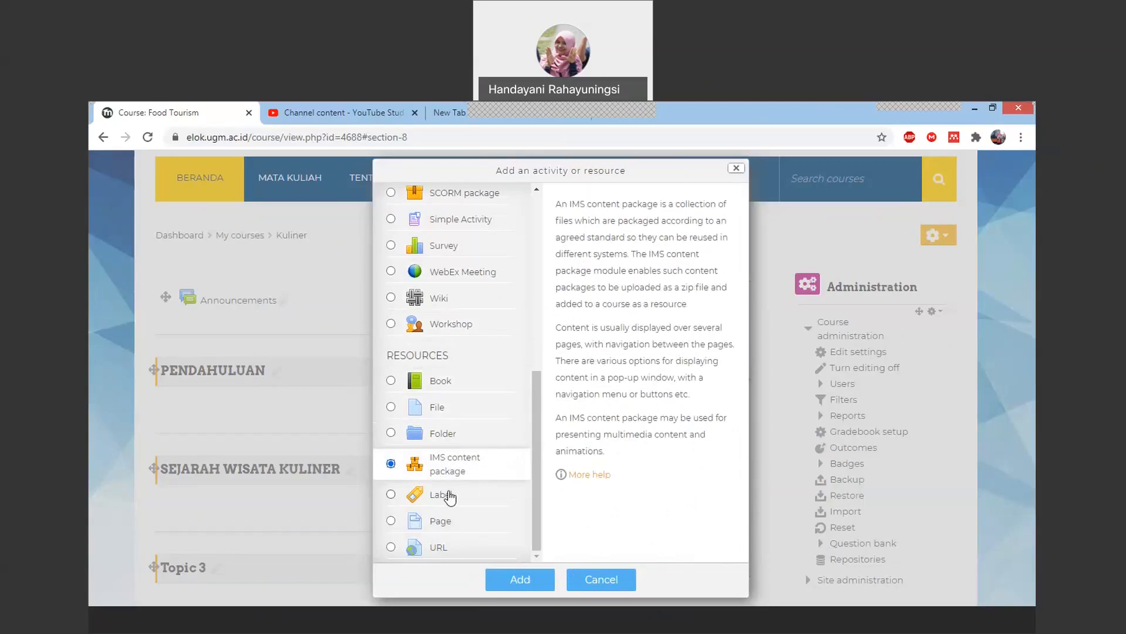
click(444, 528)
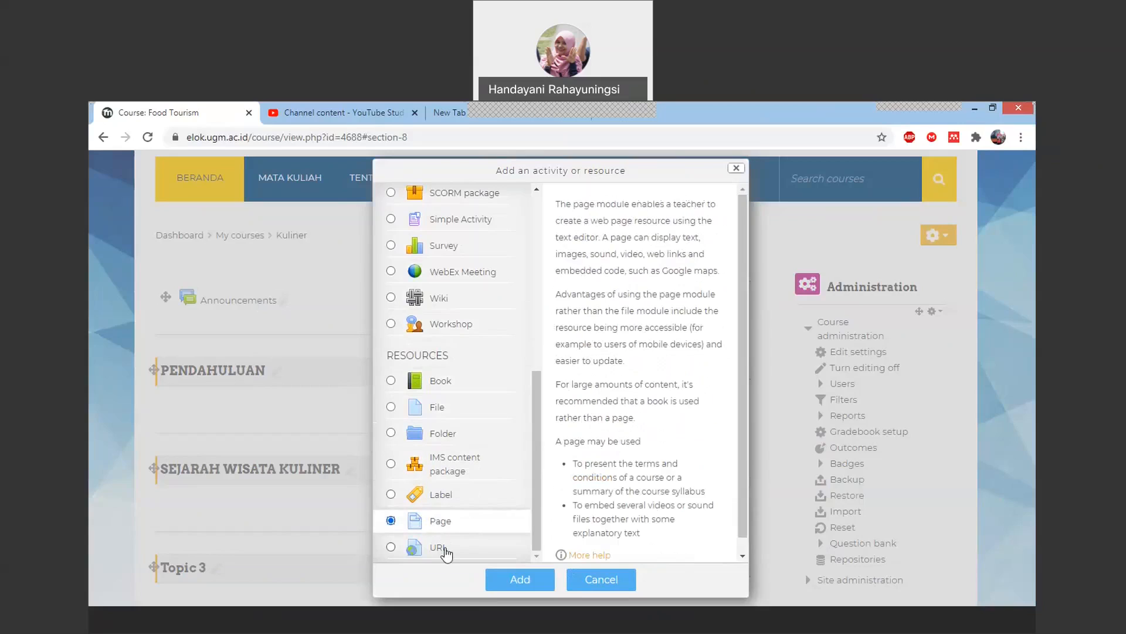
Choose URL as the resource type for the PENDAHULUAN section and open its settings form to look through the available fields
click(446, 550)
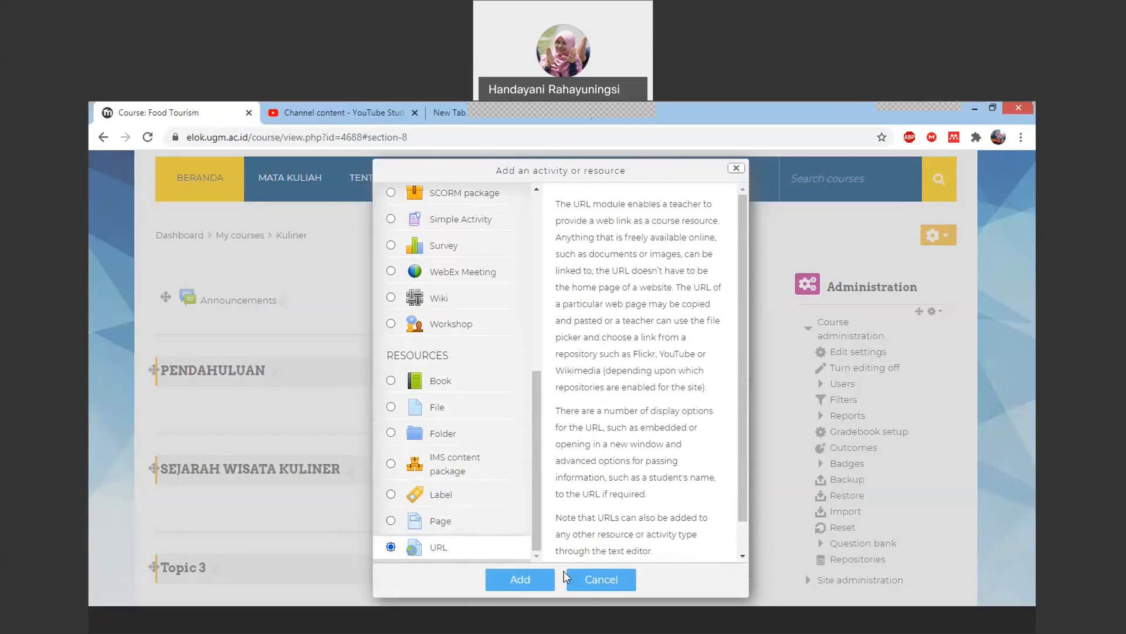
scroll(548, 502, up, 6)
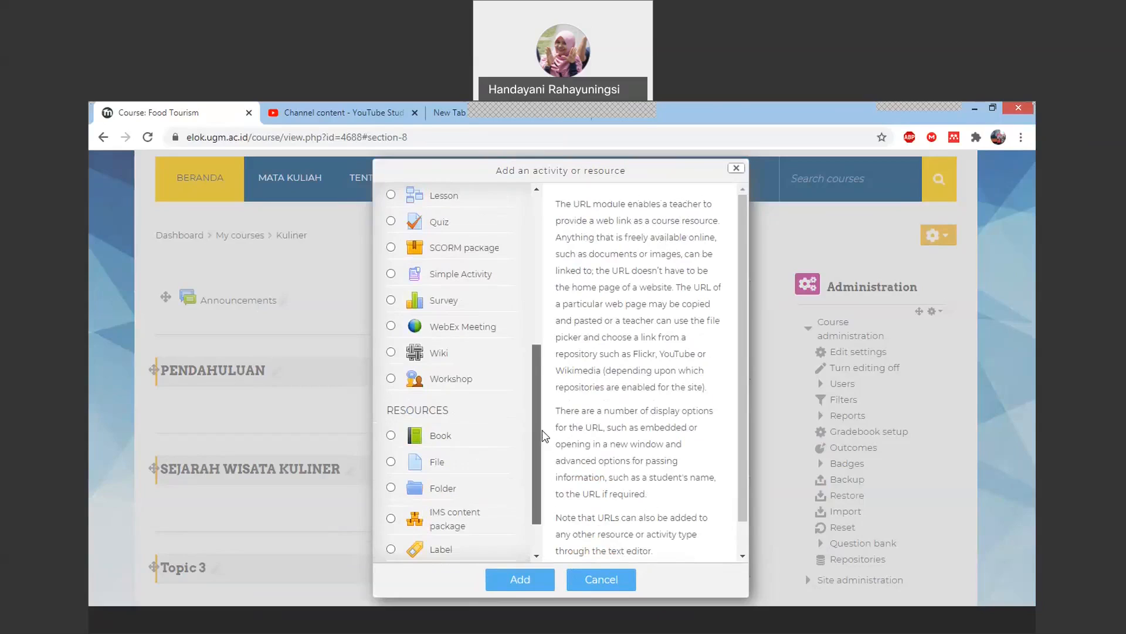
scroll(544, 316, up, 1)
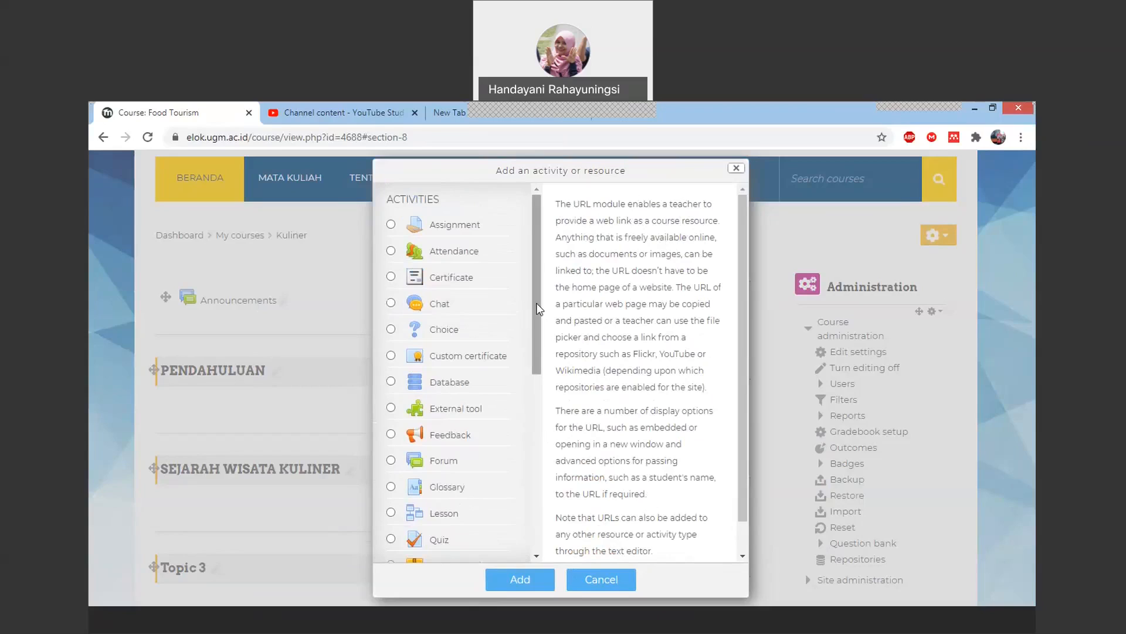
drag(538, 308, 543, 495)
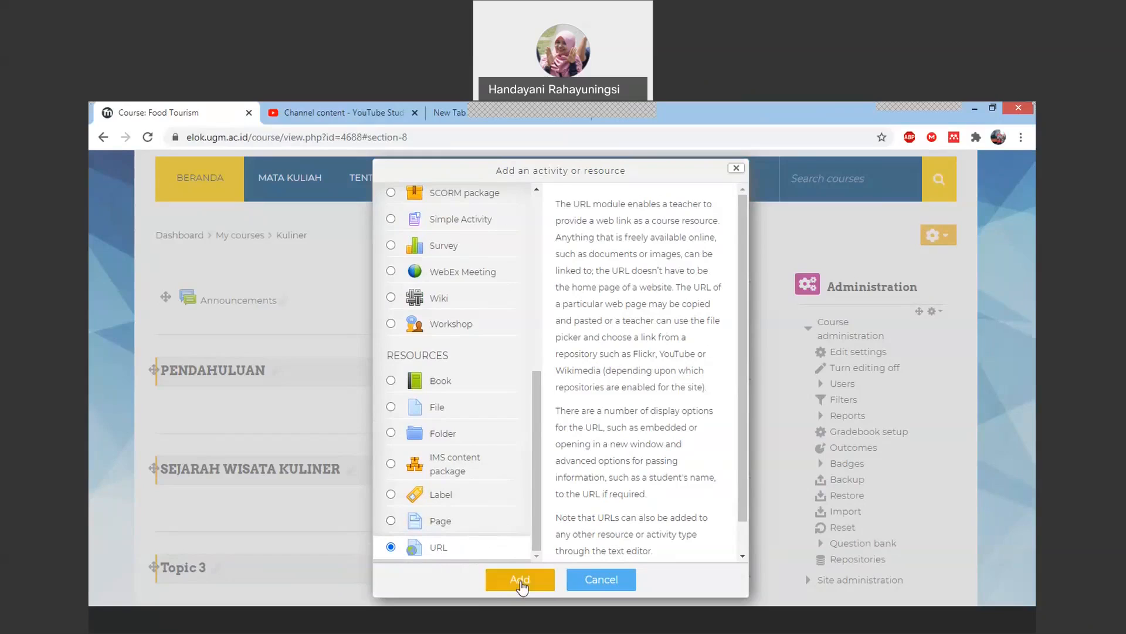
click(519, 579)
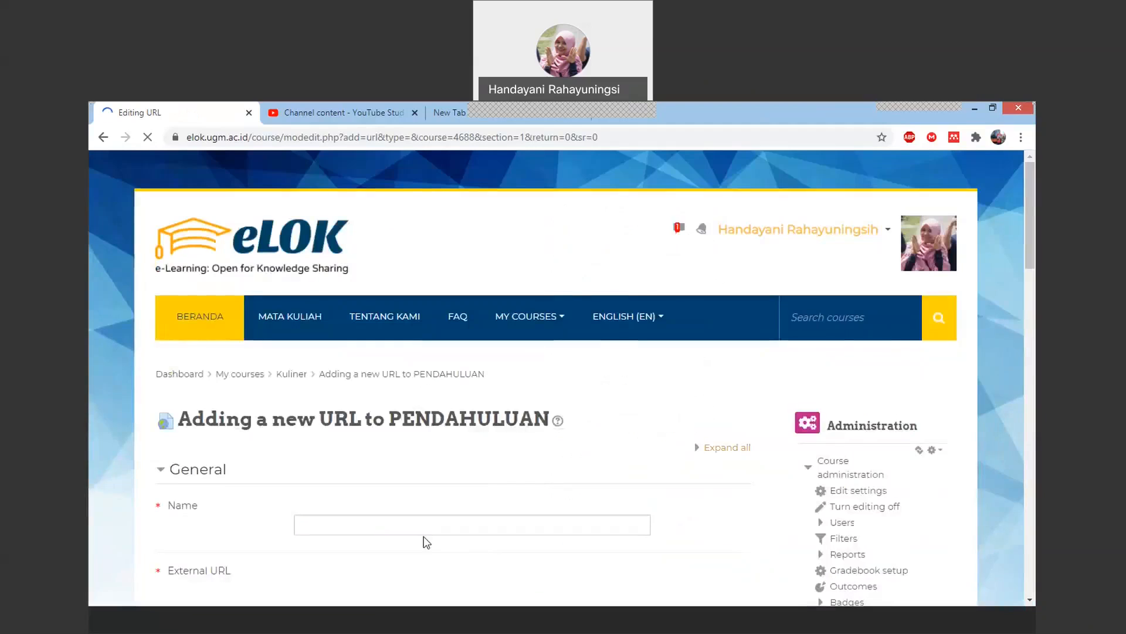
scroll(353, 427, down, 3)
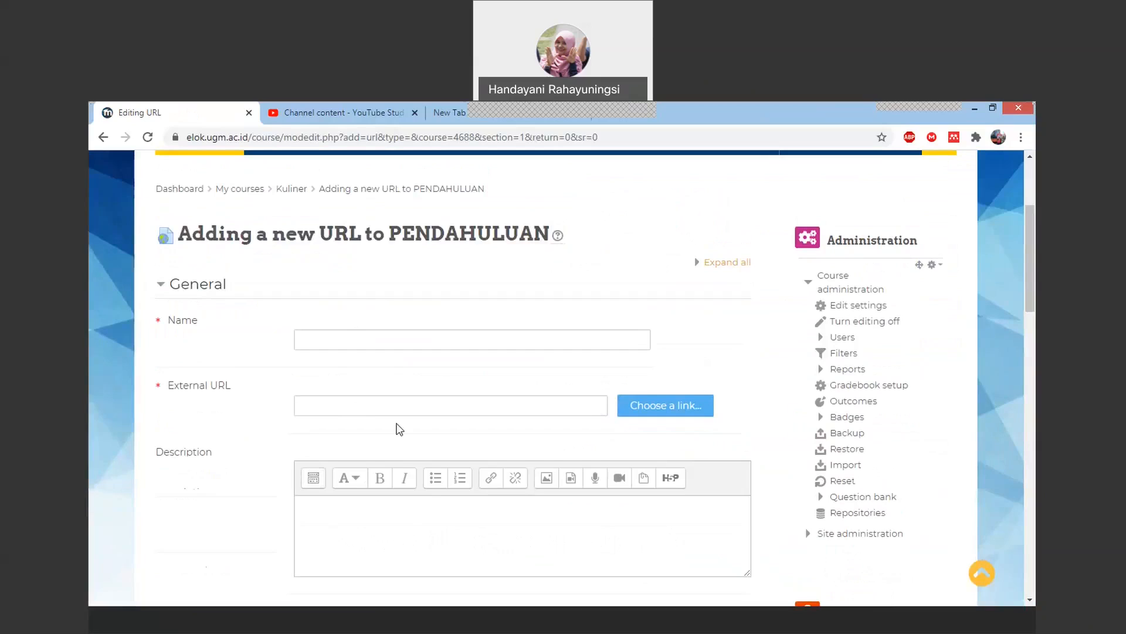
scroll(463, 477, down, 4)
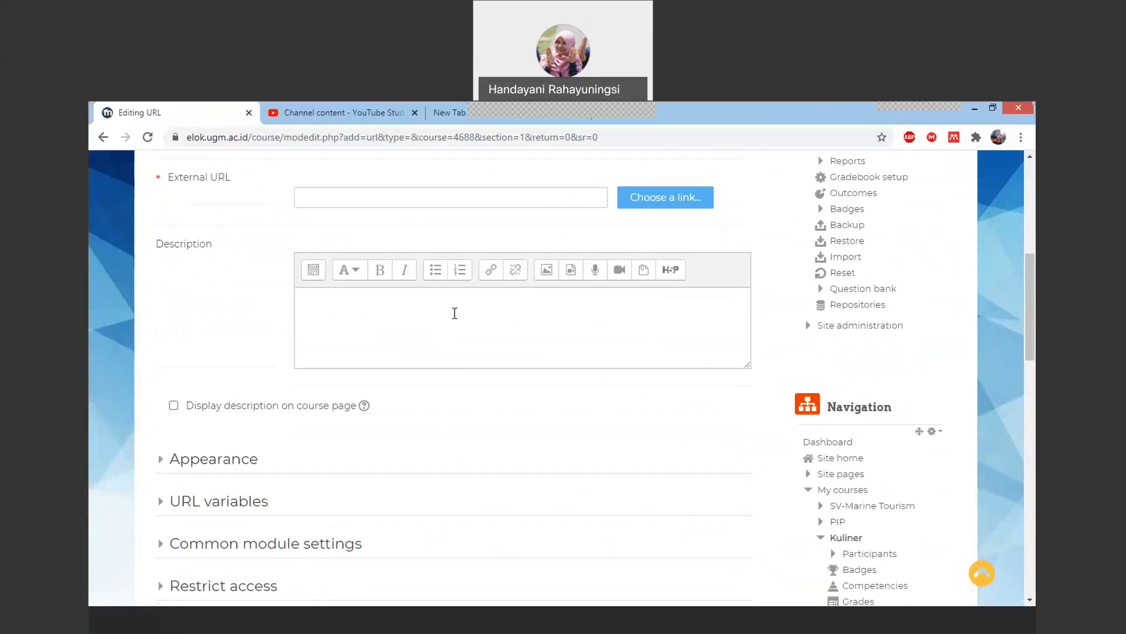
scroll(452, 329, up, 5)
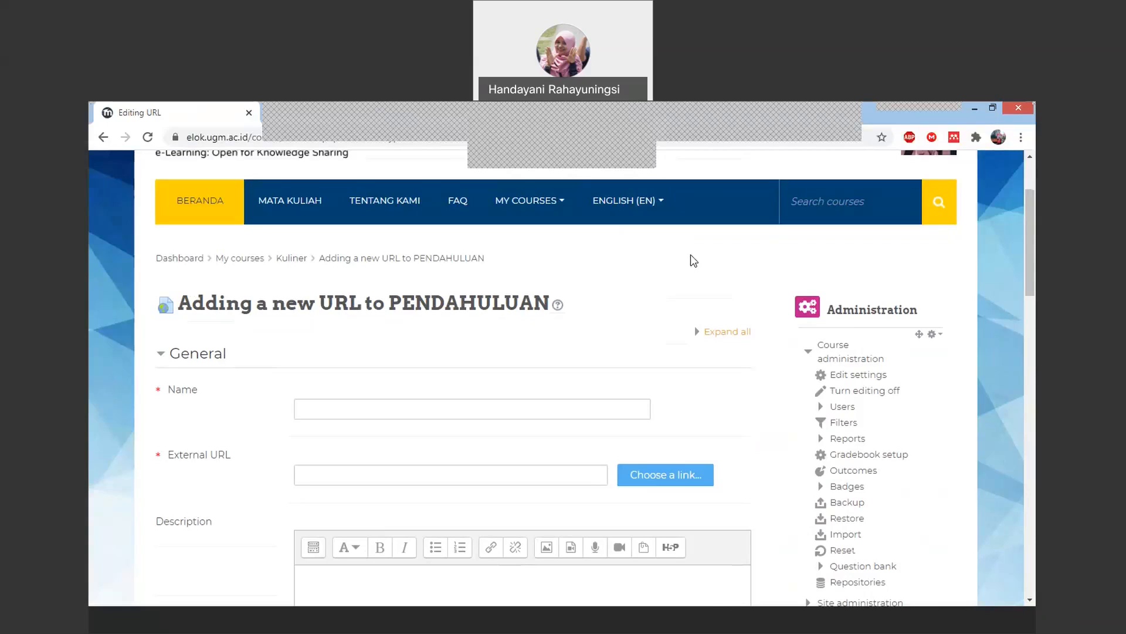
Switch to Mentimeter in the spare browser tab and log in with the university Google account
scroll(738, 271, up, 2)
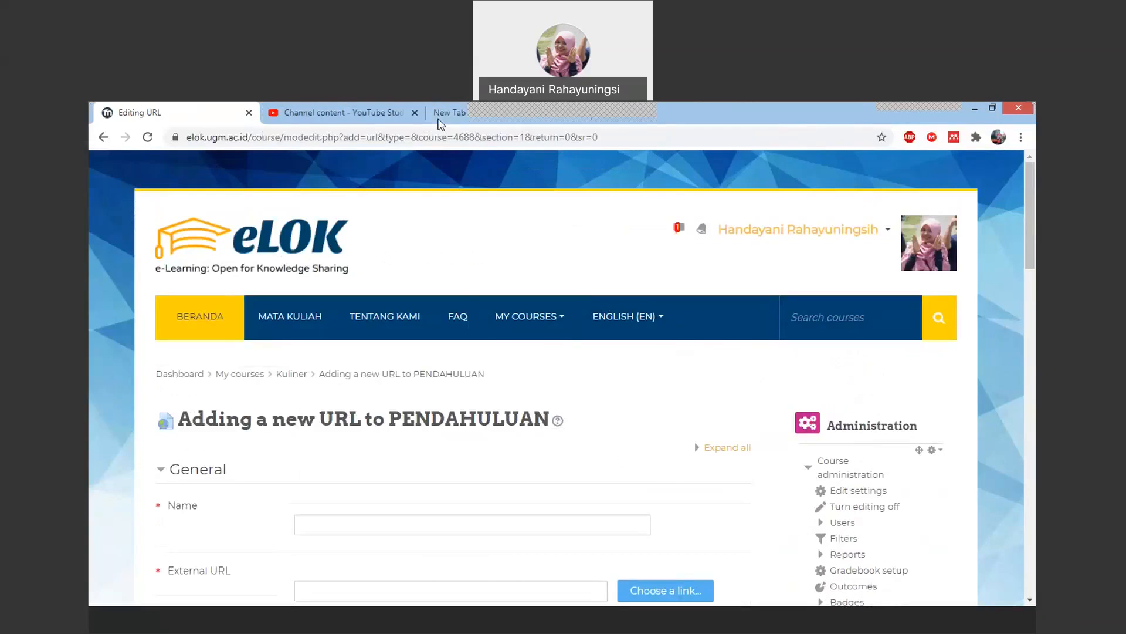
click(438, 121)
click(472, 140)
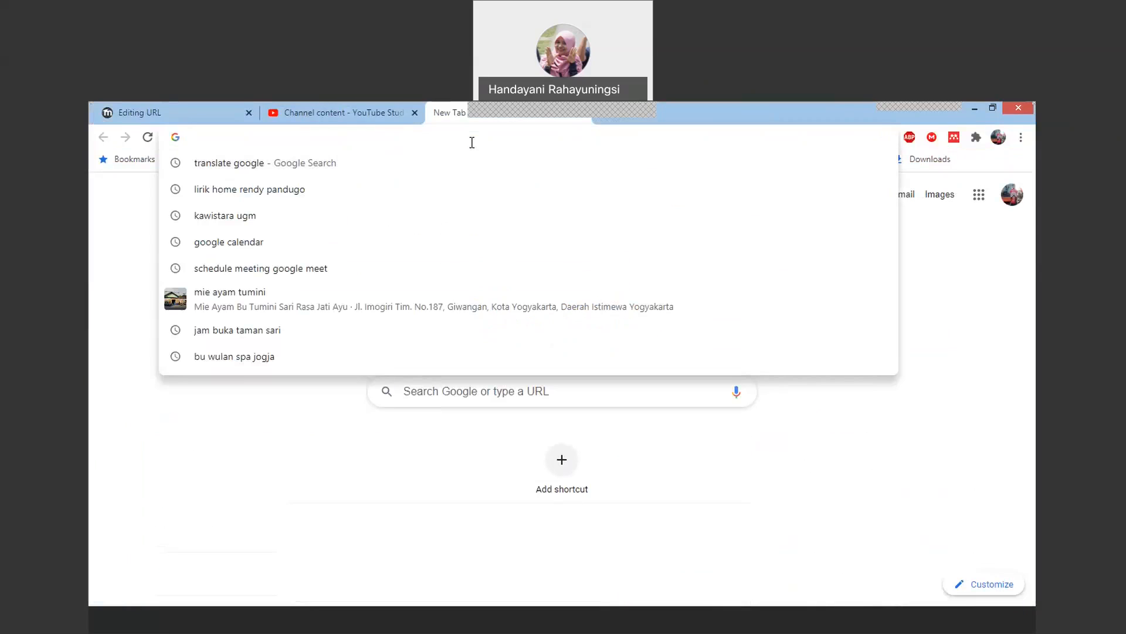
text(MENTI)
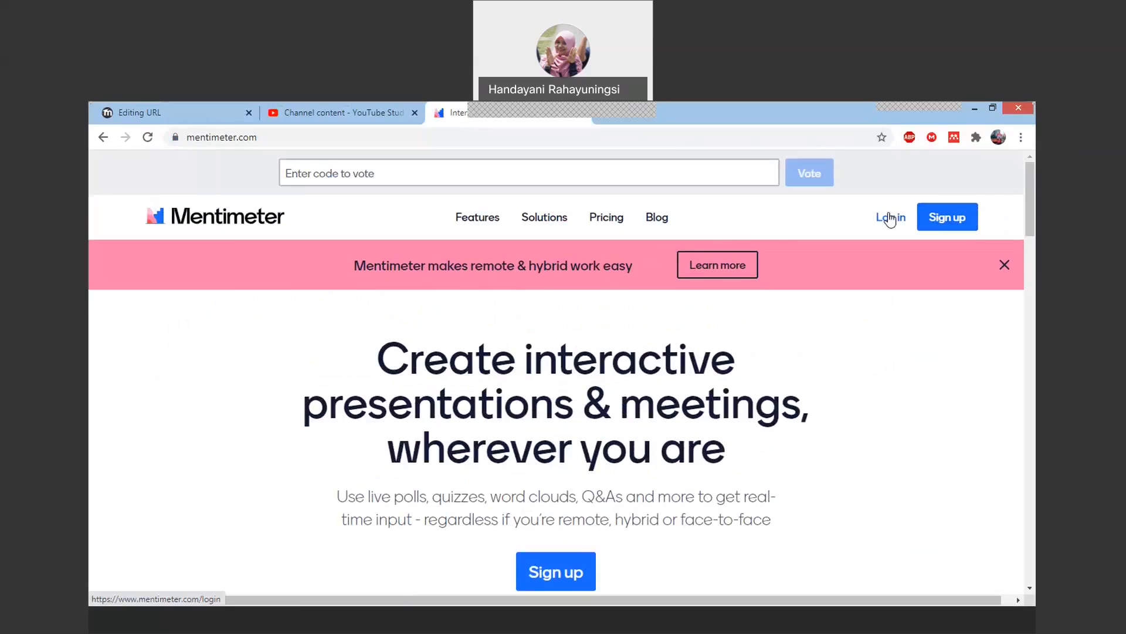
click(890, 218)
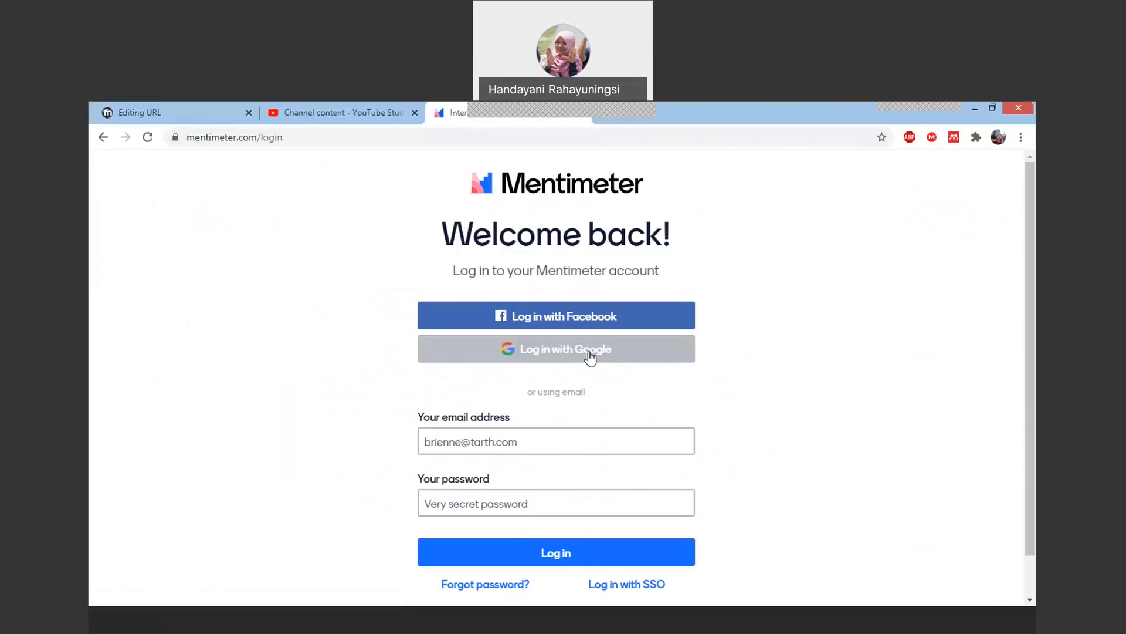
click(590, 352)
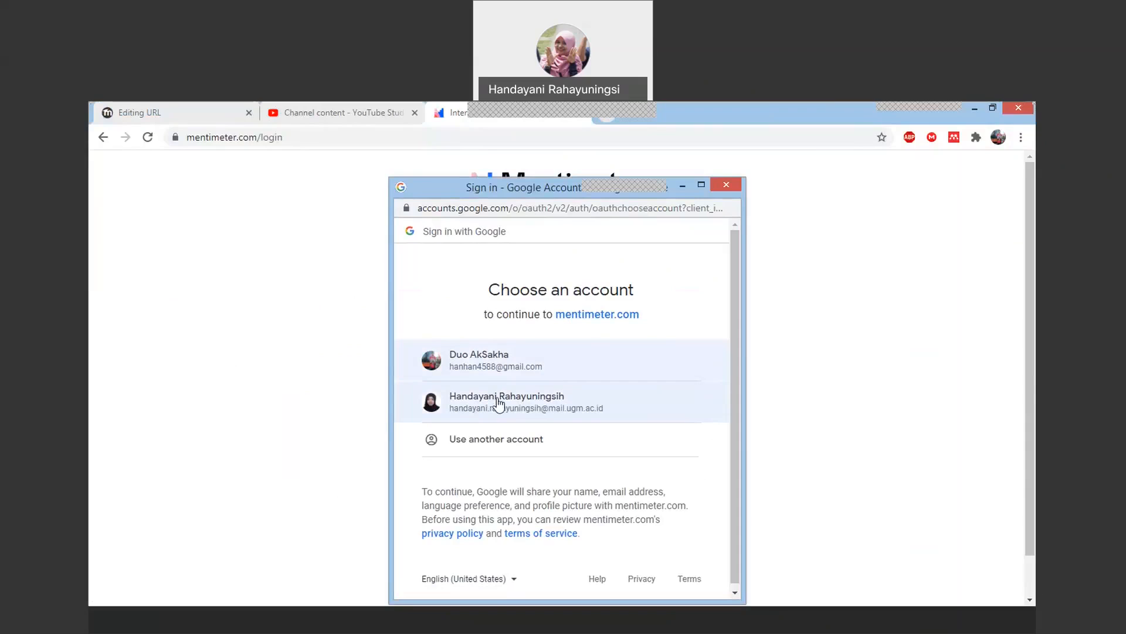
click(492, 402)
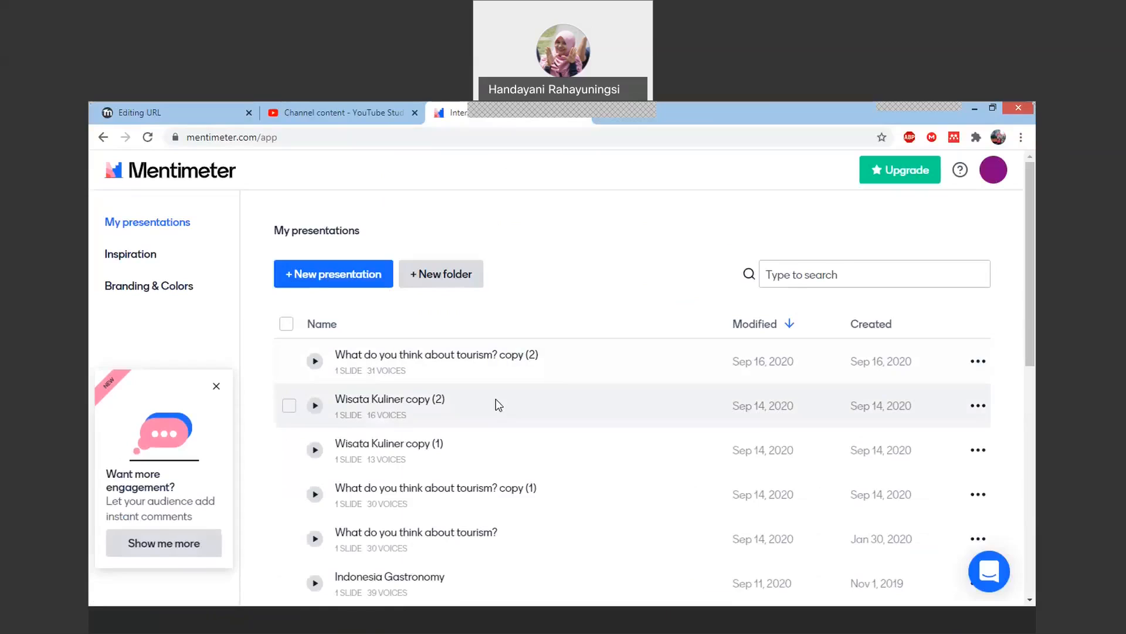
Open the presentation "Wisata Kuliner copy (1)", preview it in presentation mode and return to its editor
scroll(499, 405, down, 1)
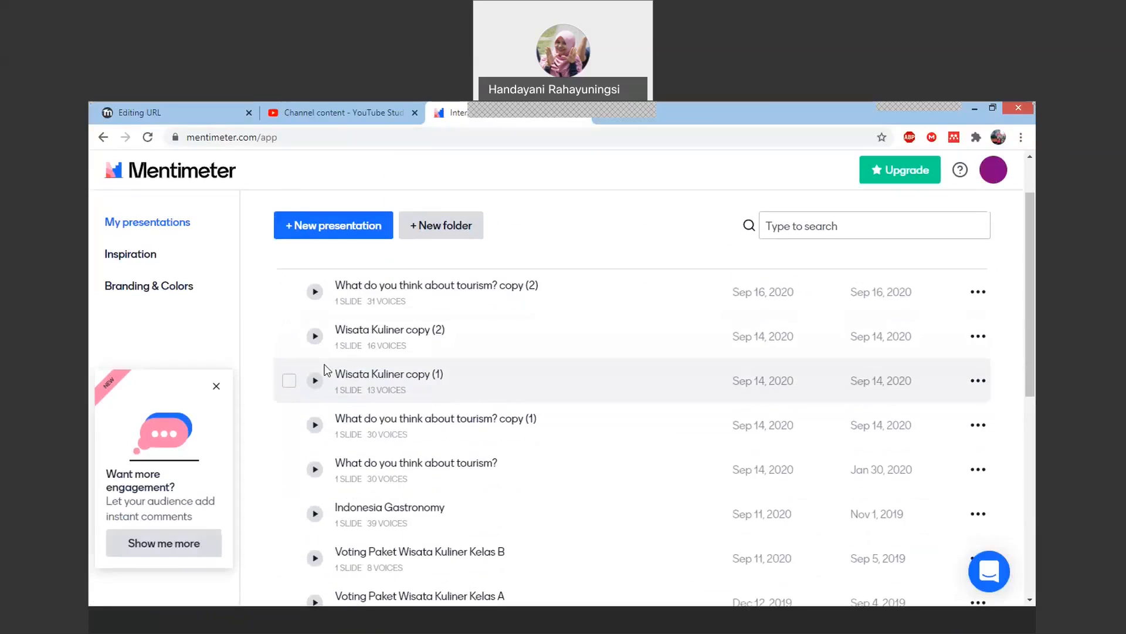
click(387, 376)
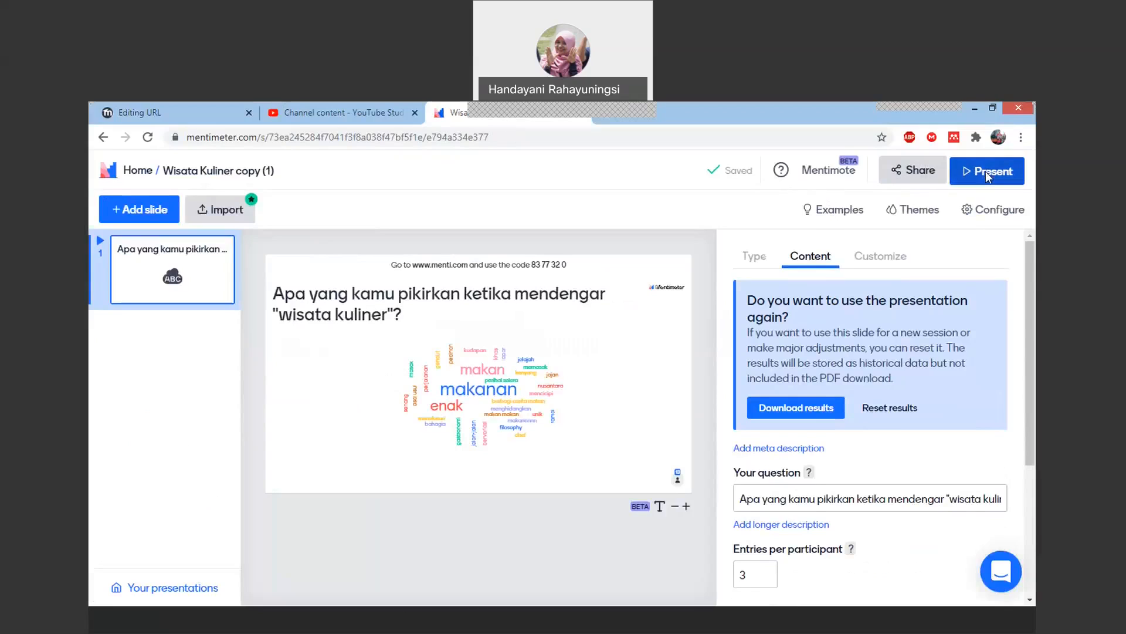
click(987, 171)
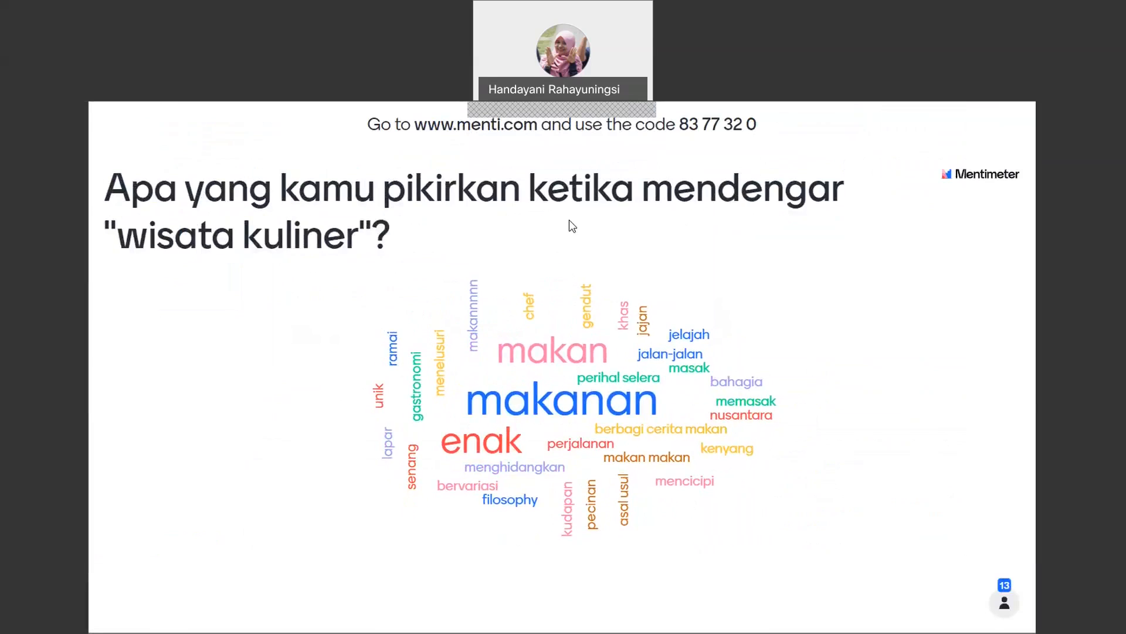
mouse_move(789, 102)
key(Escape)
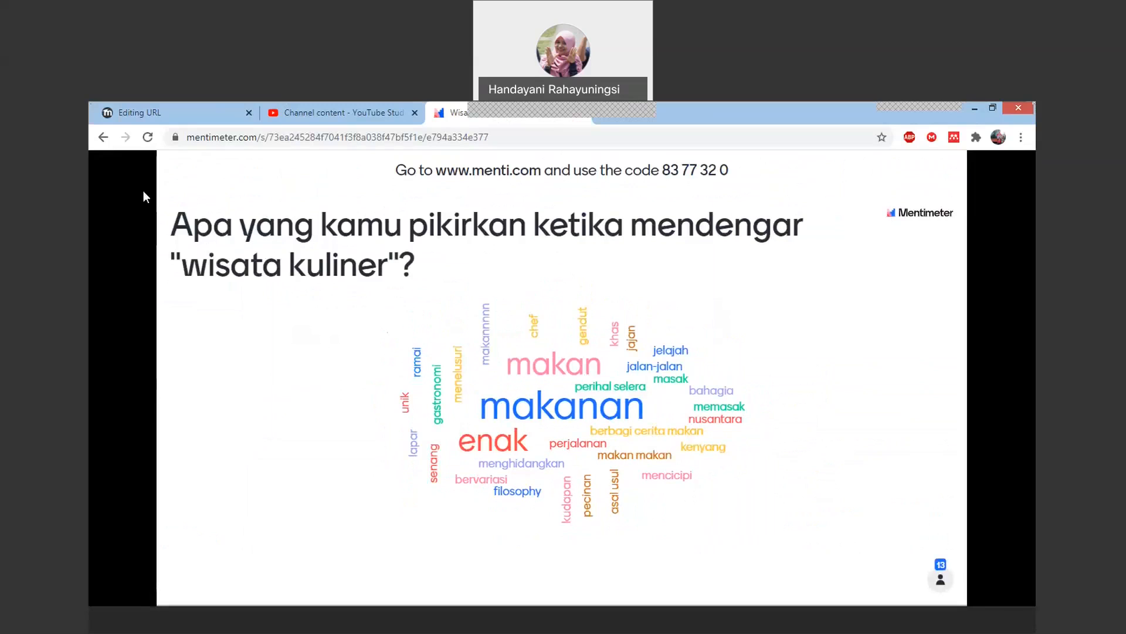
click(106, 143)
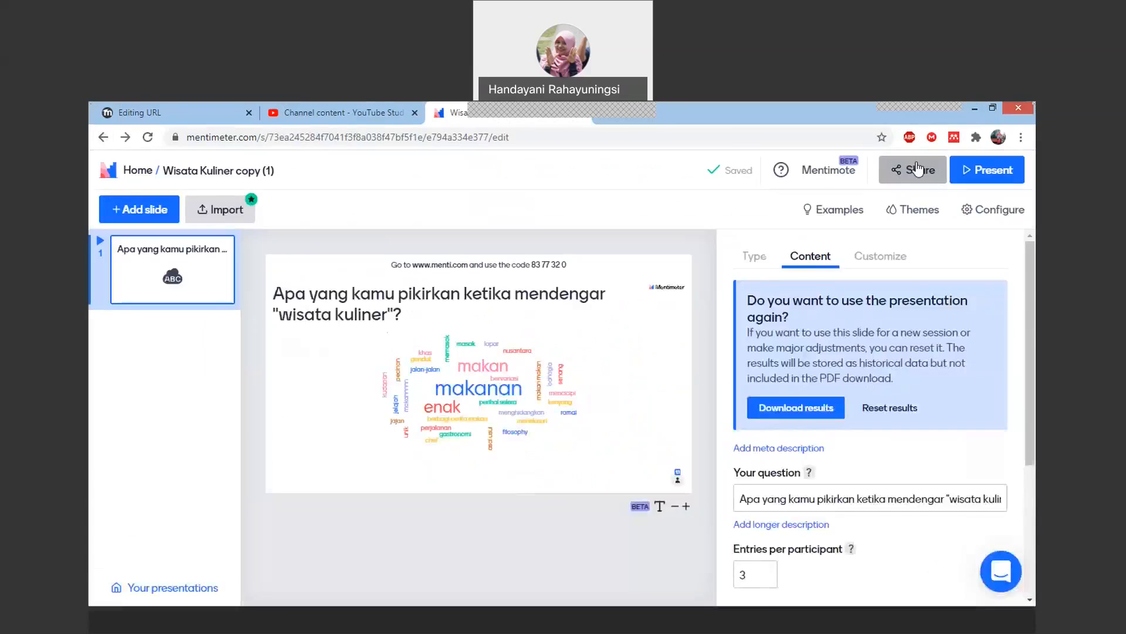
Copy the presentation's voting link and paste it as the External URL of the new URL resource in eLOK
click(926, 169)
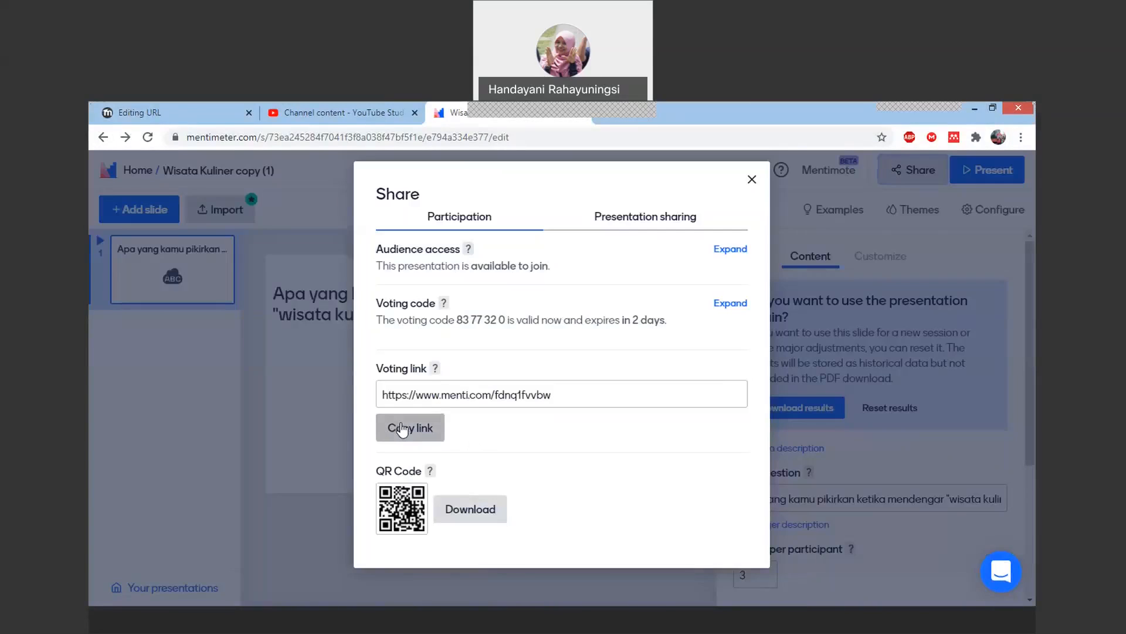
click(402, 430)
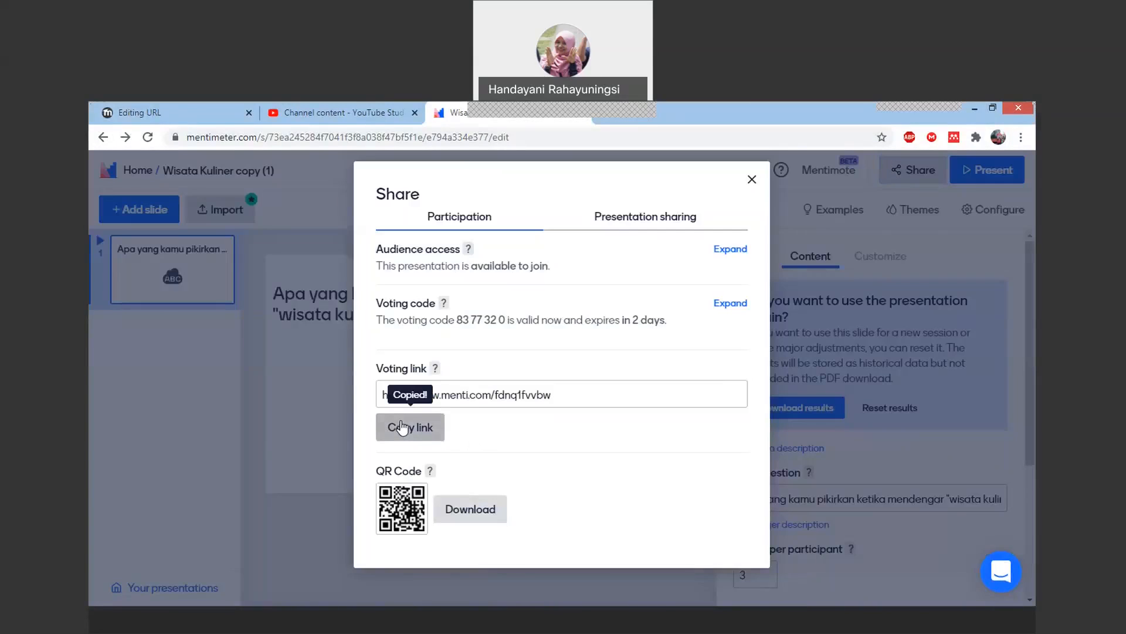
click(163, 113)
scroll(505, 389, down, 2)
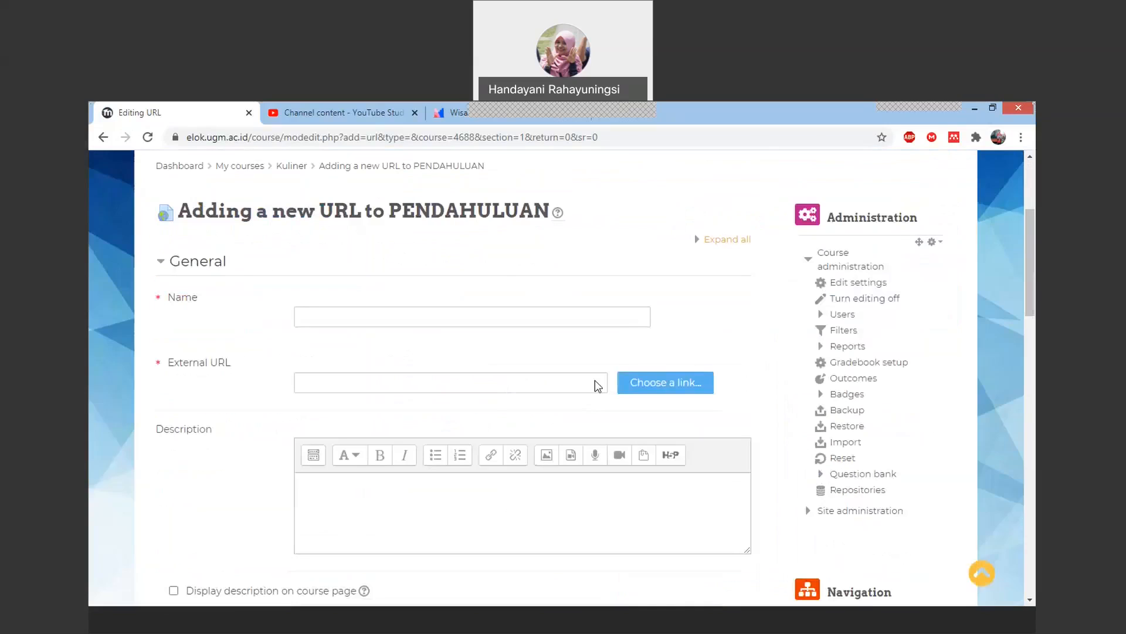
click(537, 379)
key(ctrl+v)
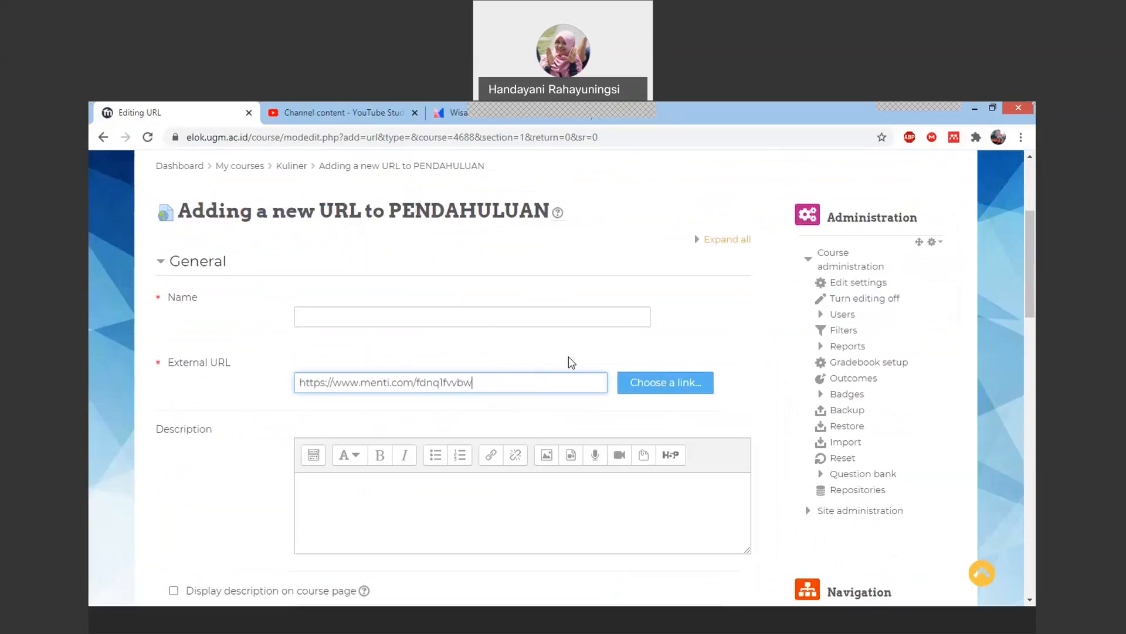
Close the share dialog in Mentimeter and name the eLOK URL resource "What do you think about food tourism?"
click(489, 315)
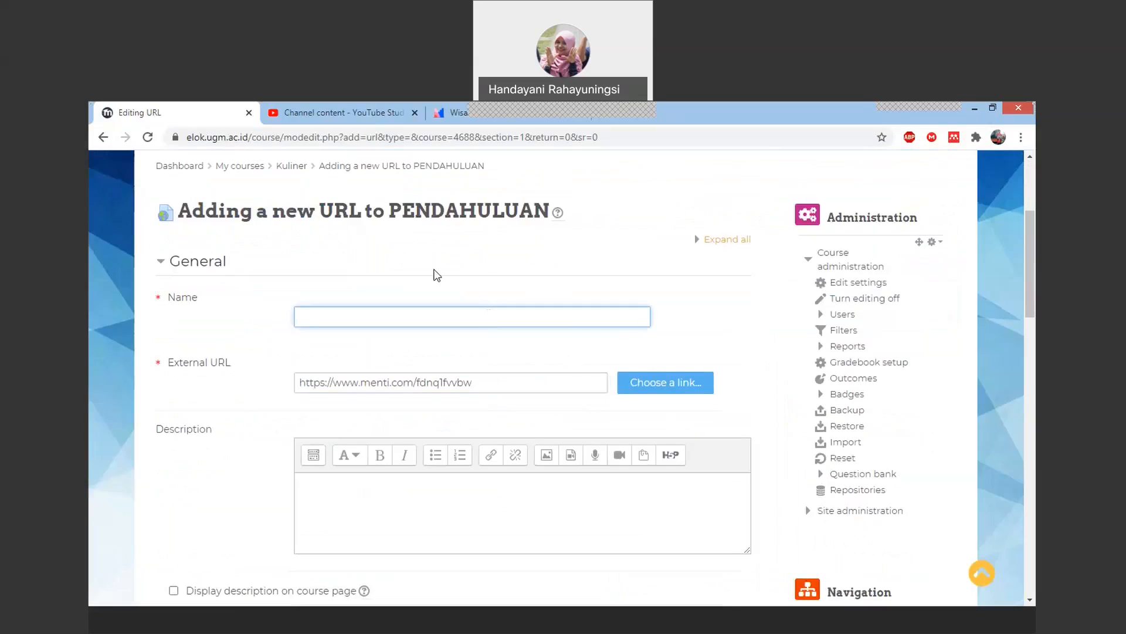
click(449, 114)
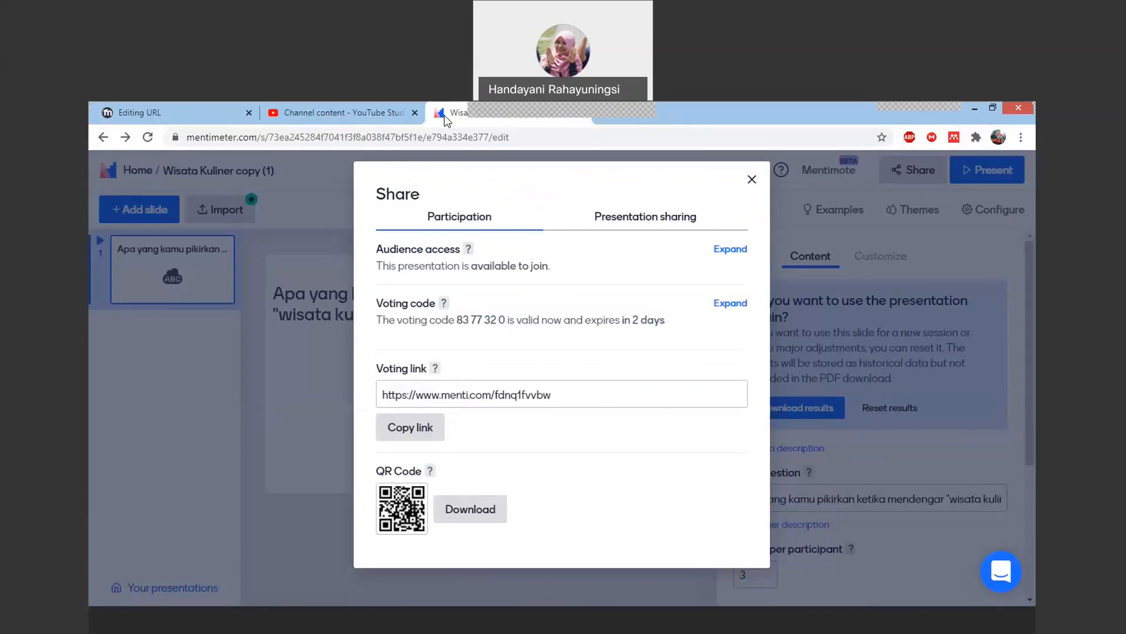
click(752, 182)
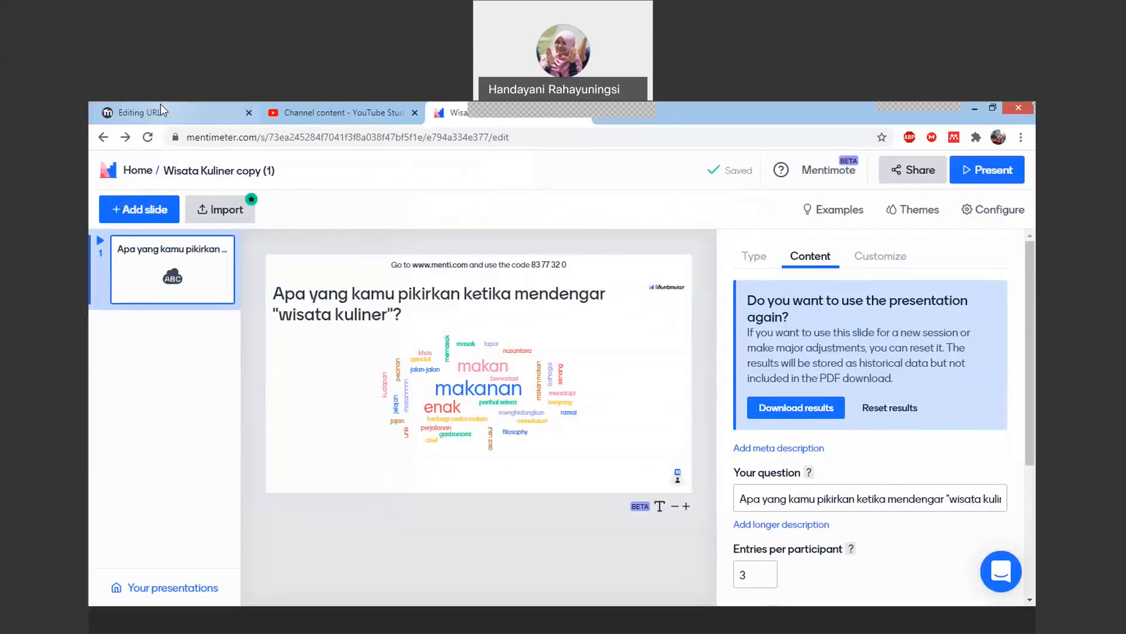
click(160, 109)
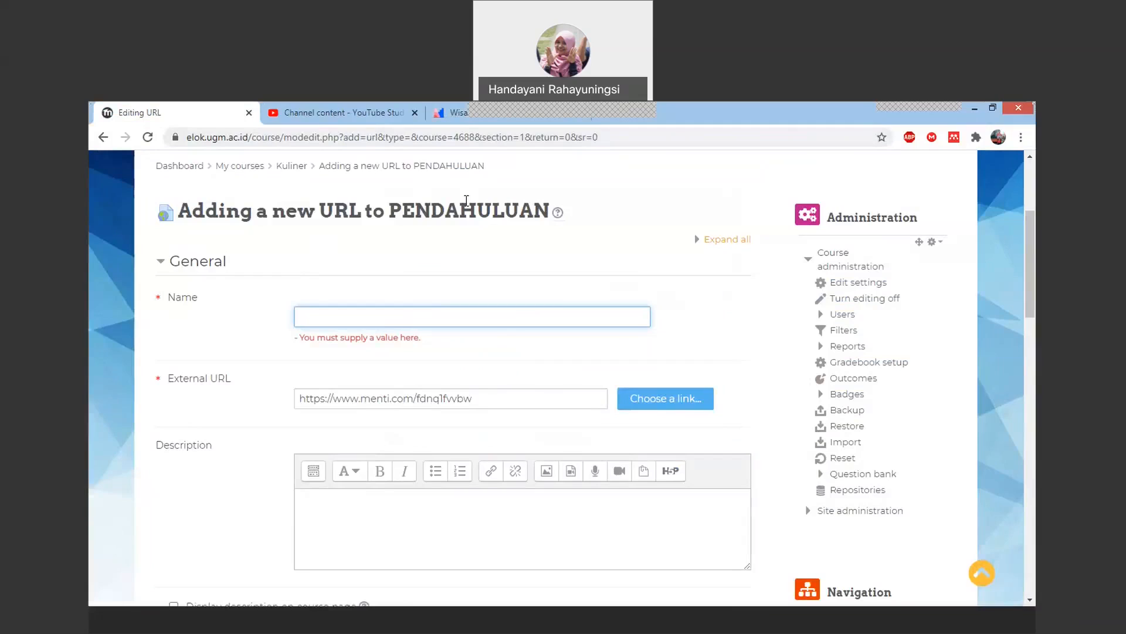
text(What do you think about )
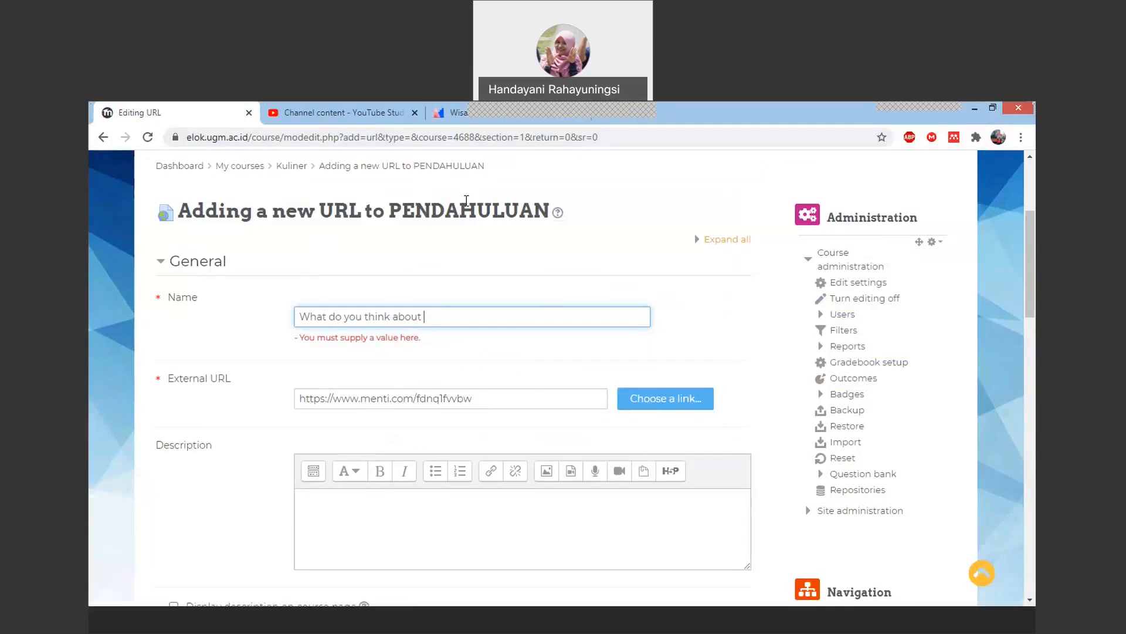
text(food tour)
text(isam)
key(BackSpace)
key(BackSpace)
text(m?)
Save the URL resource to the course and test its link from the PENDAHULUAN section
scroll(513, 350, down, 5)
scroll(512, 345, up, 4)
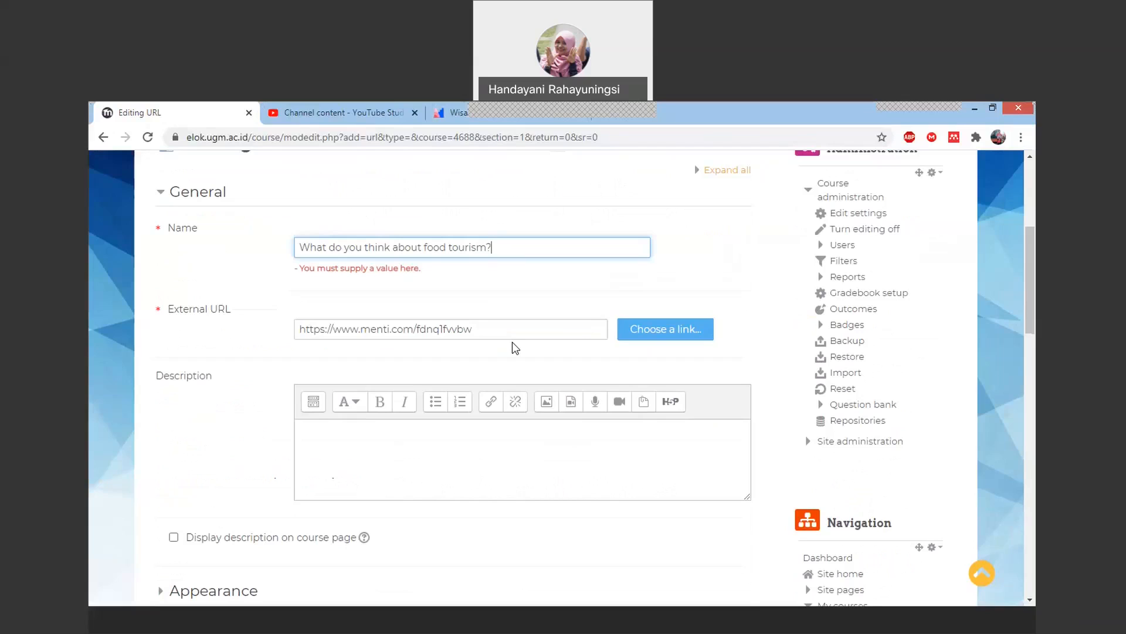
scroll(512, 342, down, 7)
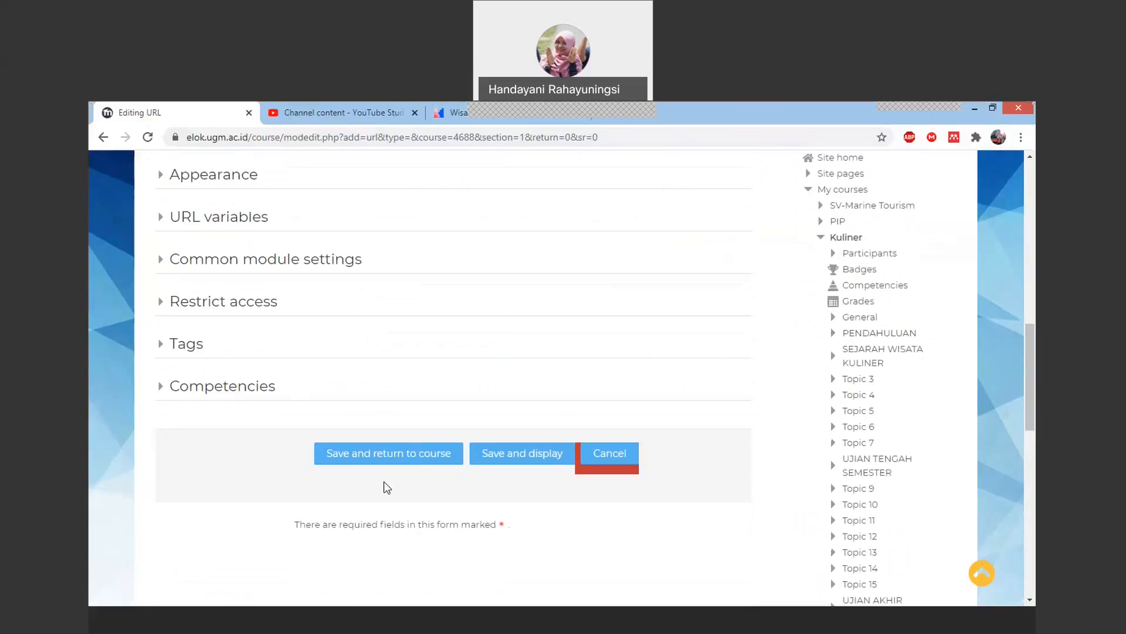
click(410, 460)
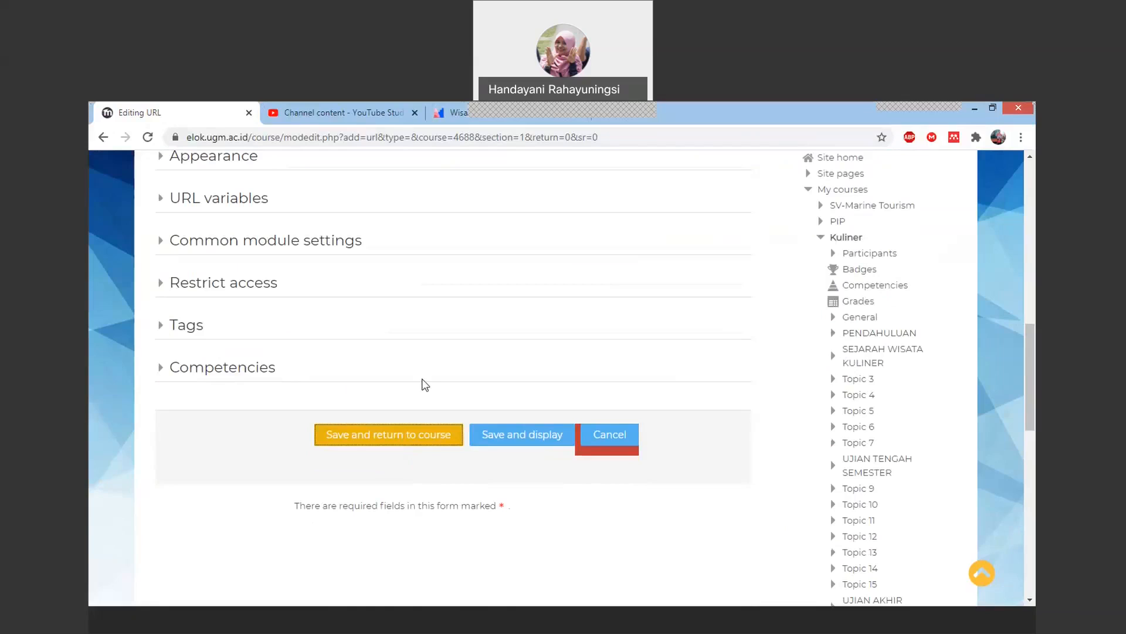
click(410, 439)
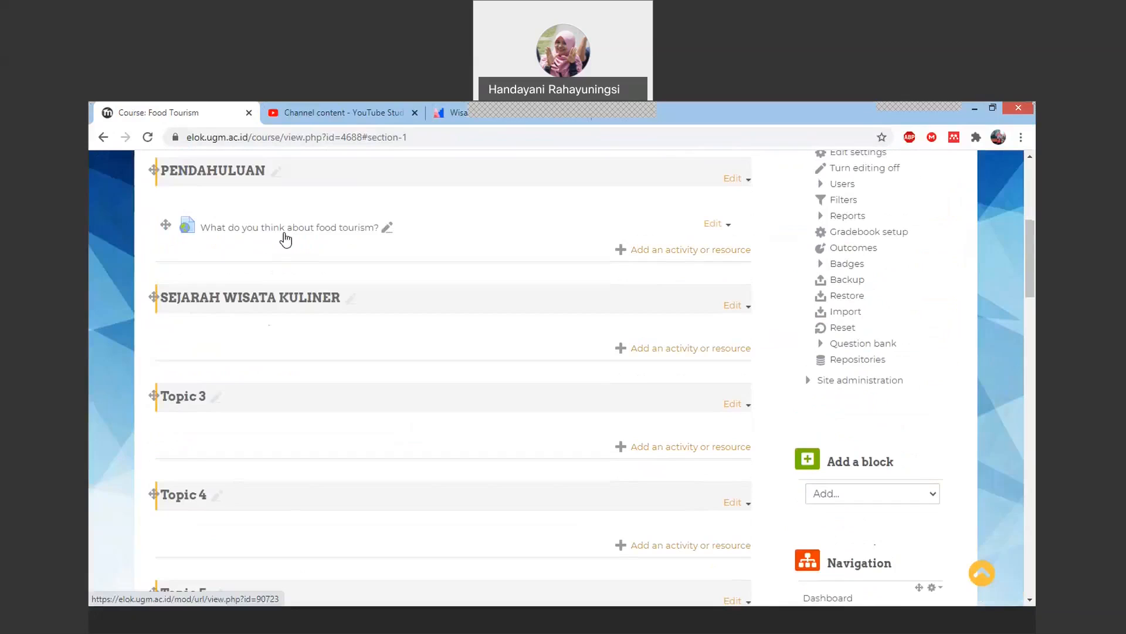
click(287, 235)
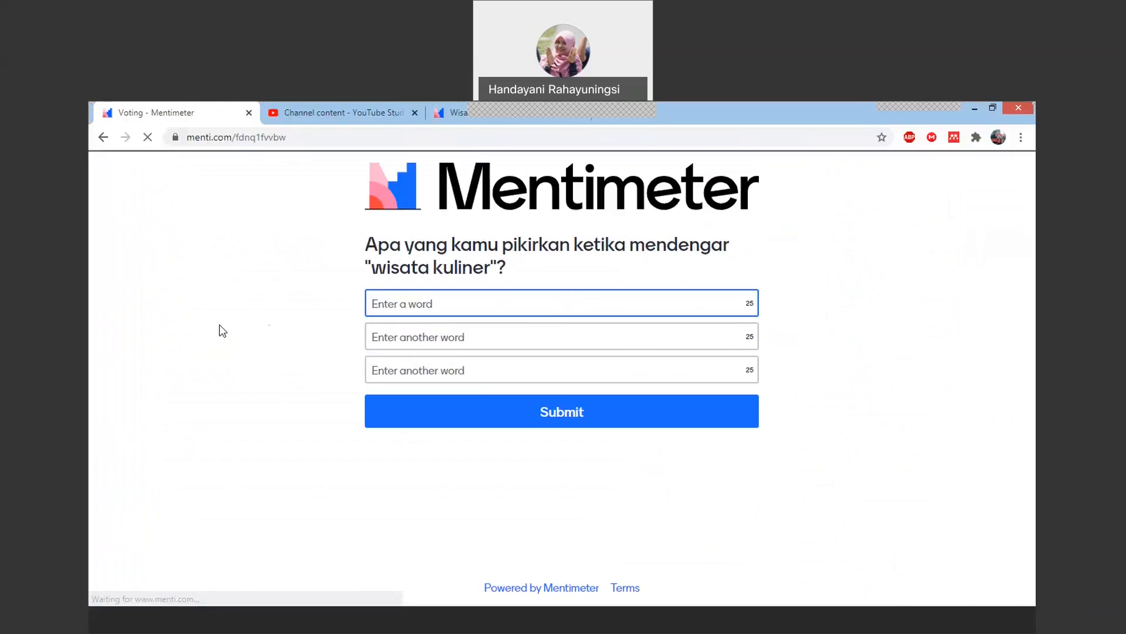
click(104, 138)
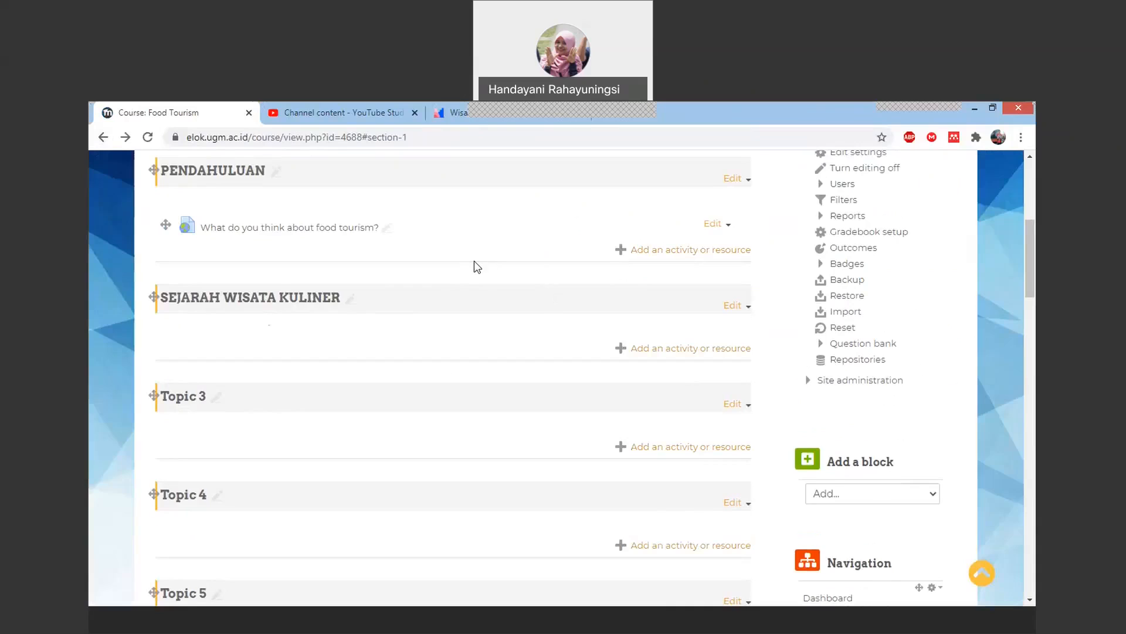
Add a File resource to the PENDAHULUAN section
scroll(474, 261, up, 2)
scroll(474, 261, up, 1)
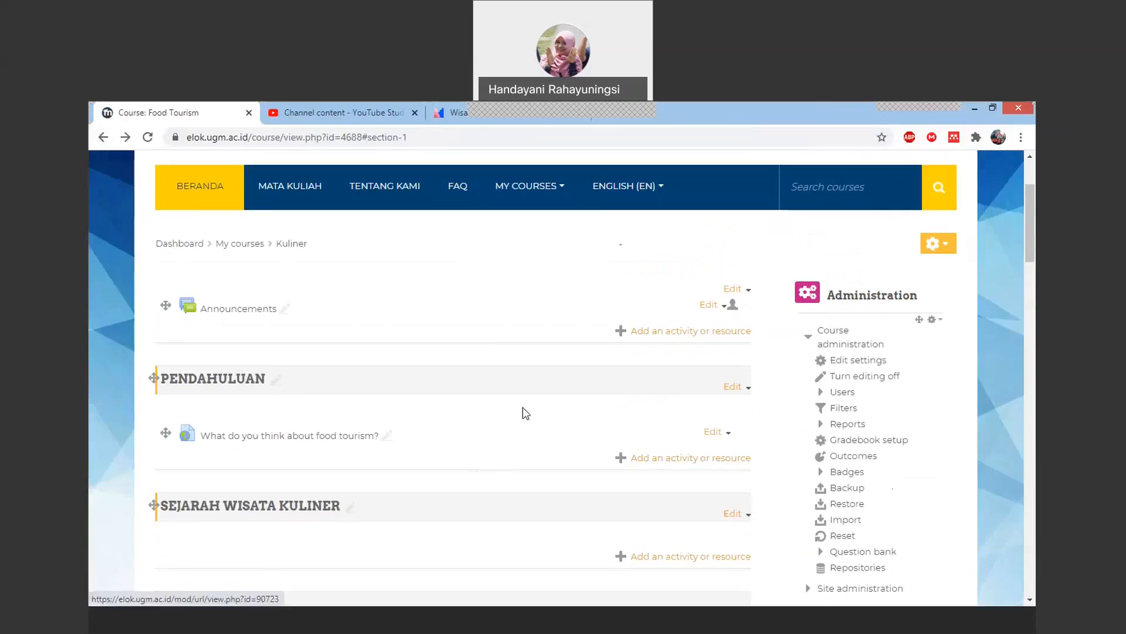
click(672, 464)
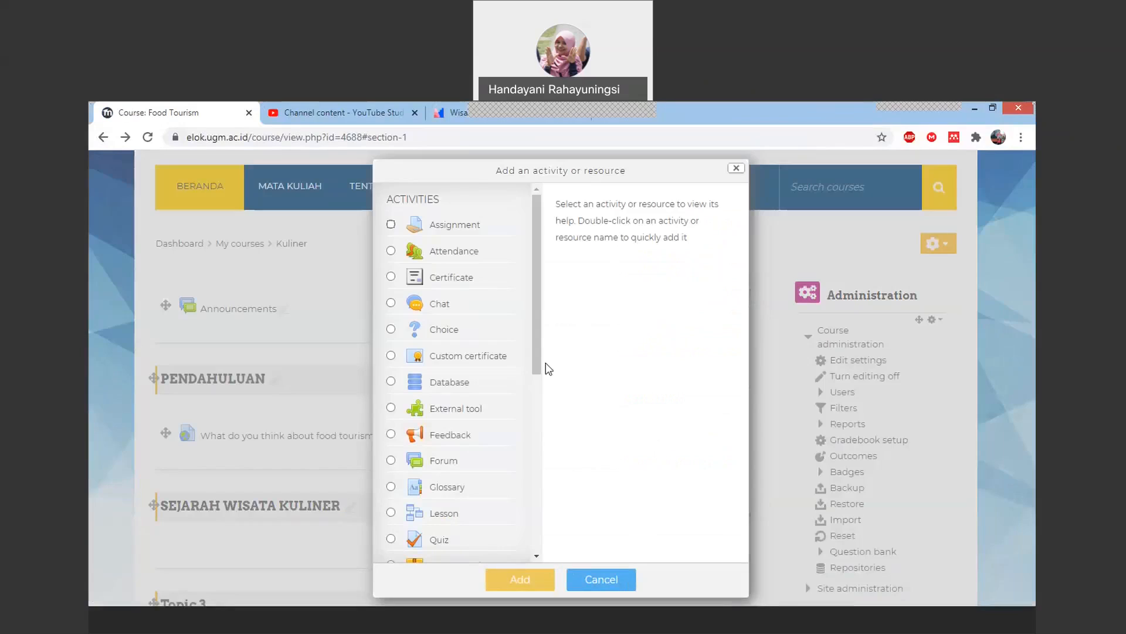
drag(532, 343, 544, 515)
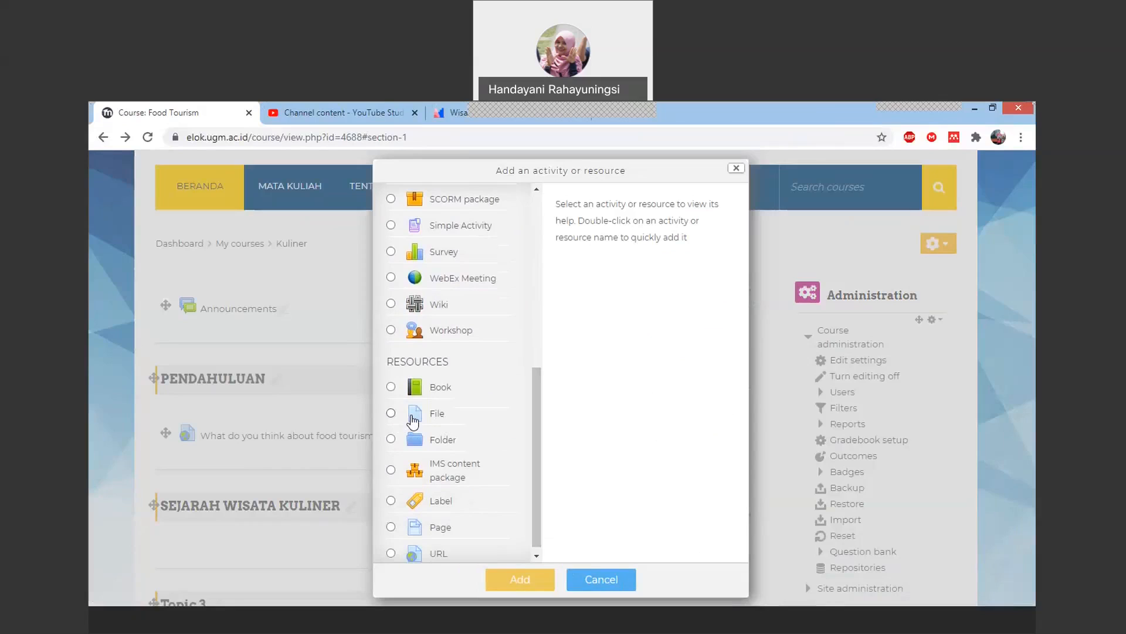
click(454, 425)
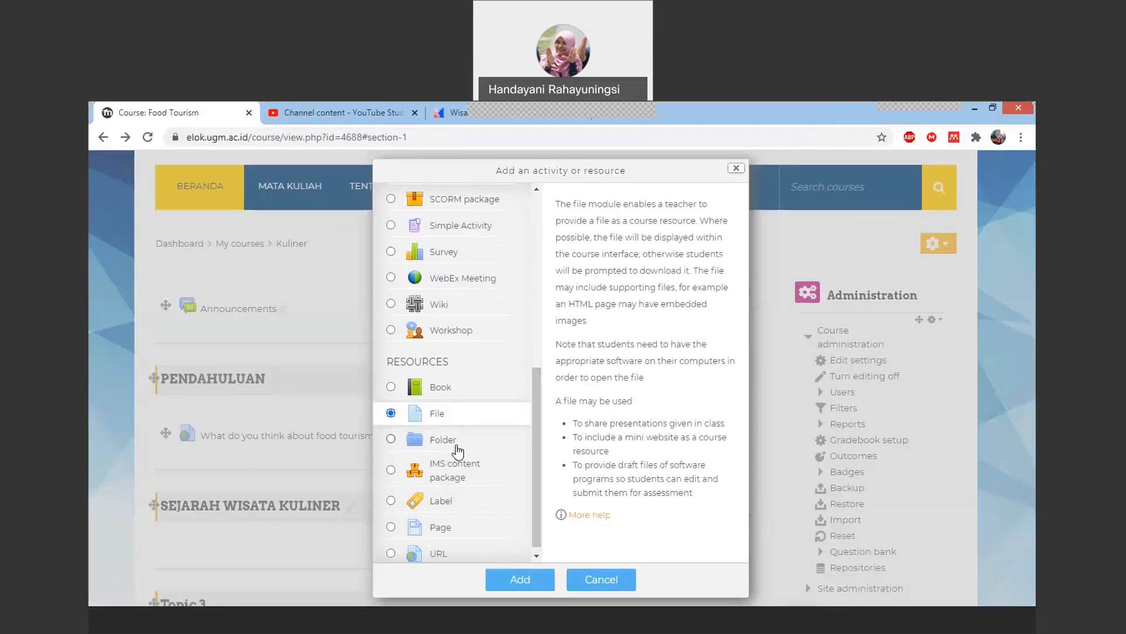
click(531, 580)
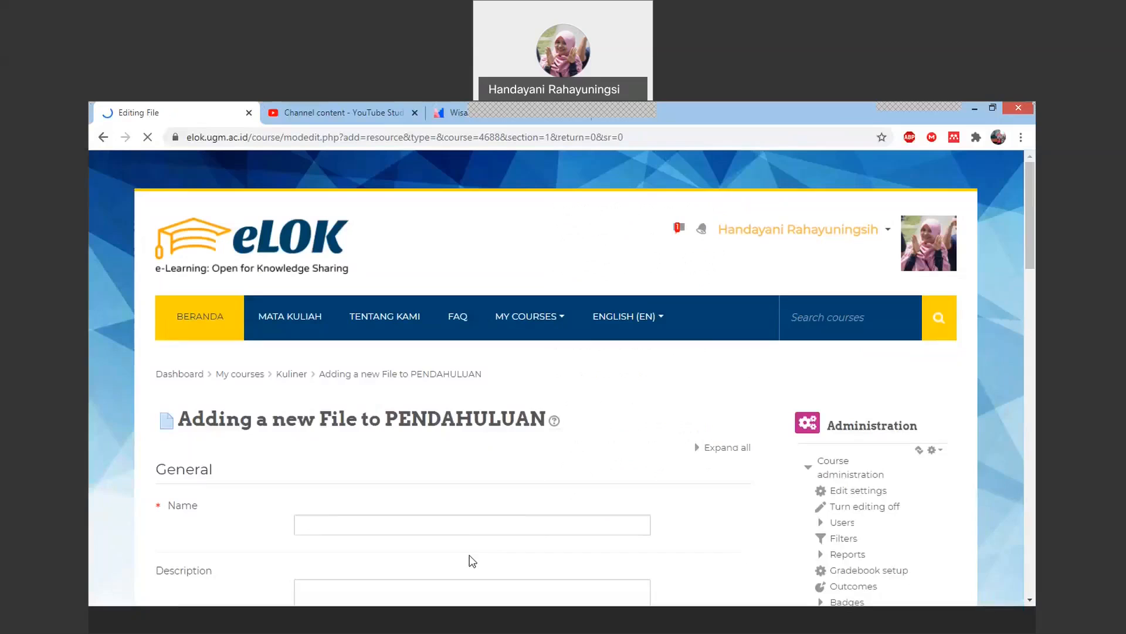
Name the new File resource "Referensi Wisata Kuliner Bagian Pendahuluan"
click(464, 528)
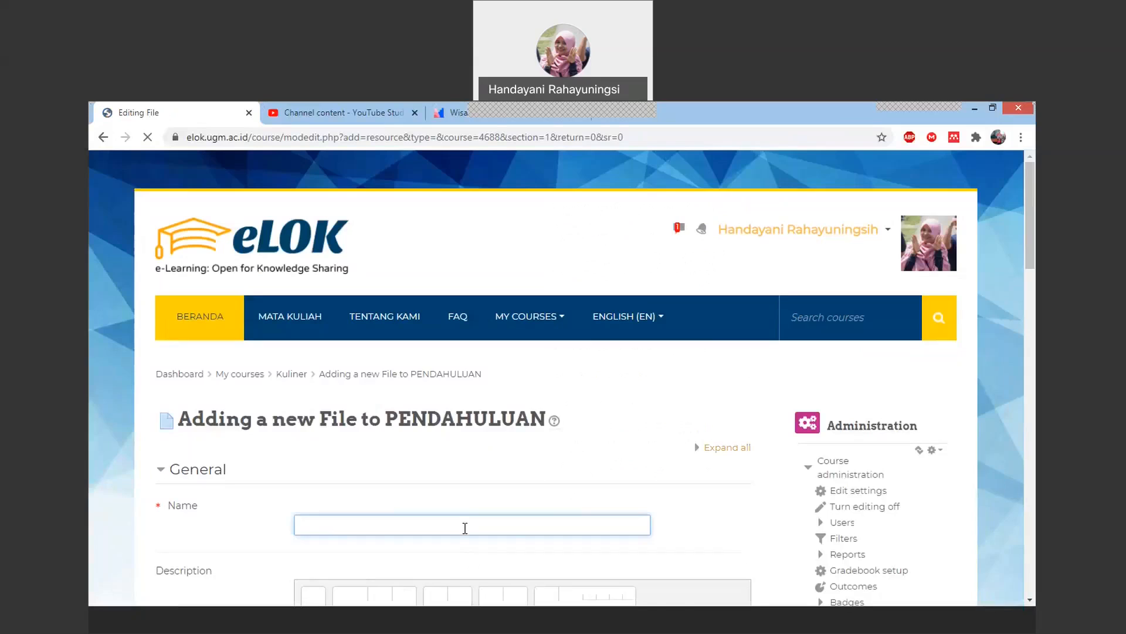
text(Referensi W)
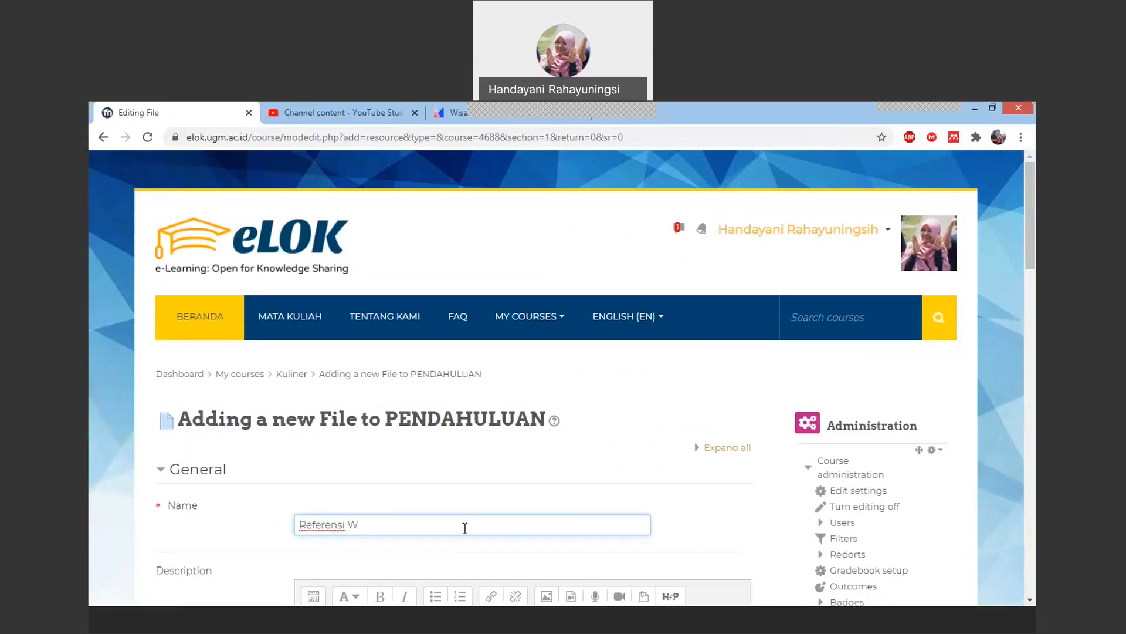
text(isata Kuliner Bagian Pendahuluan)
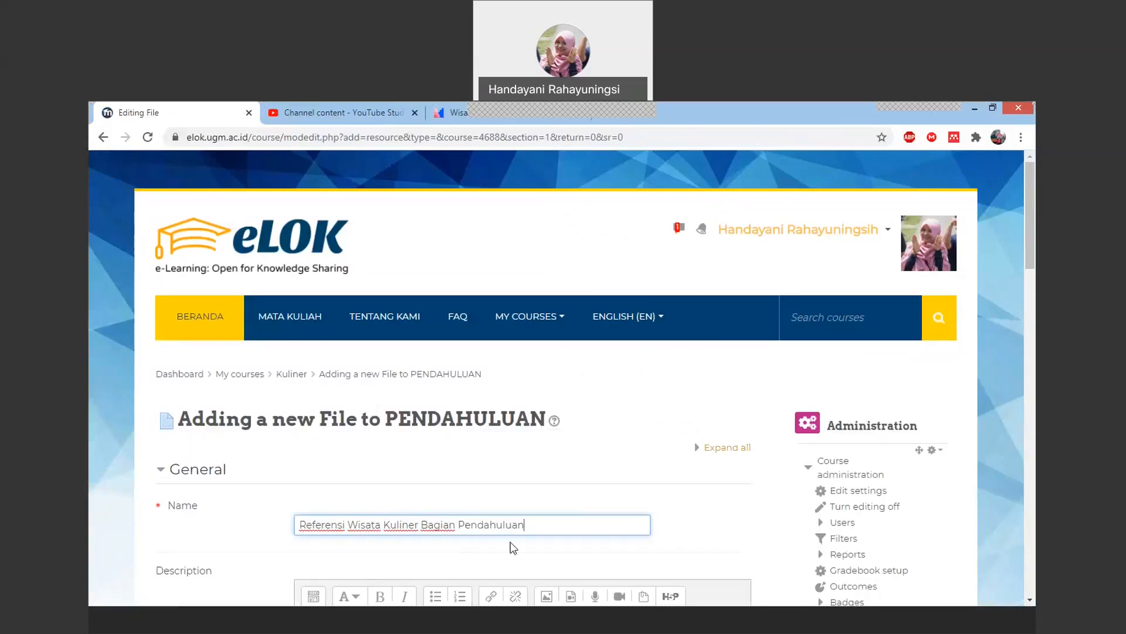
scroll(513, 547, down, 1)
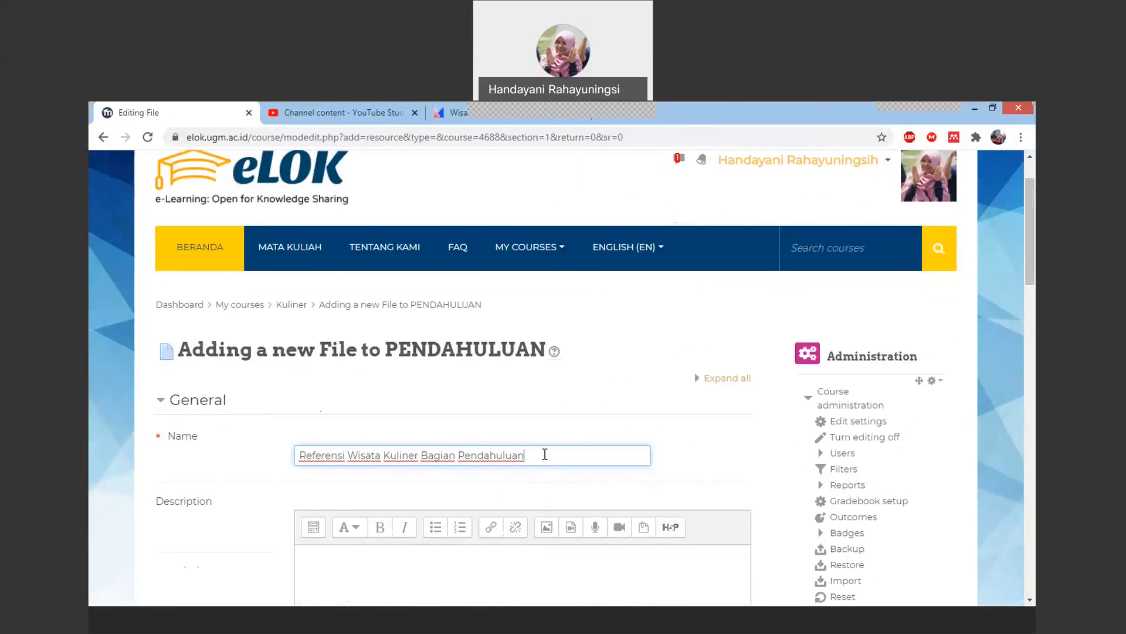
Enable displaying the description on the course page for the new File resource
scroll(516, 457, down, 3)
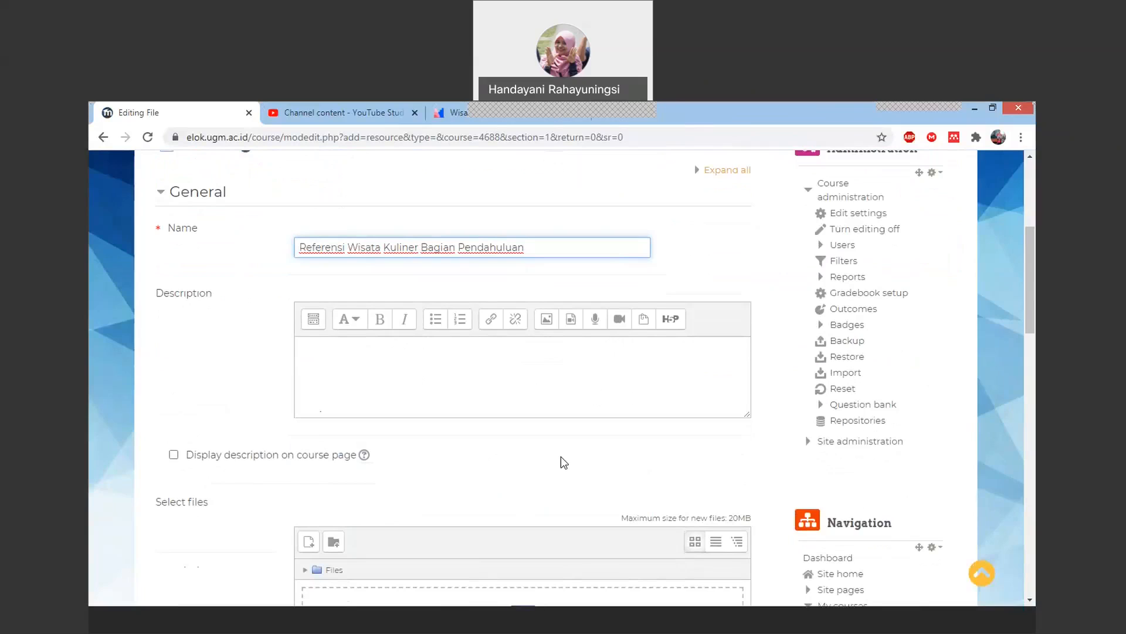
scroll(524, 455, down, 4)
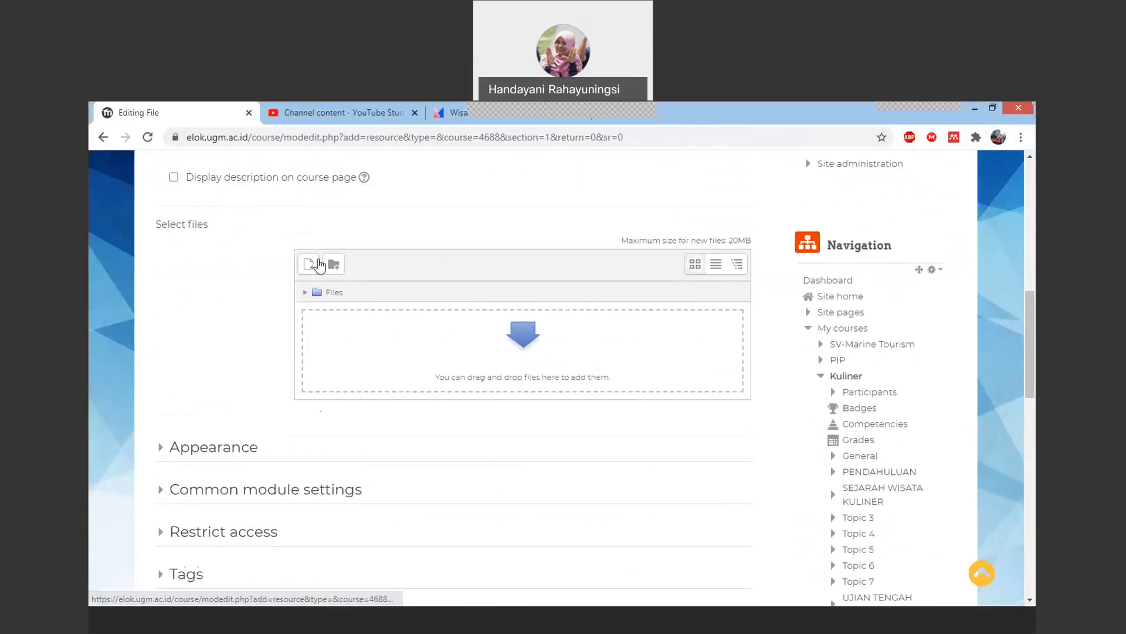
scroll(424, 210, up, 3)
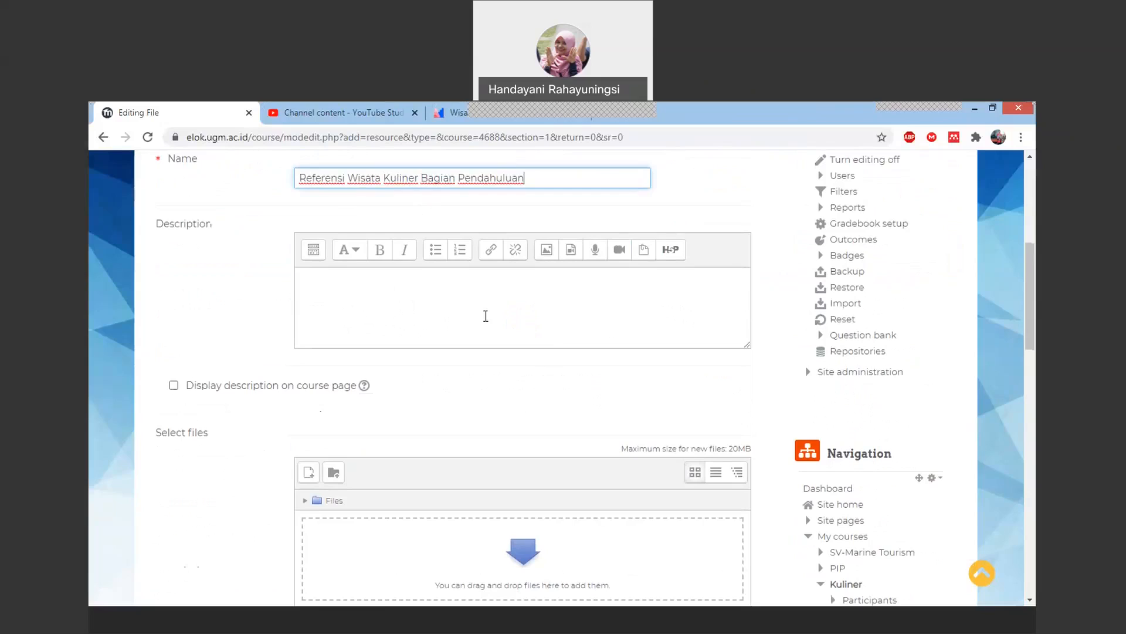
click(173, 385)
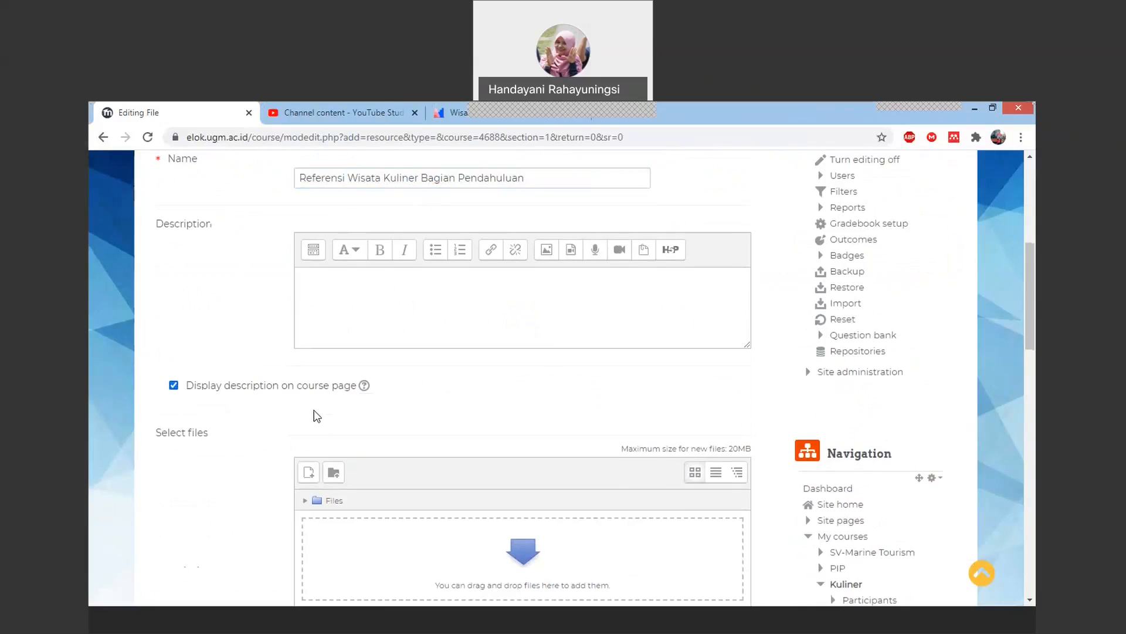
Start a file upload for the resource and browse to the Ph.D folder inside the personal data folder on Data (E:)
scroll(456, 386, down, 4)
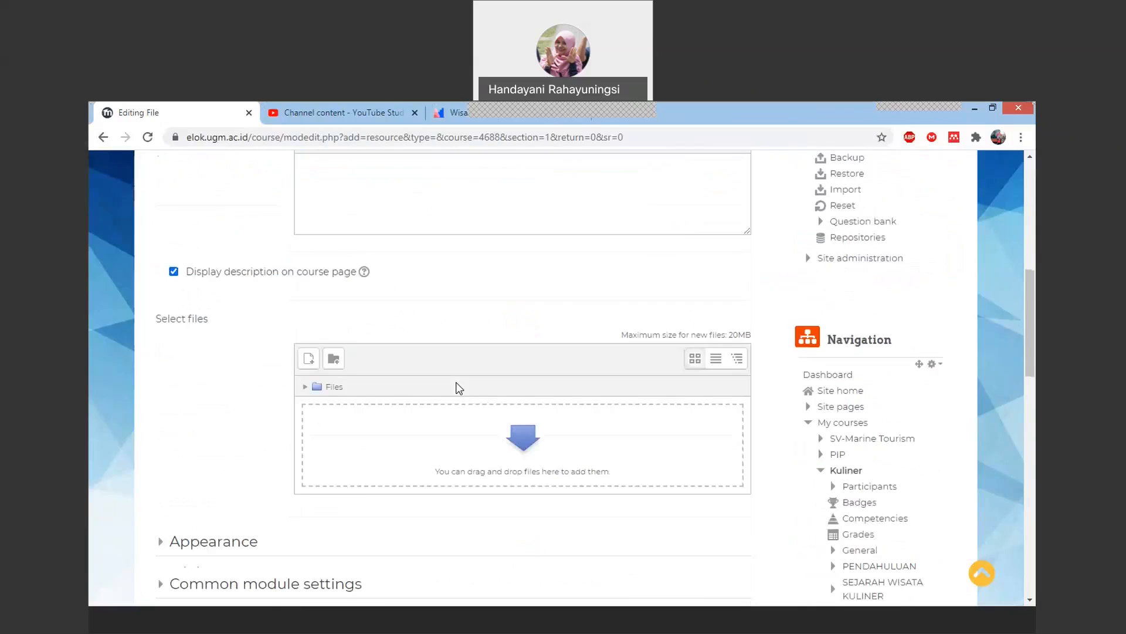
scroll(431, 378, up, 1)
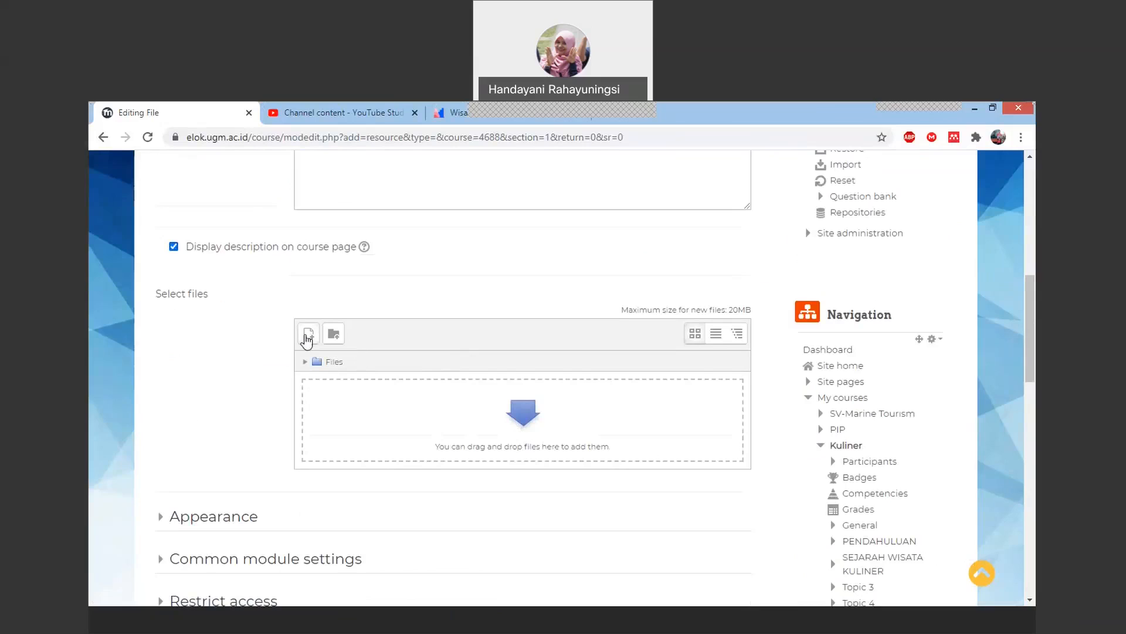
click(308, 334)
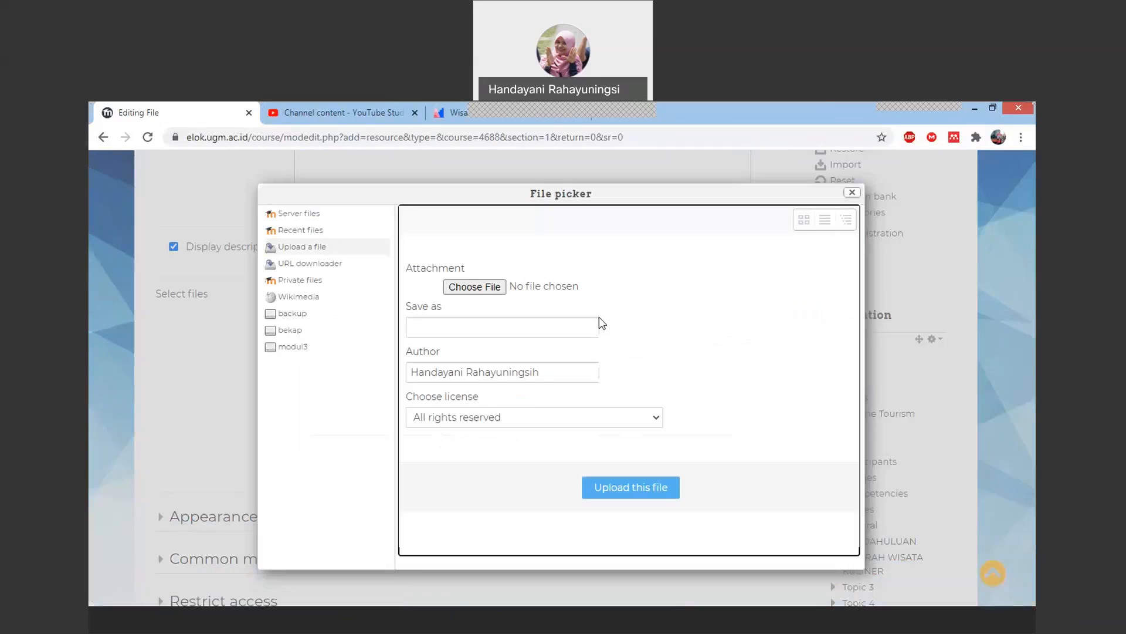
click(495, 291)
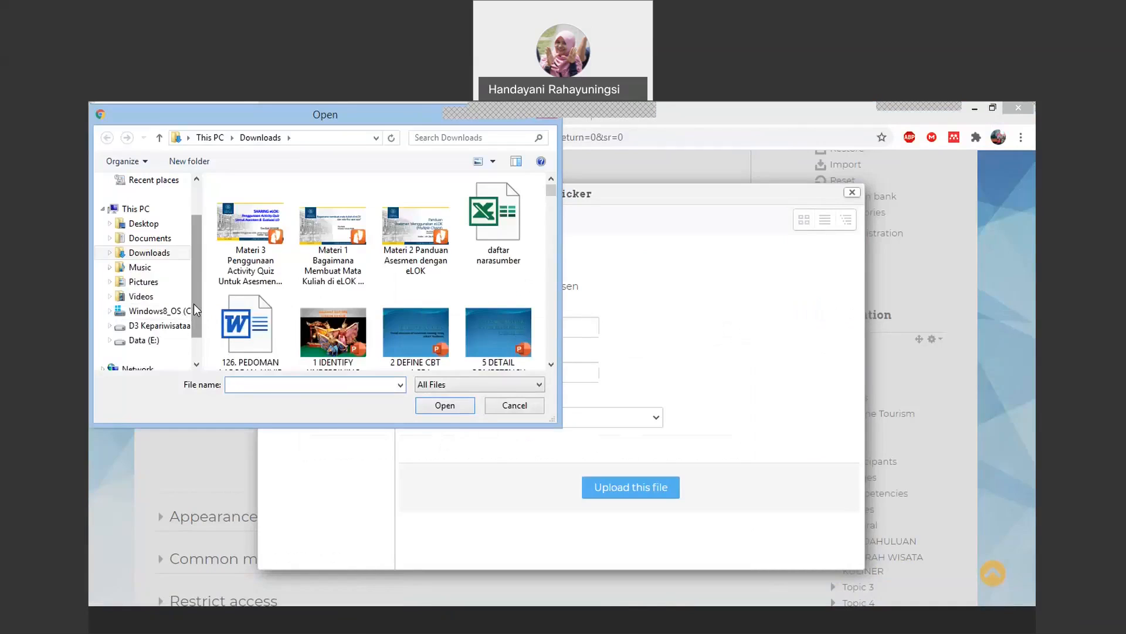
drag(196, 305, 197, 325)
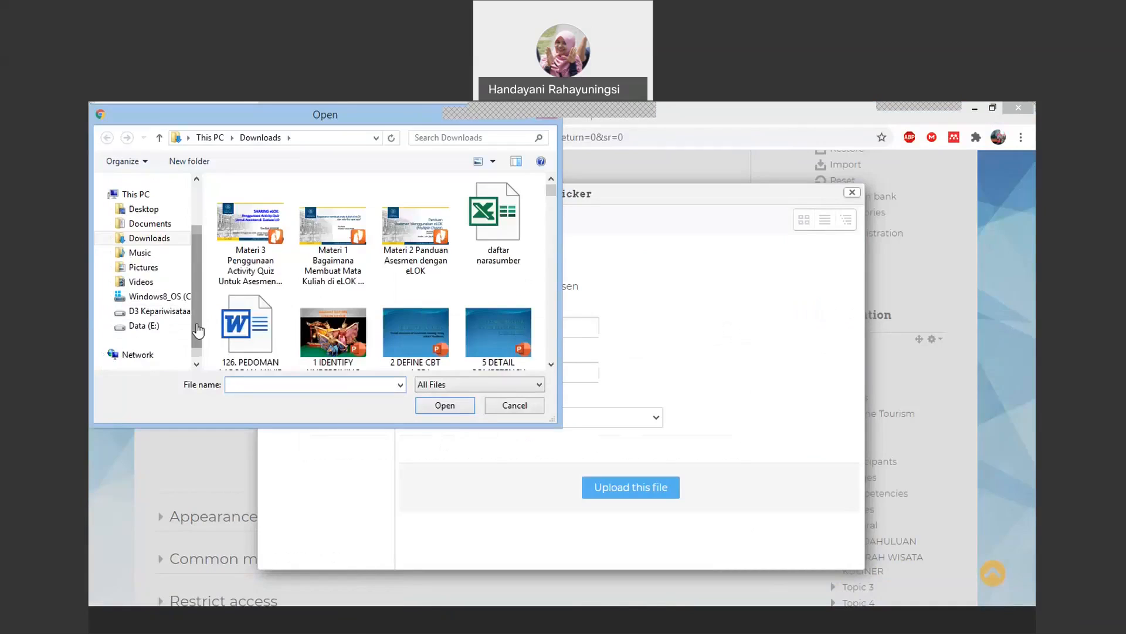
click(147, 326)
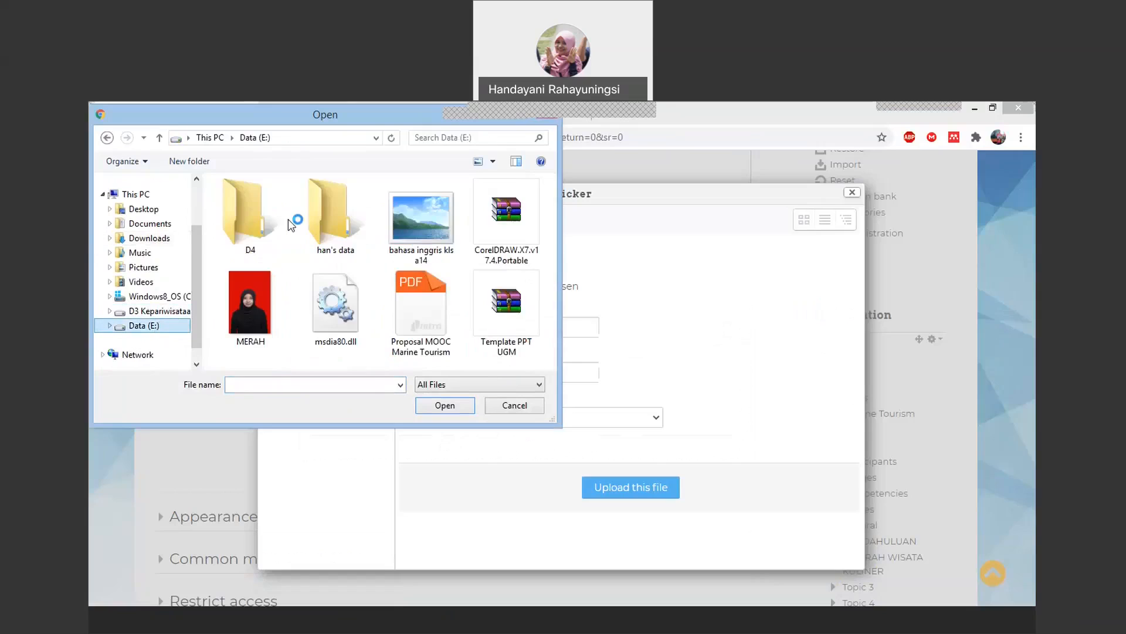
double_click(343, 231)
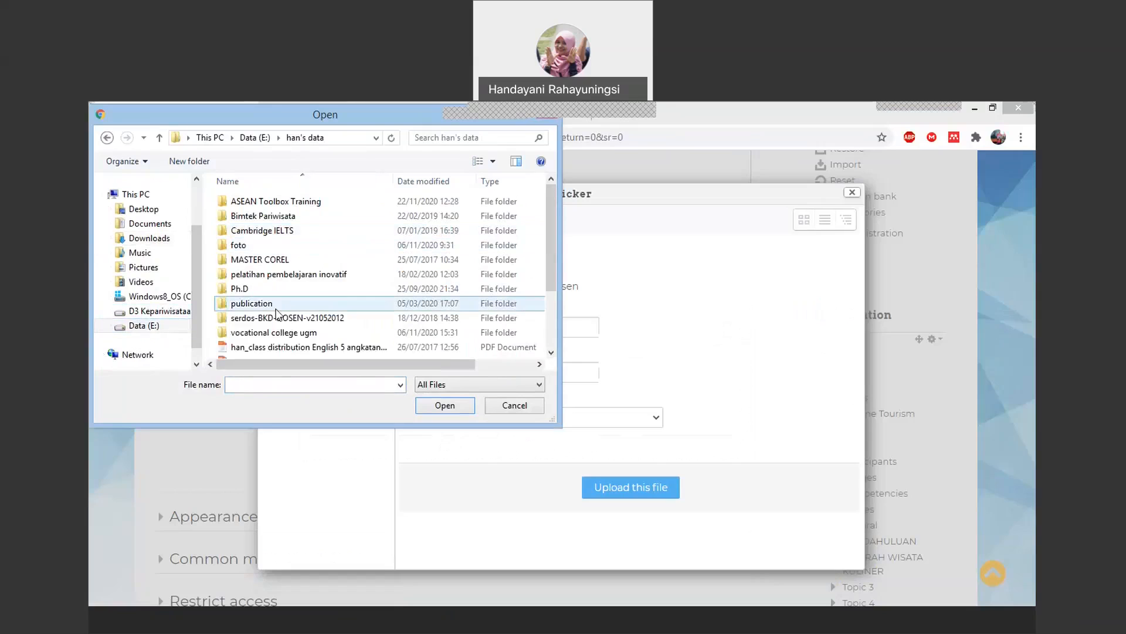
double_click(253, 289)
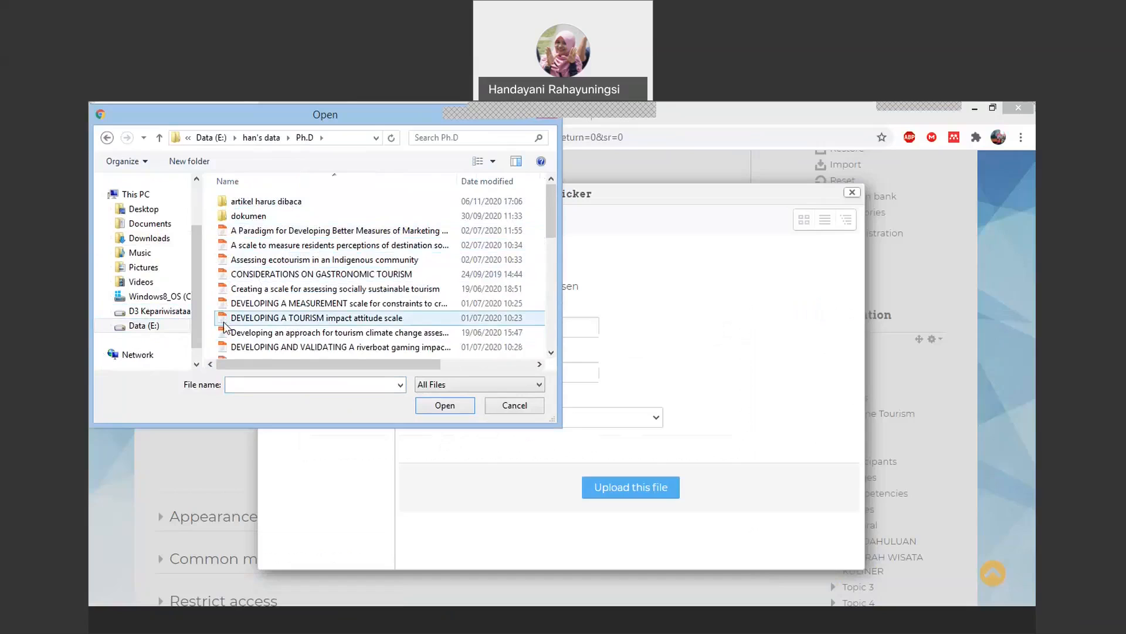
Upload the PDF "Developing Culinary Tourism The Role of Food as a Cultural" to the File resource
scroll(224, 323, down, 2)
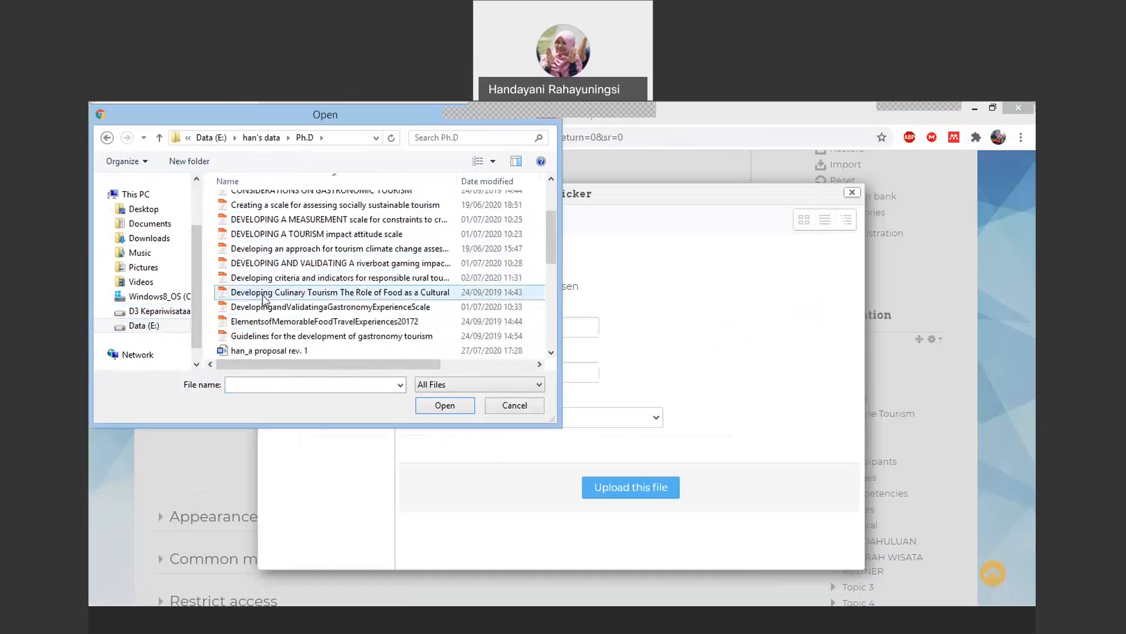
click(220, 291)
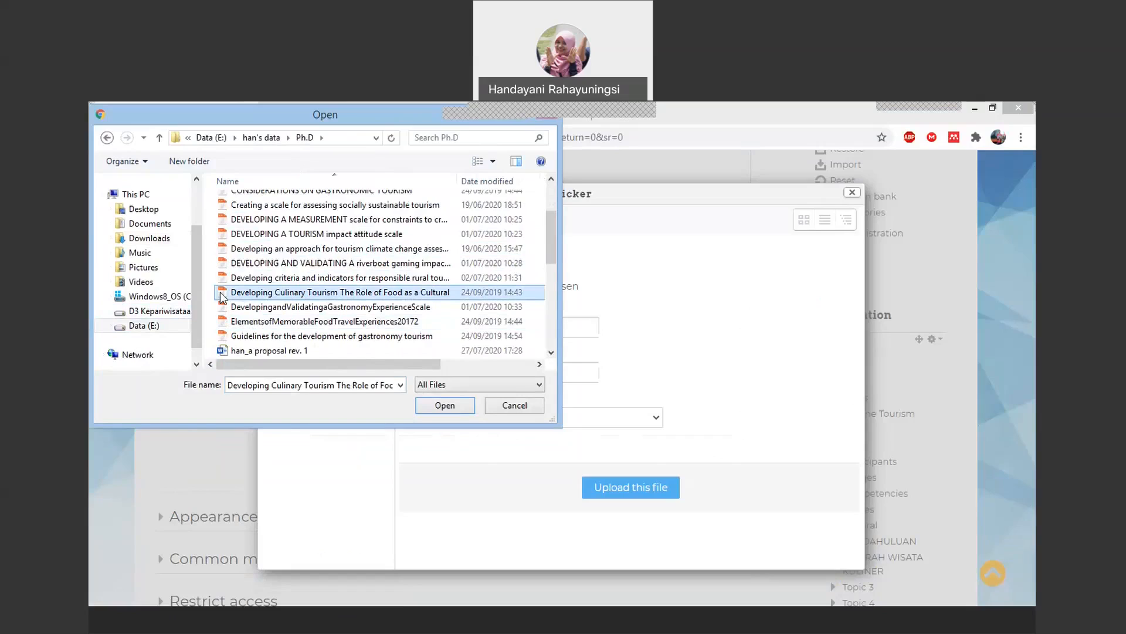
click(235, 327)
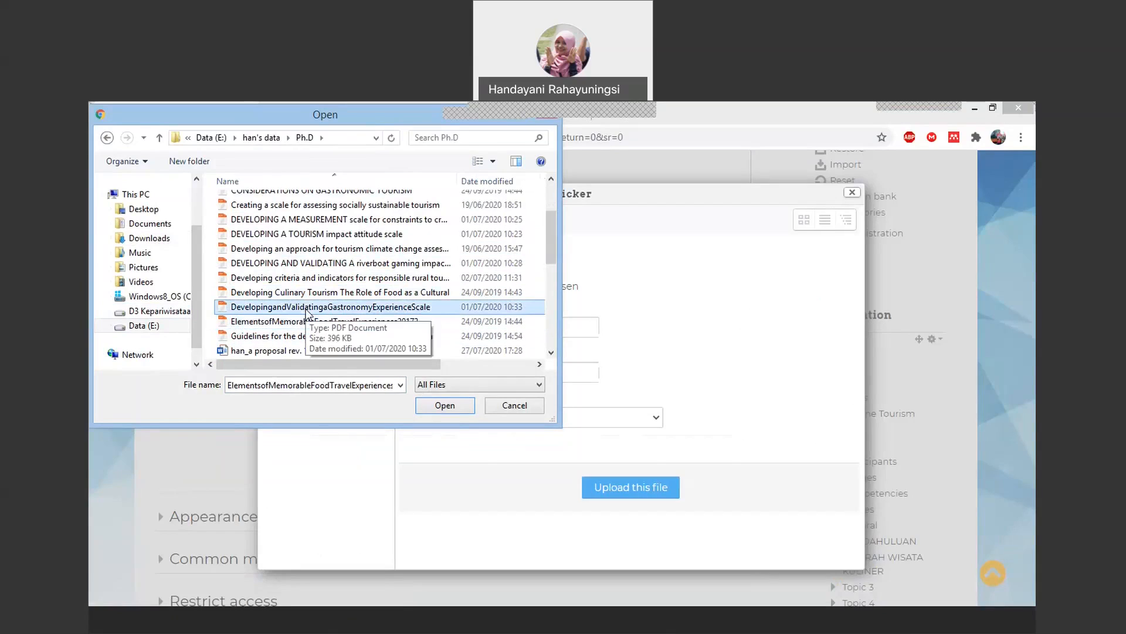
key(Up)
key(Up)
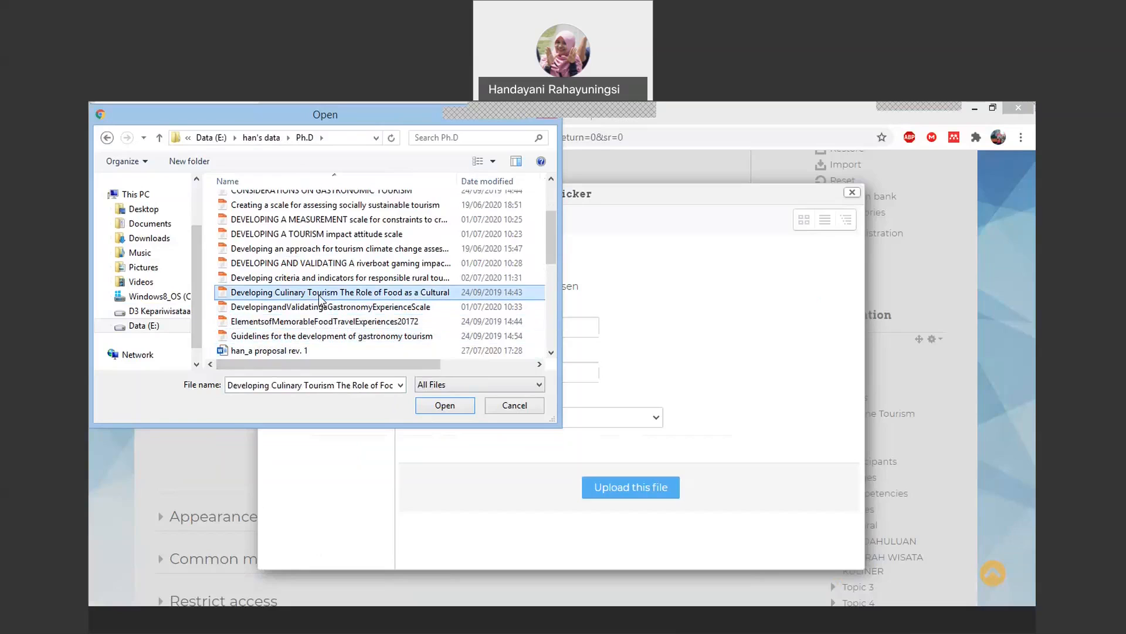
click(458, 411)
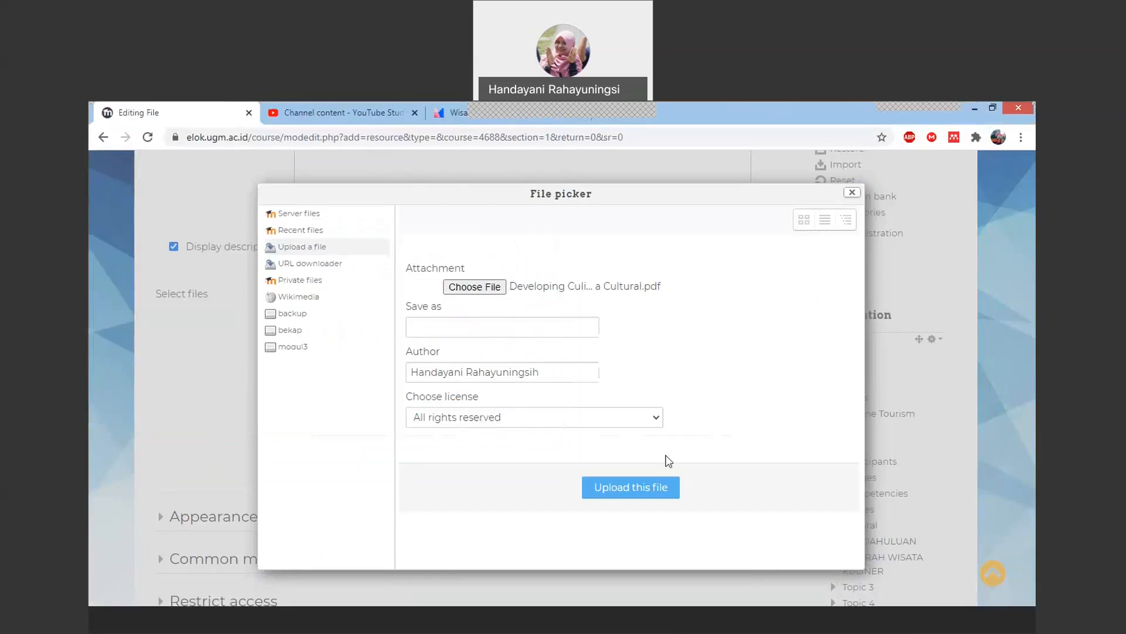
click(627, 488)
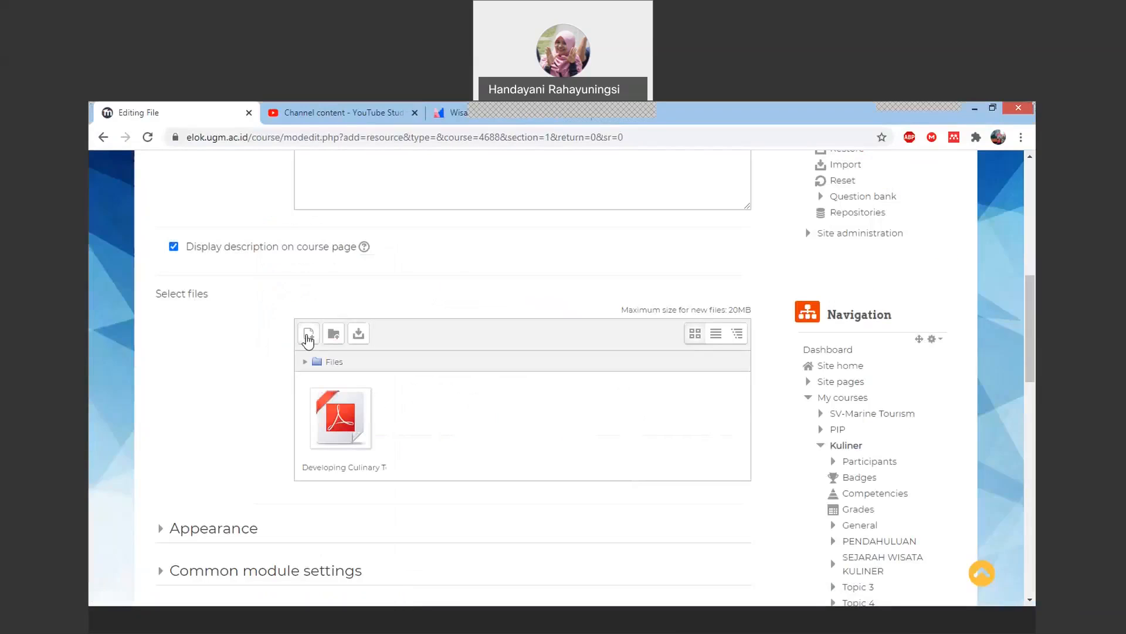
Upload the PDF "CONSIDERATIONS ON GASTRONOMIC TOURISM" as a second file and save the resource, returning to the course
click(309, 334)
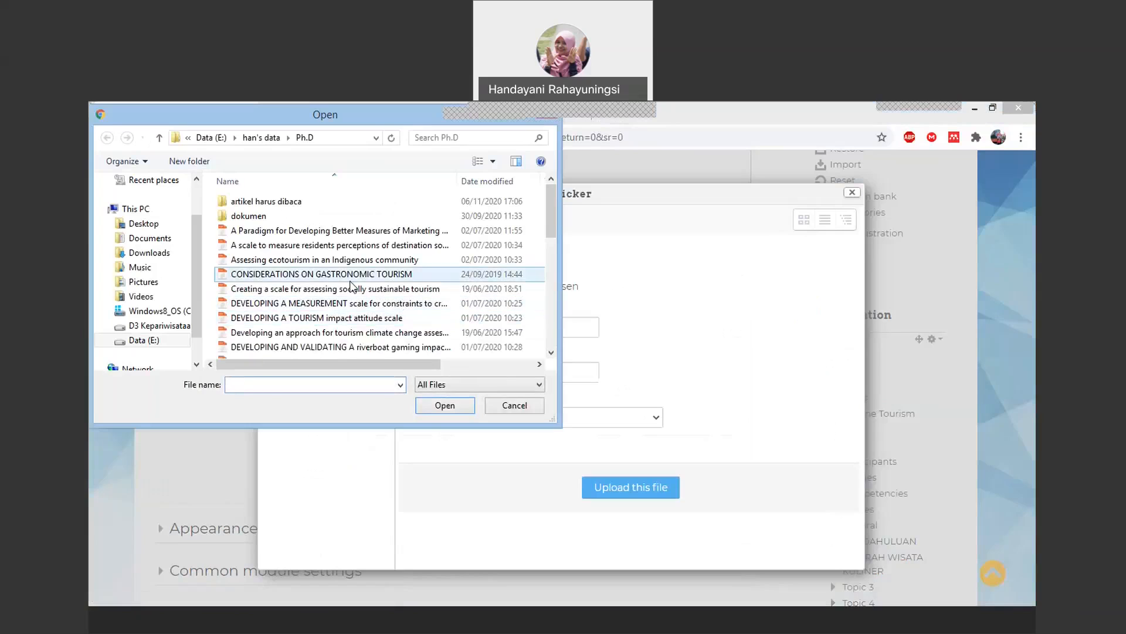
click(349, 275)
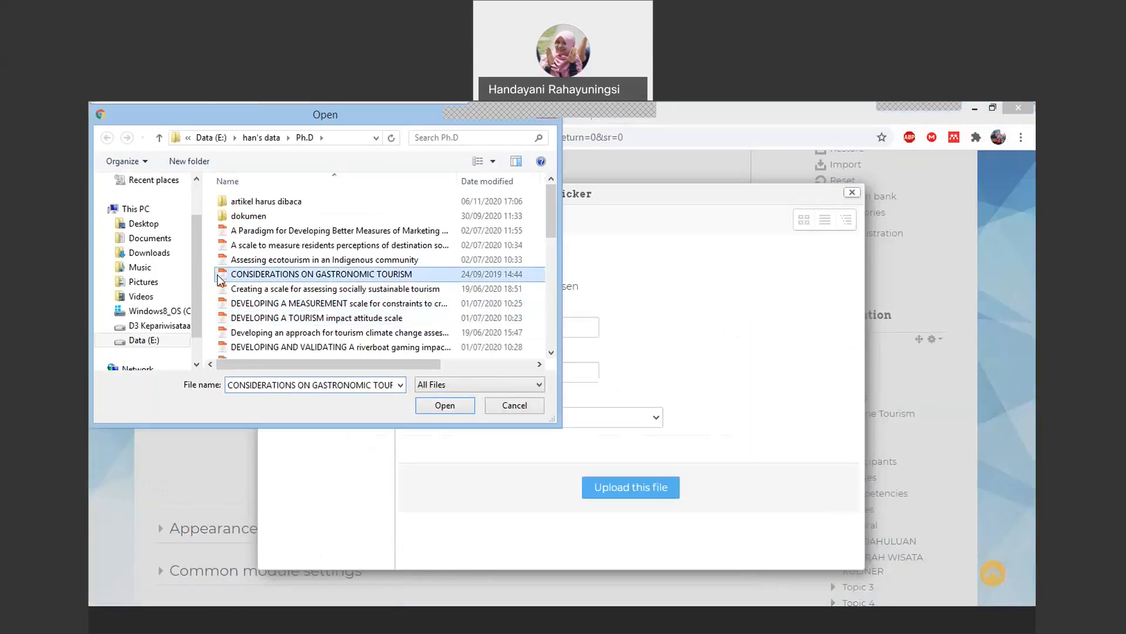
click(447, 405)
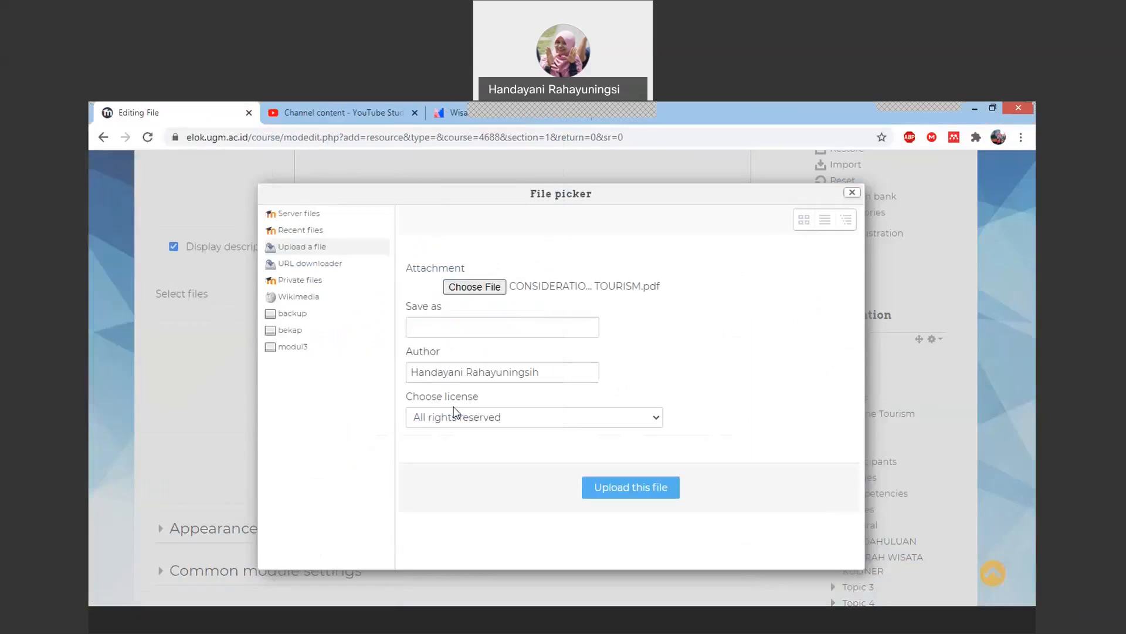
click(624, 488)
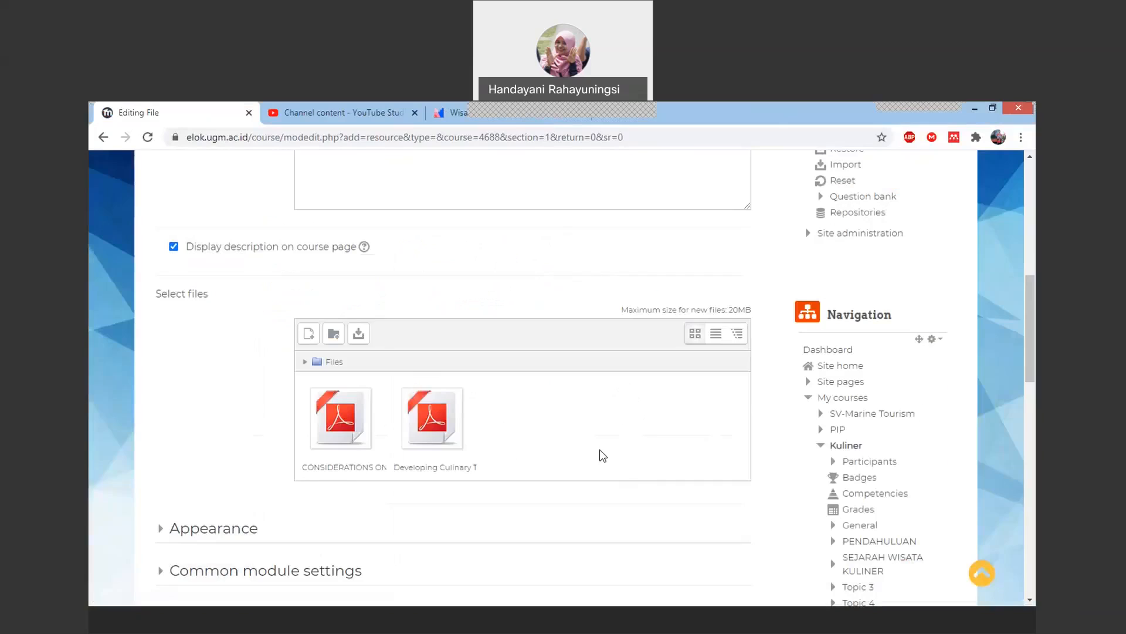
scroll(630, 438, down, 3)
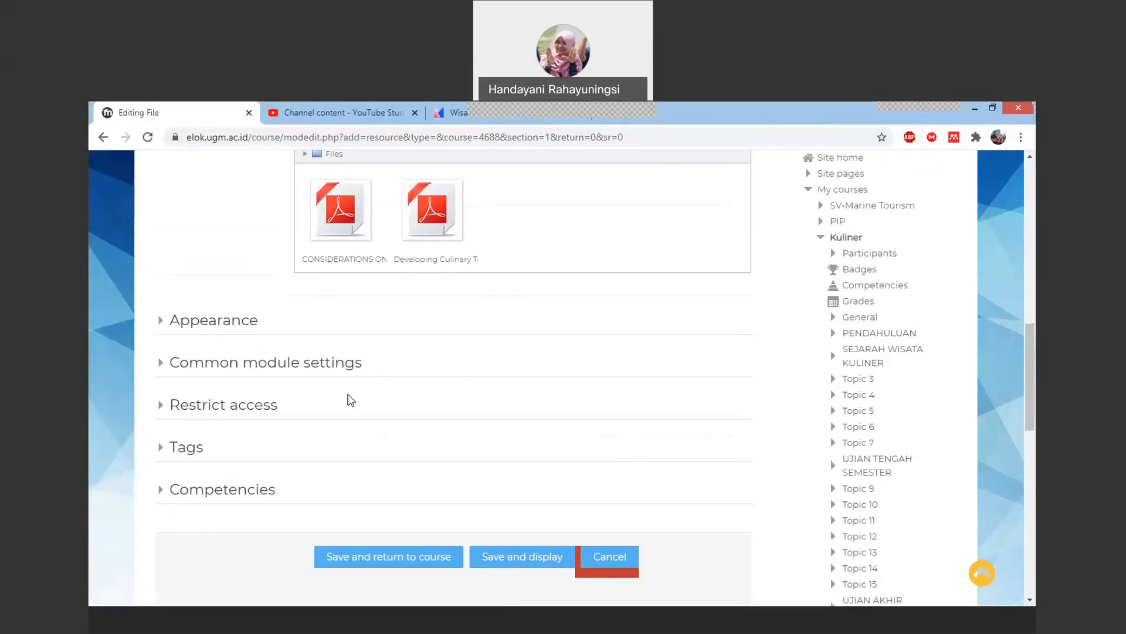
click(400, 563)
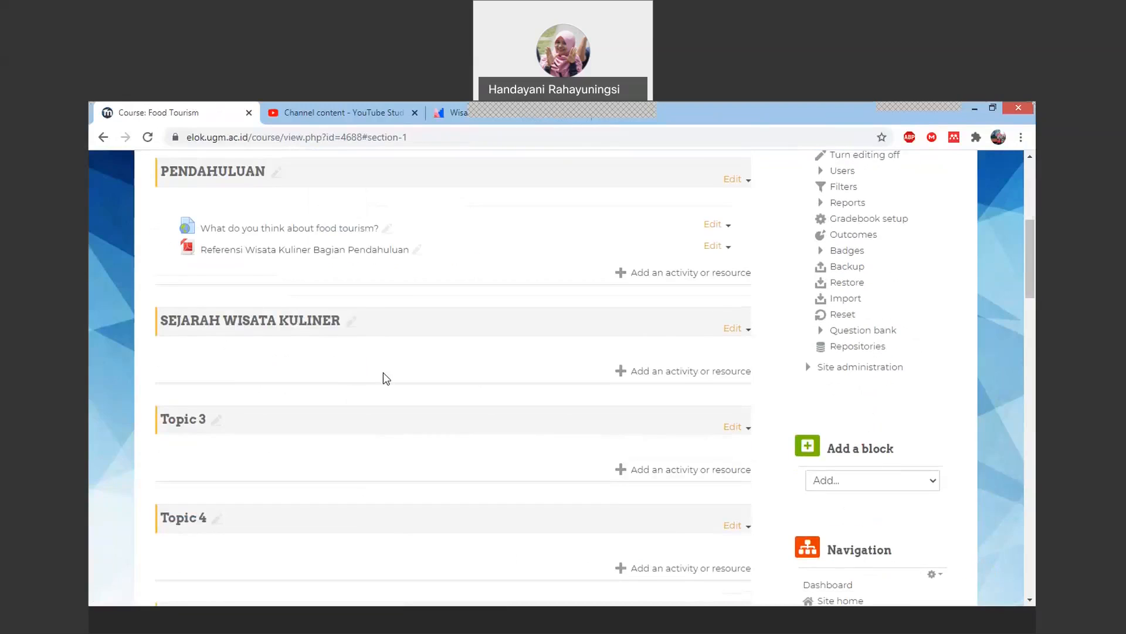
Open "Referensi Wisata Kuliner Bagian Pendahuluan" from PENDAHULUAN, look through the PDF to its end and return to the course page
scroll(383, 377, up, 1)
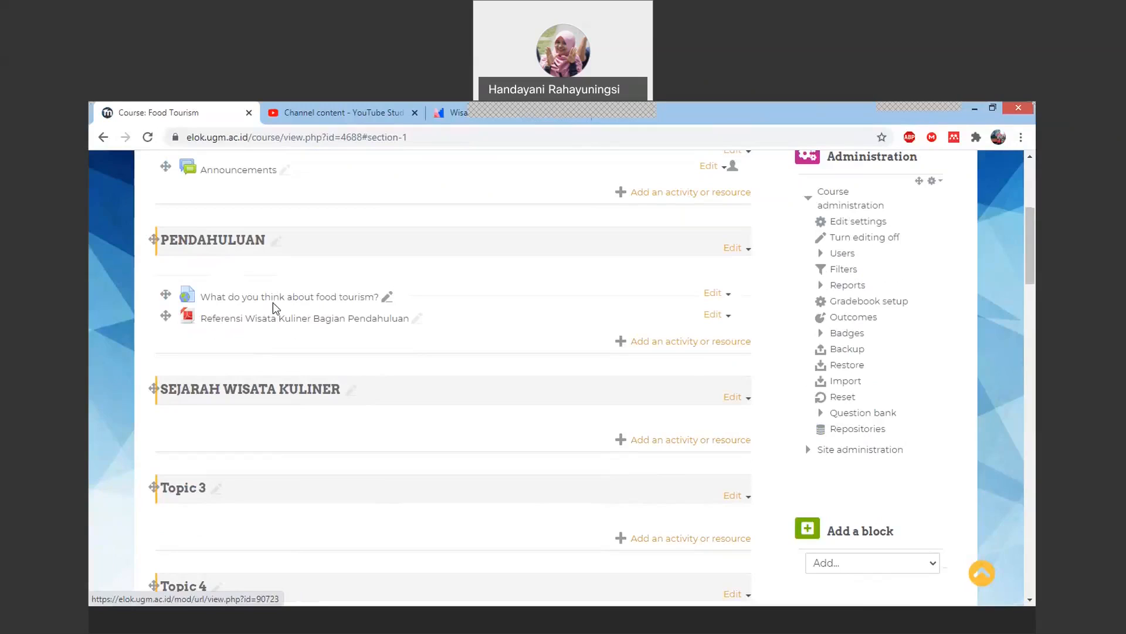
click(304, 324)
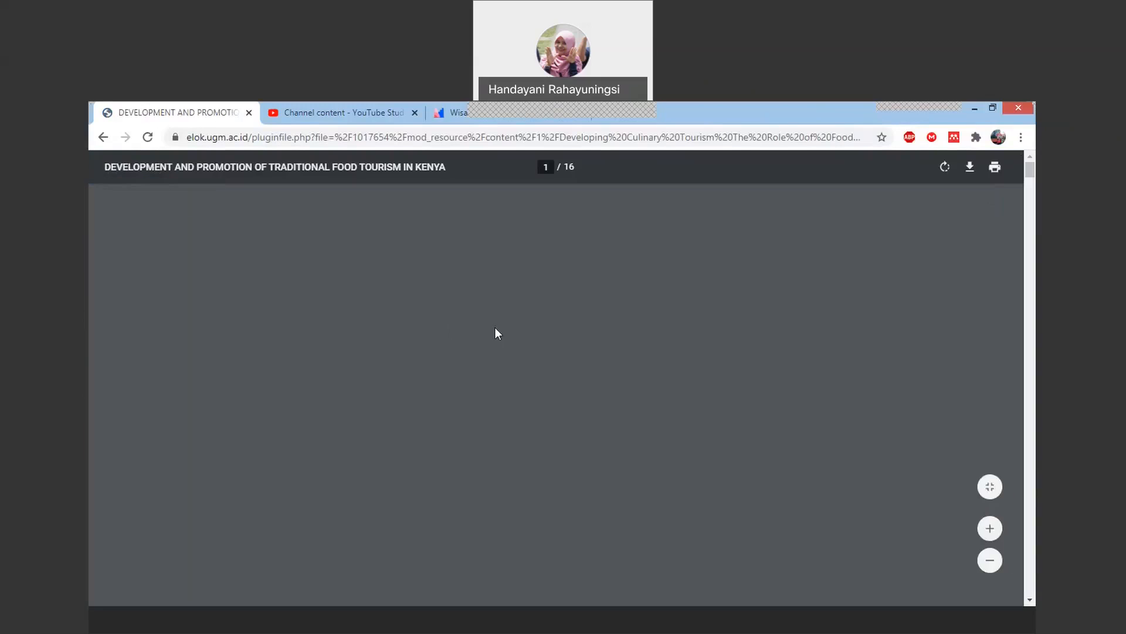
scroll(496, 329, down, 6)
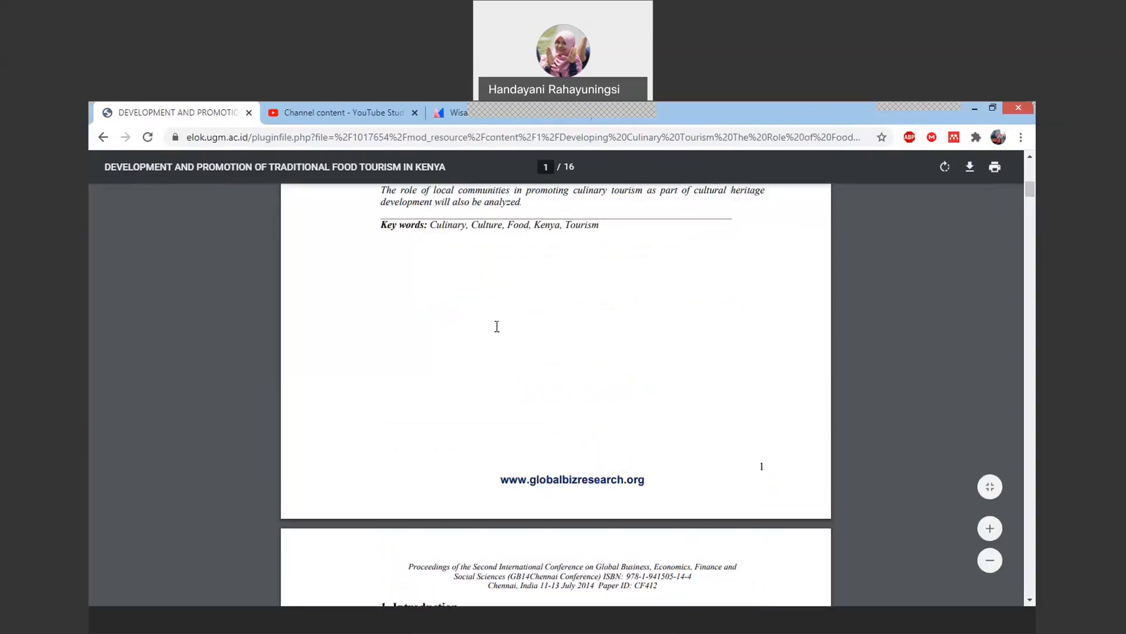
scroll(497, 326, down, 12)
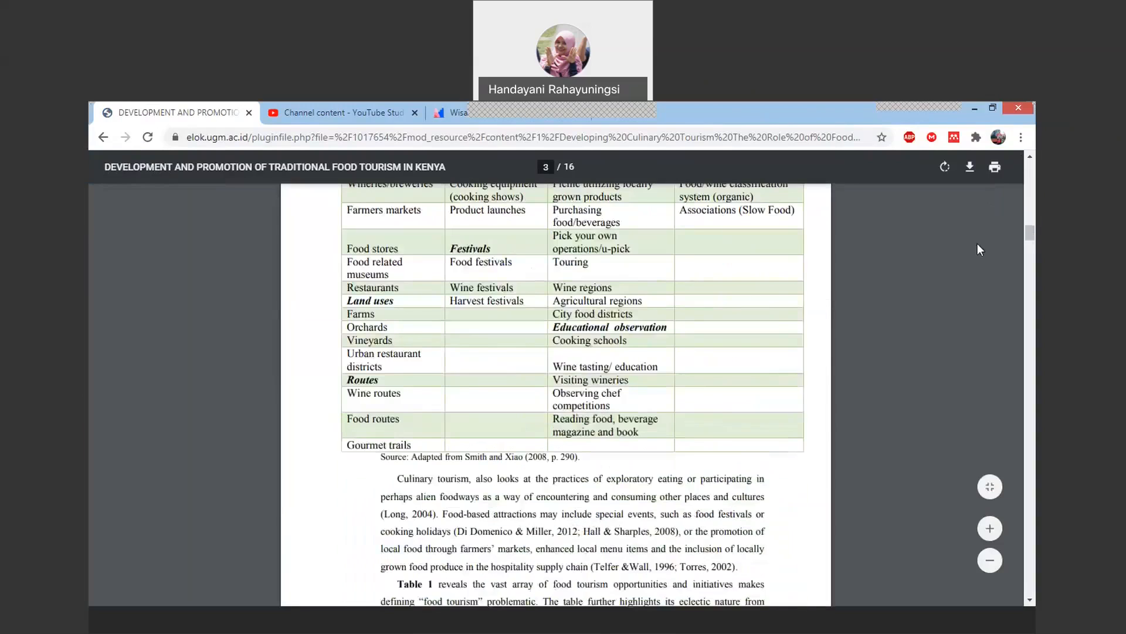
drag(1031, 239, 1032, 587)
click(110, 145)
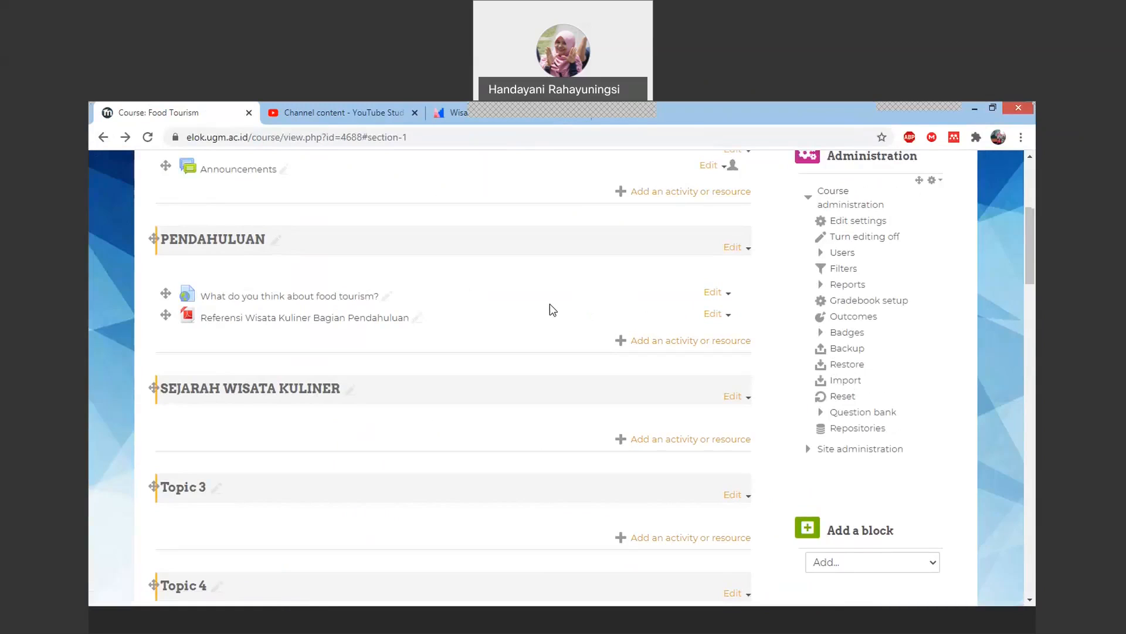
Hide the SEJARAH WISATA KULINER topic from students
scroll(550, 303, up, 4)
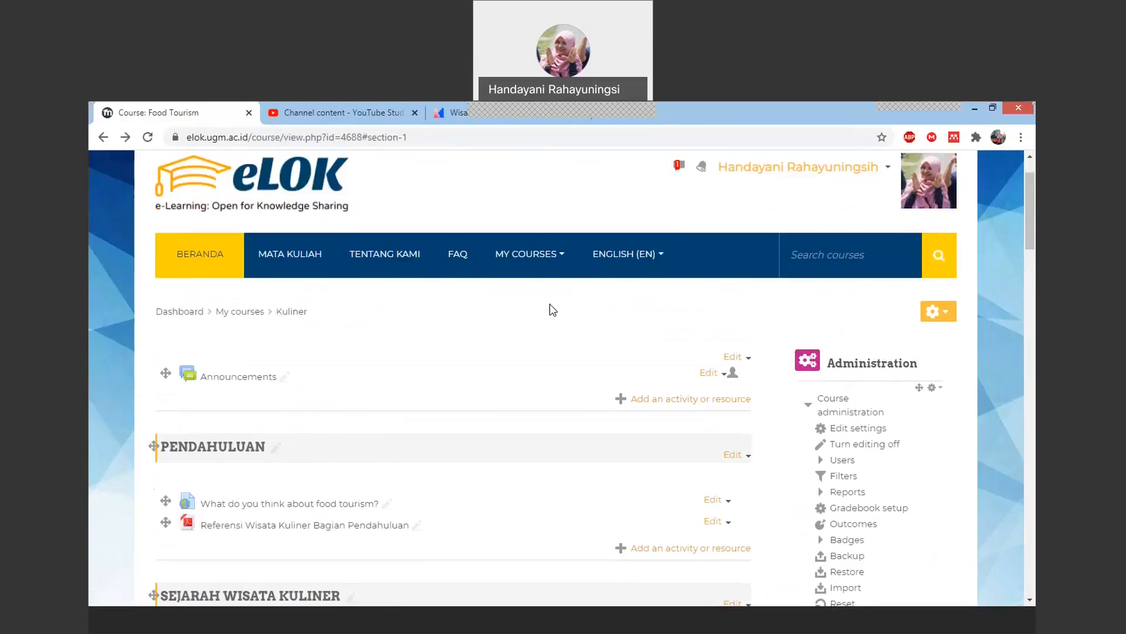
scroll(550, 305, down, 1)
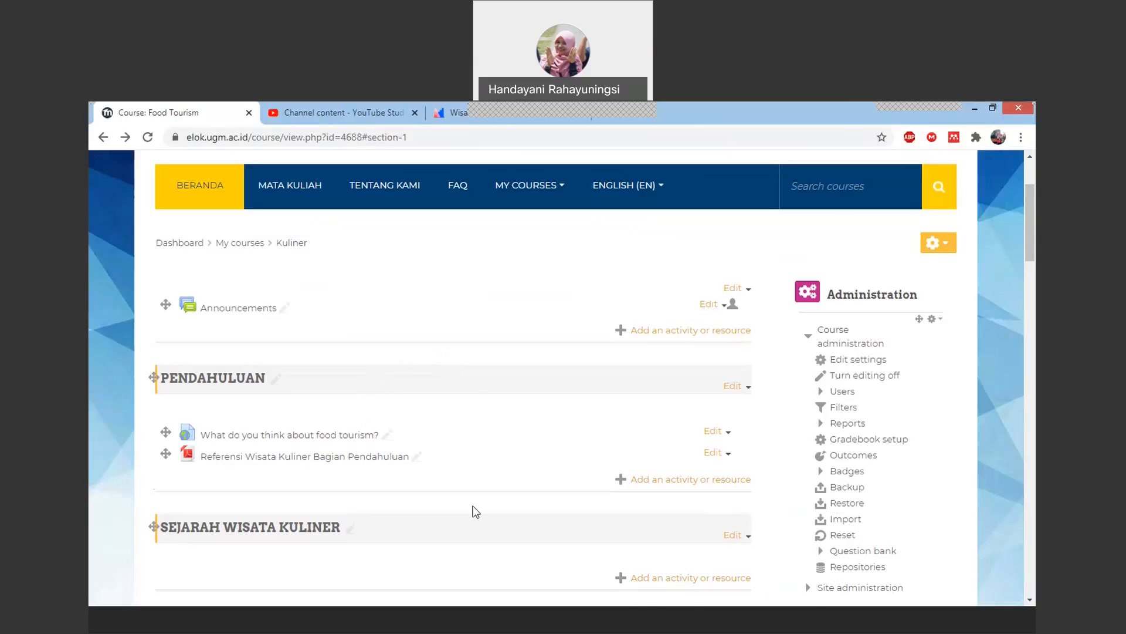
scroll(473, 508, down, 1)
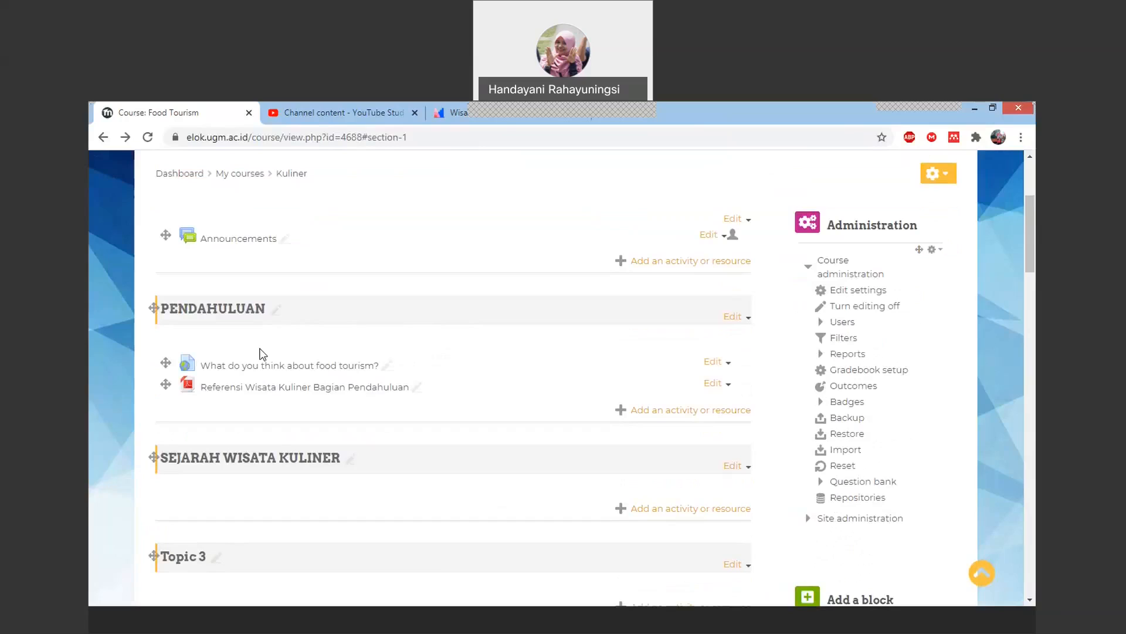
click(749, 467)
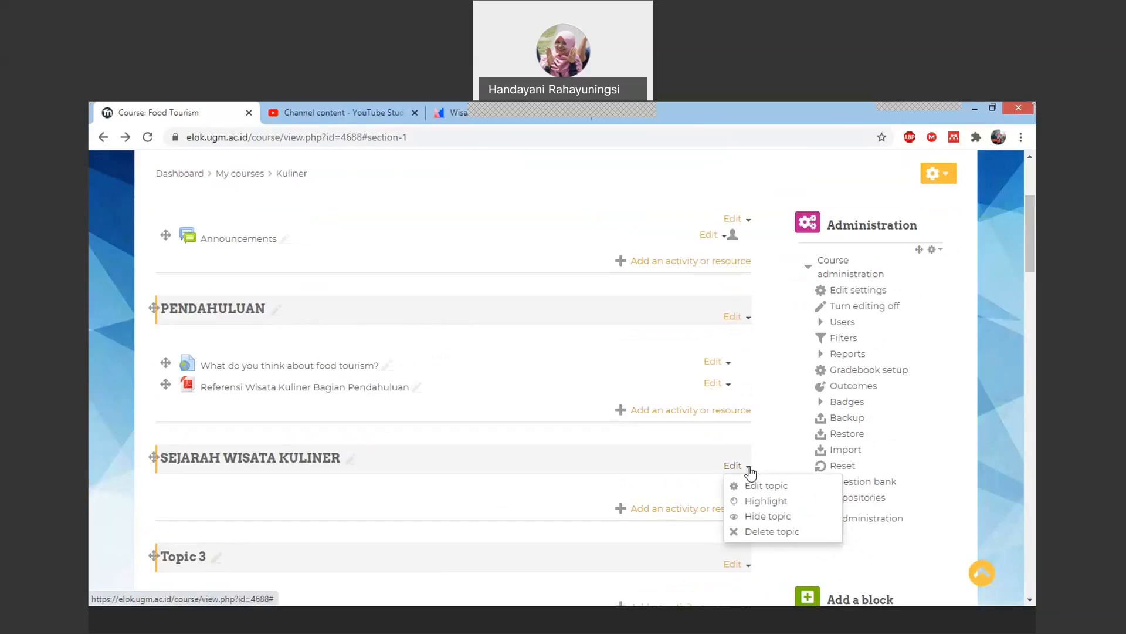
click(768, 518)
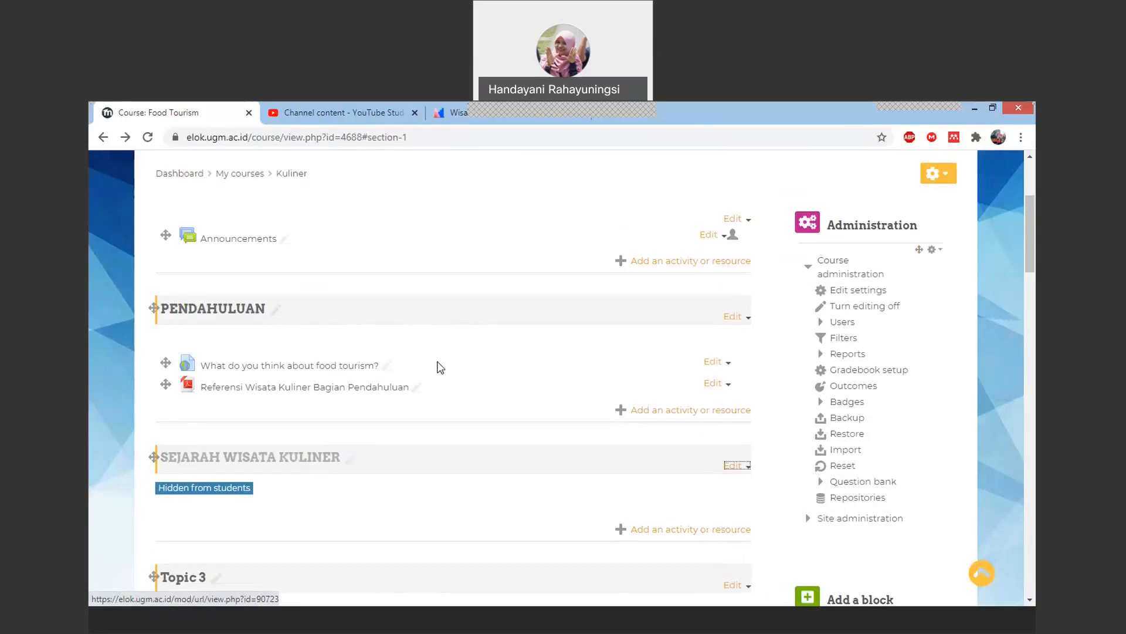
scroll(553, 389, down, 1)
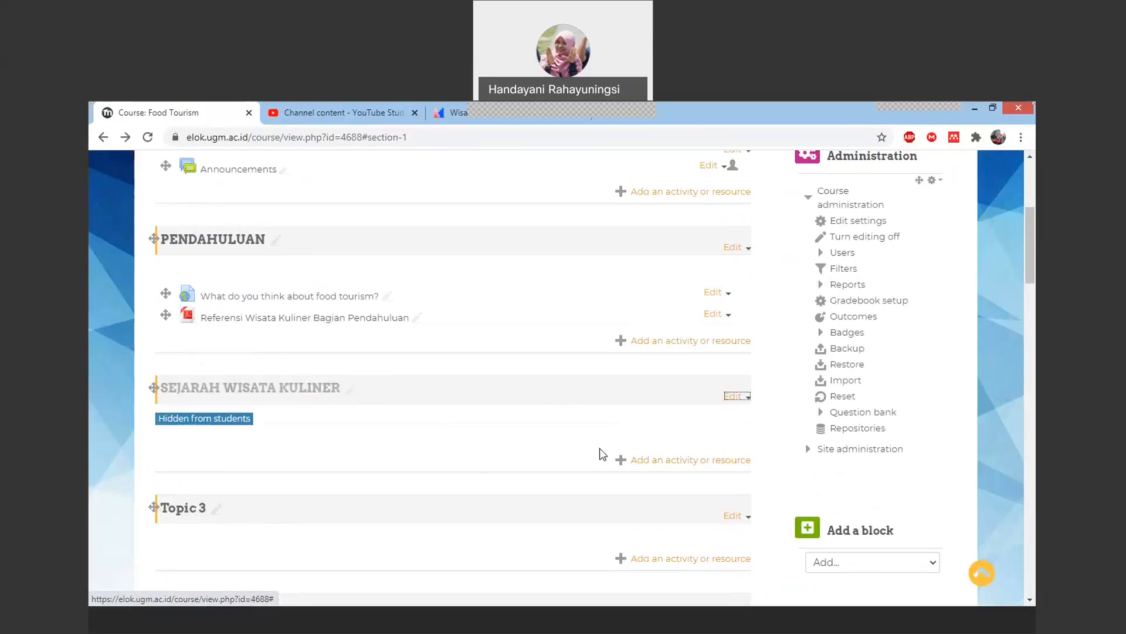
Hide Topic 3 and Topic 4 from students
scroll(616, 464, down, 1)
scroll(633, 476, down, 2)
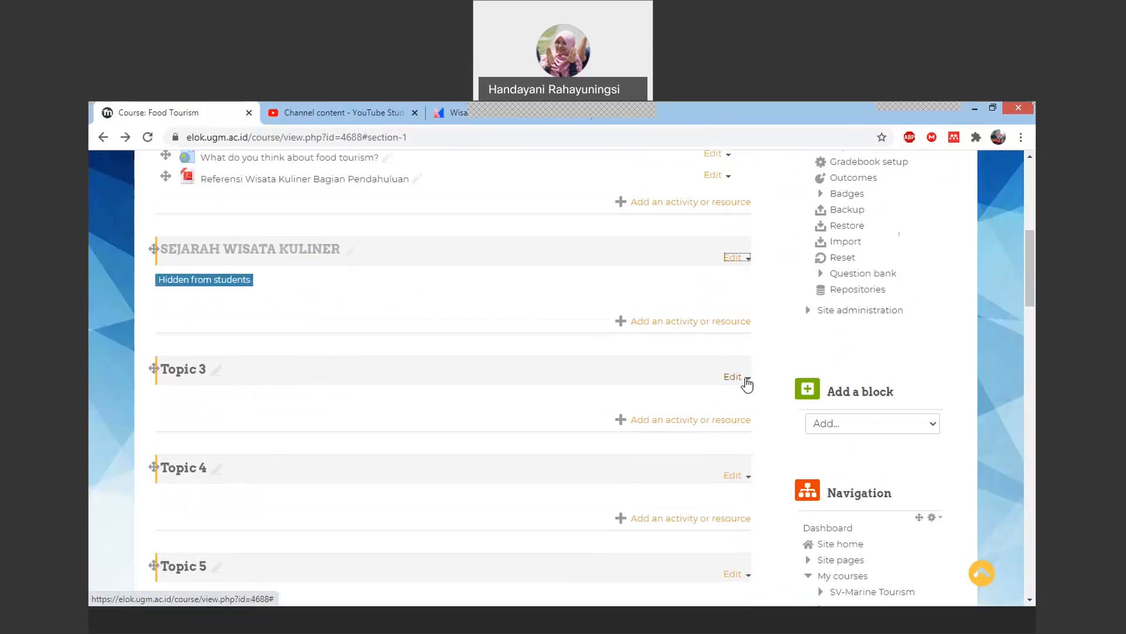
click(747, 378)
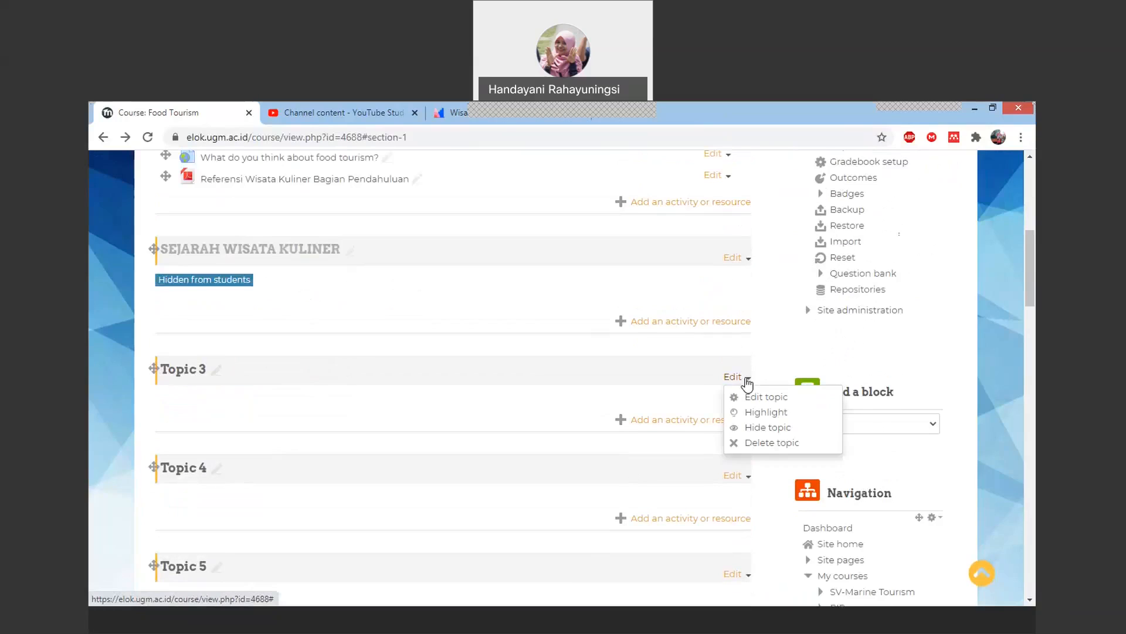
click(757, 428)
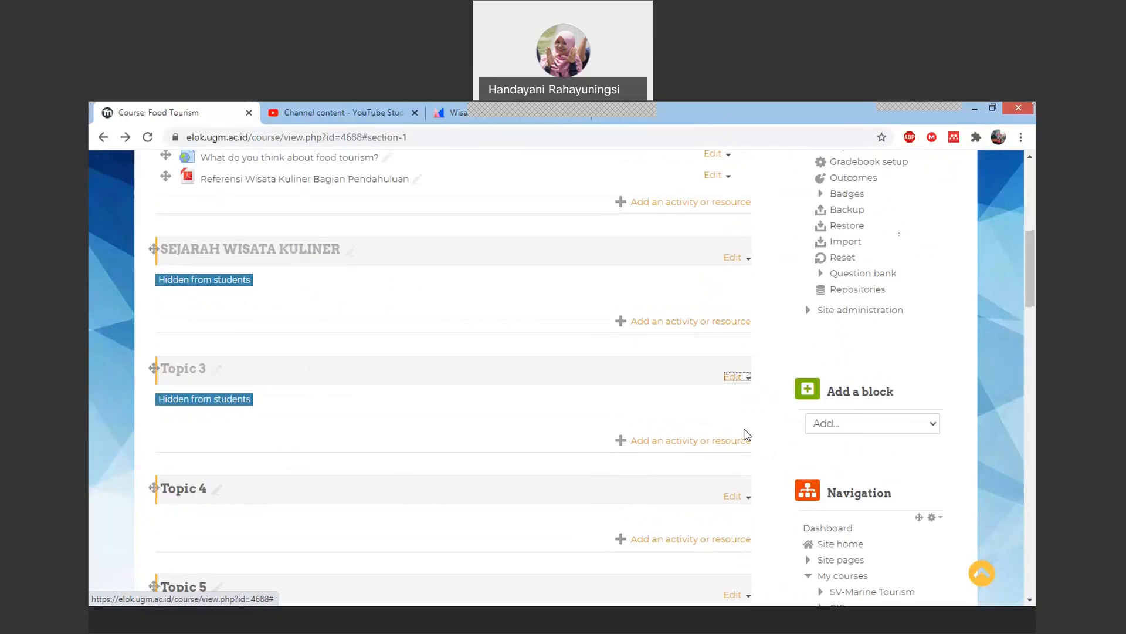
click(746, 497)
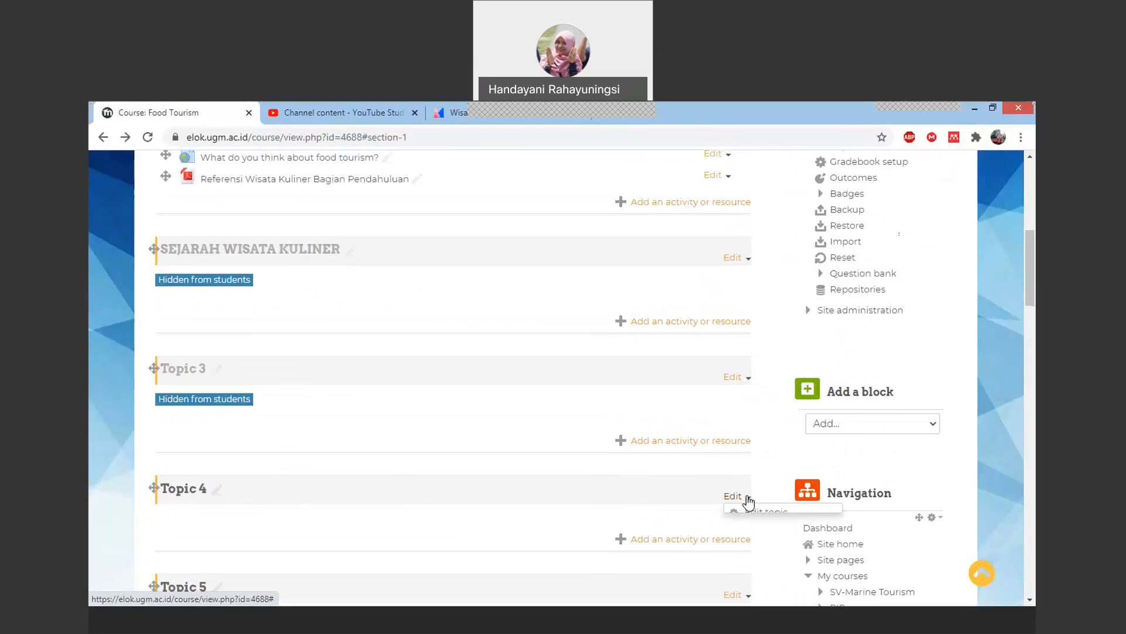
click(757, 547)
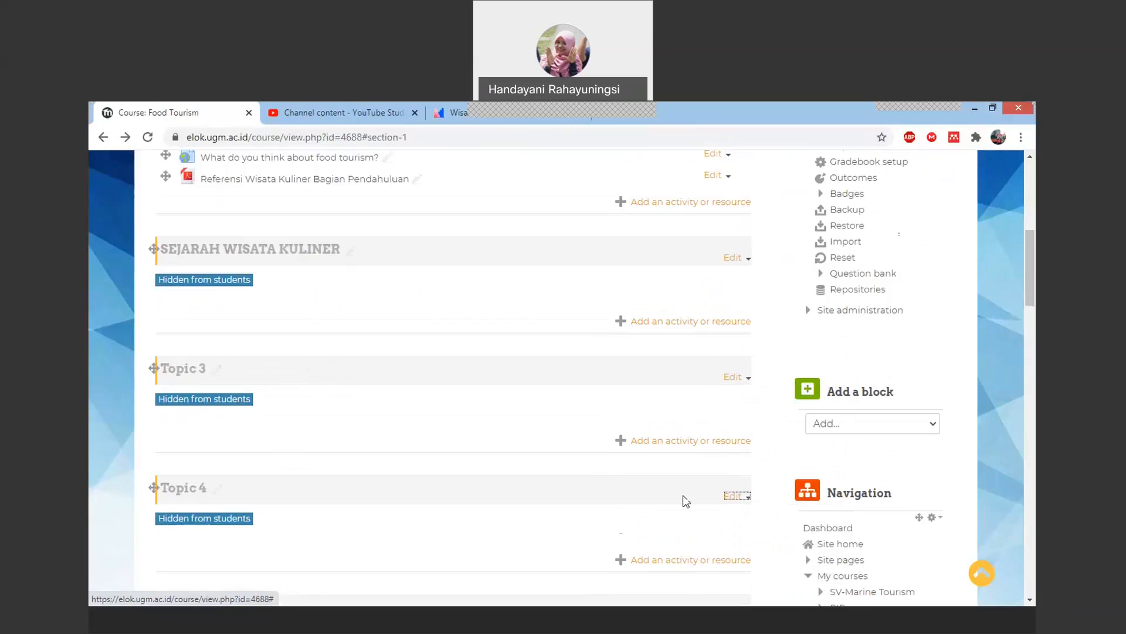
Show the SEJARAH WISATA KULINER topic to students and hide it again
scroll(663, 337, up, 2)
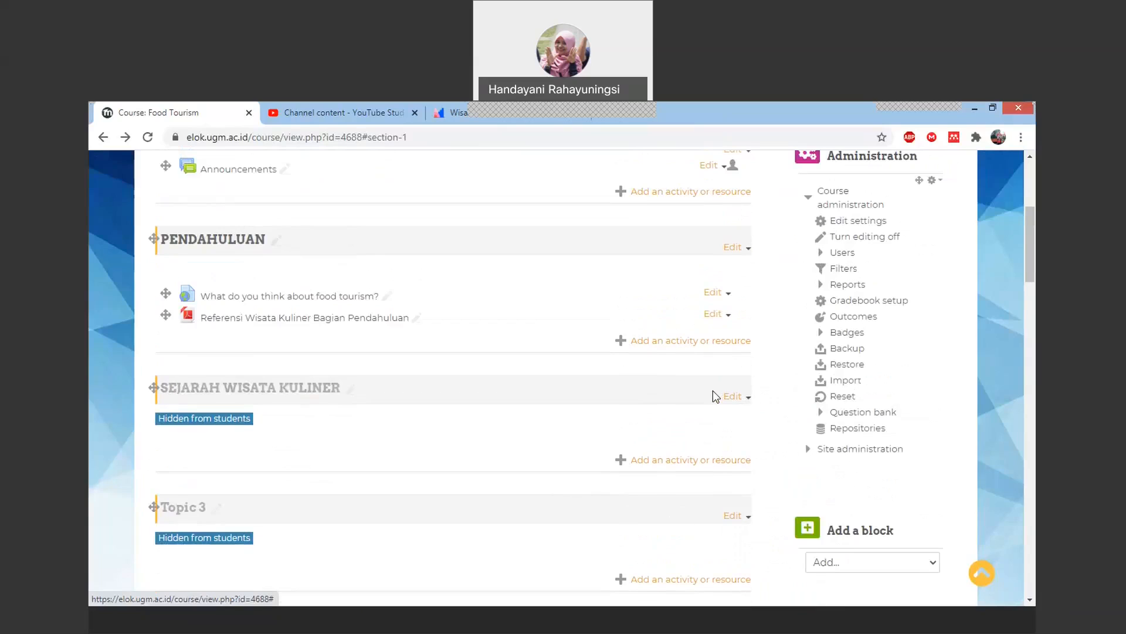
click(735, 397)
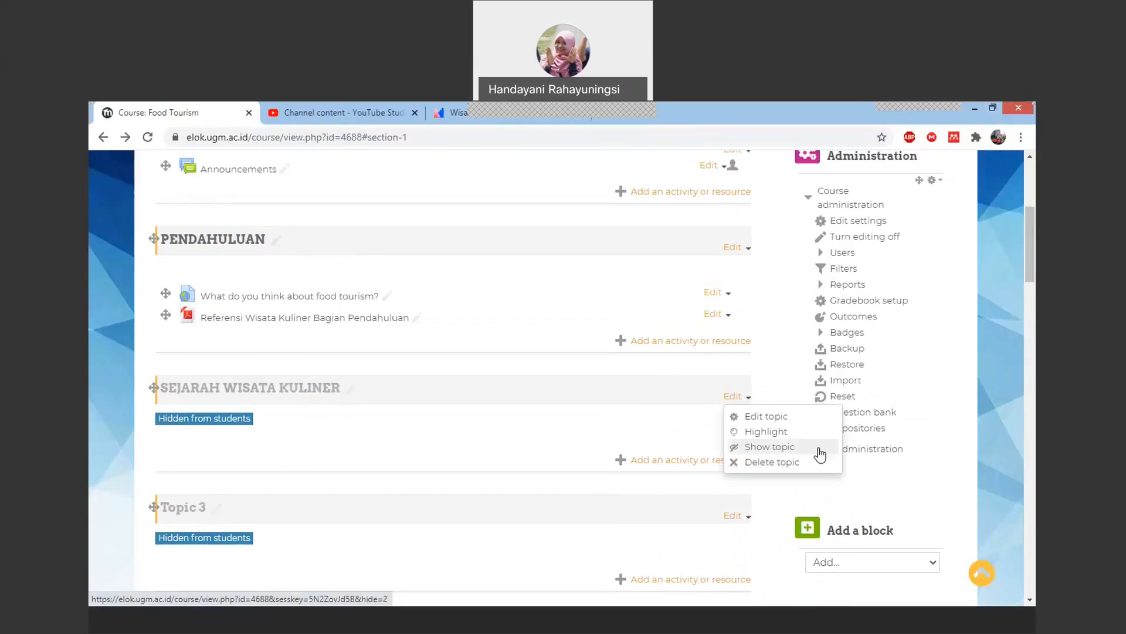
click(782, 448)
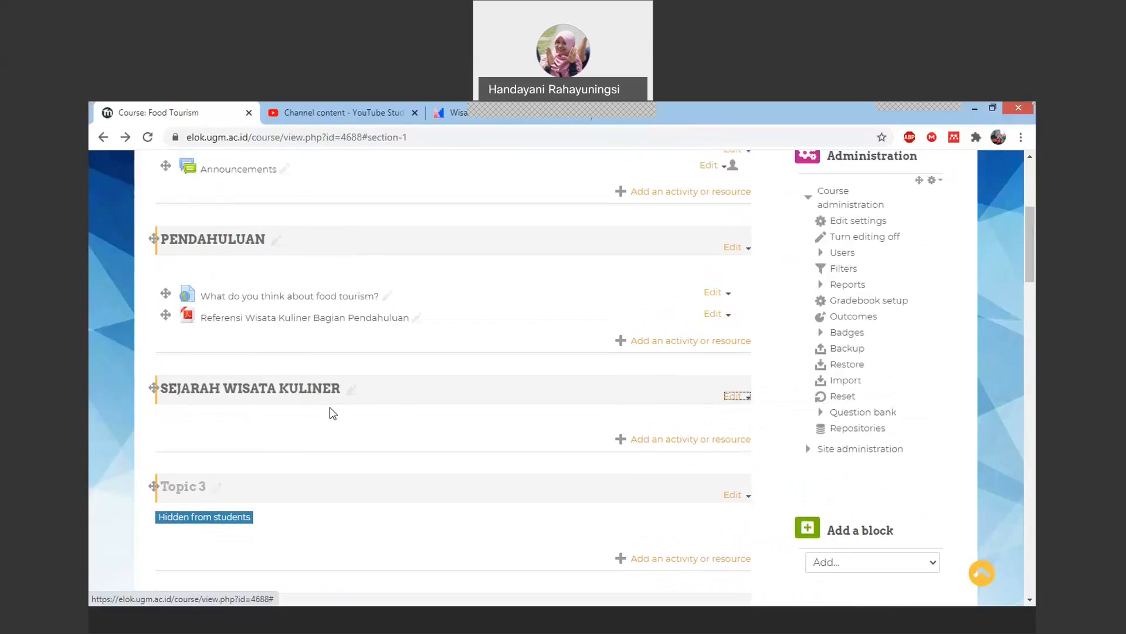
click(747, 397)
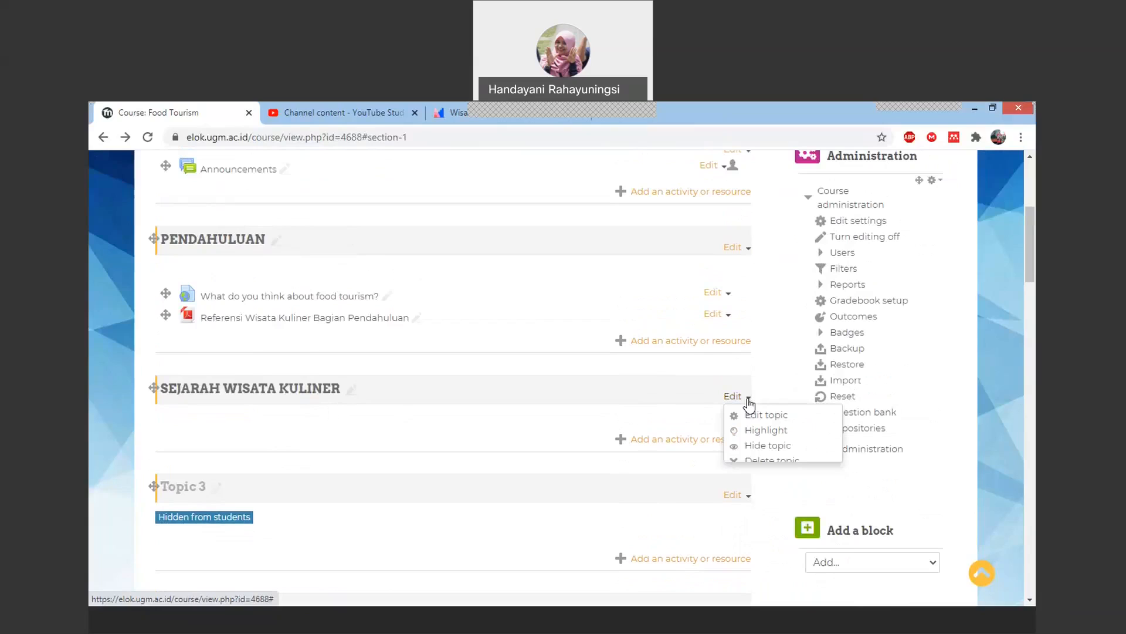
click(770, 447)
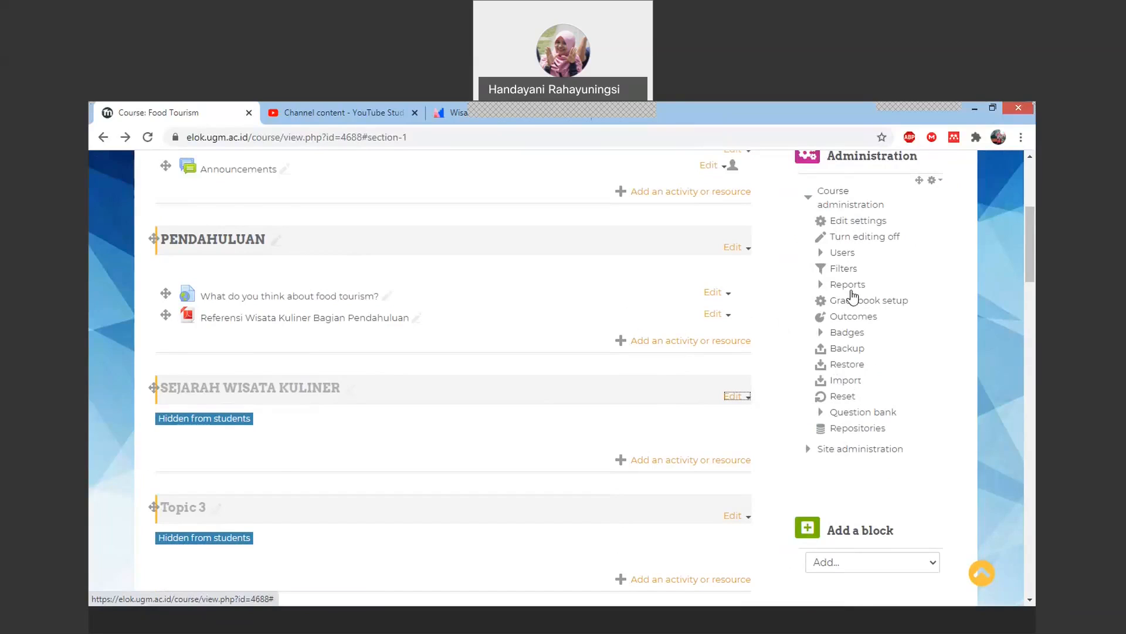
Open the course's enrolment methods and start adding a Self enrolment method
scroll(851, 296, up, 3)
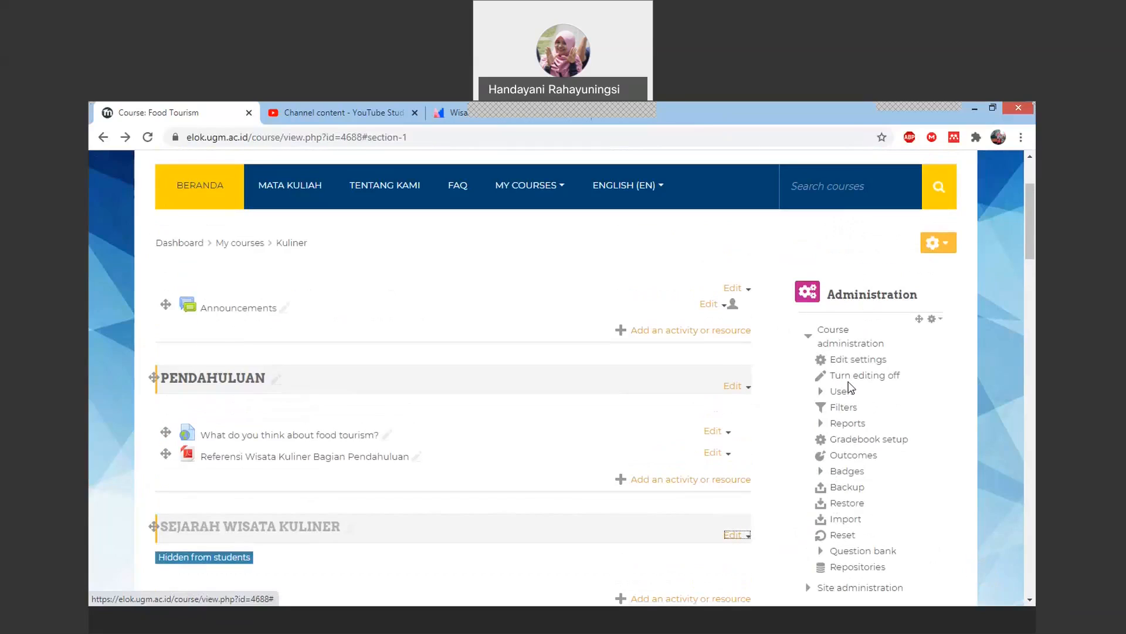
click(845, 391)
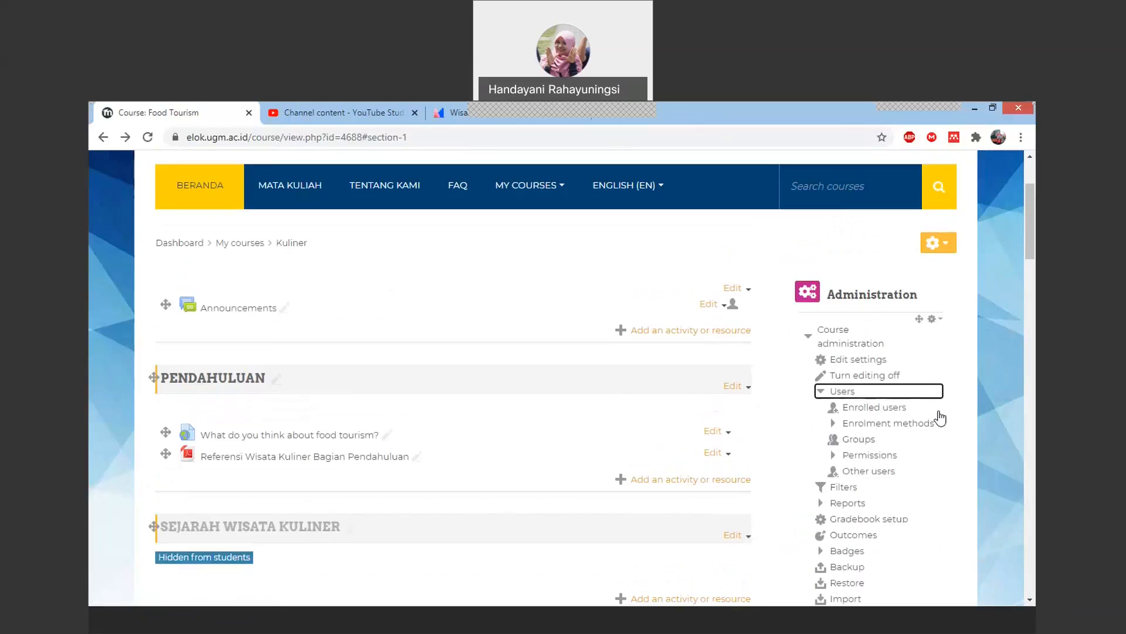
click(916, 427)
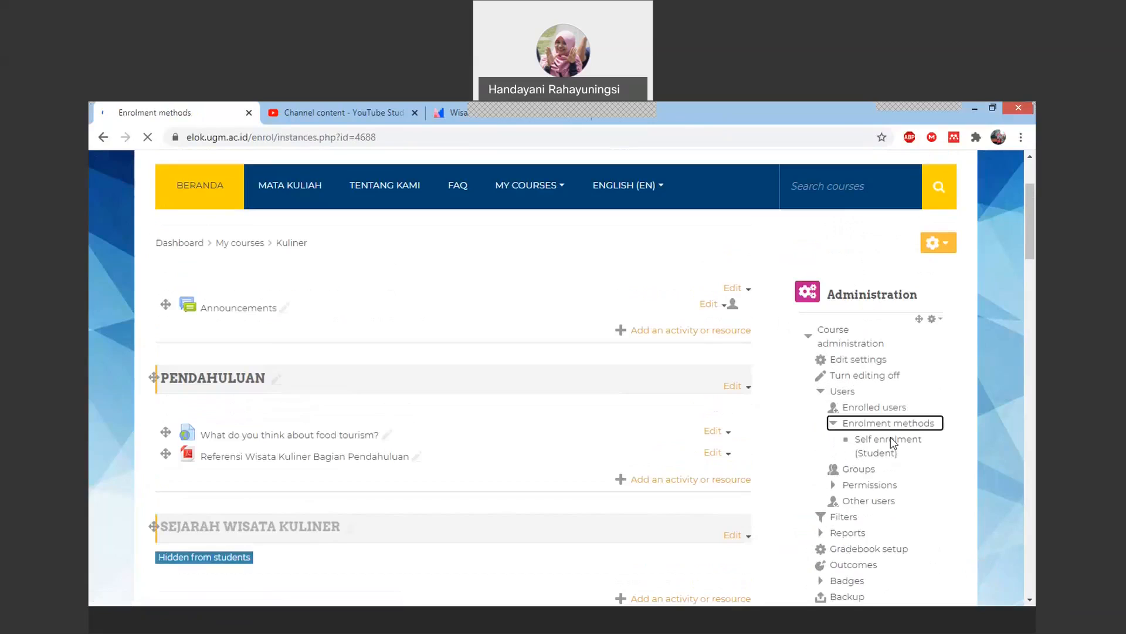
scroll(610, 428, down, 2)
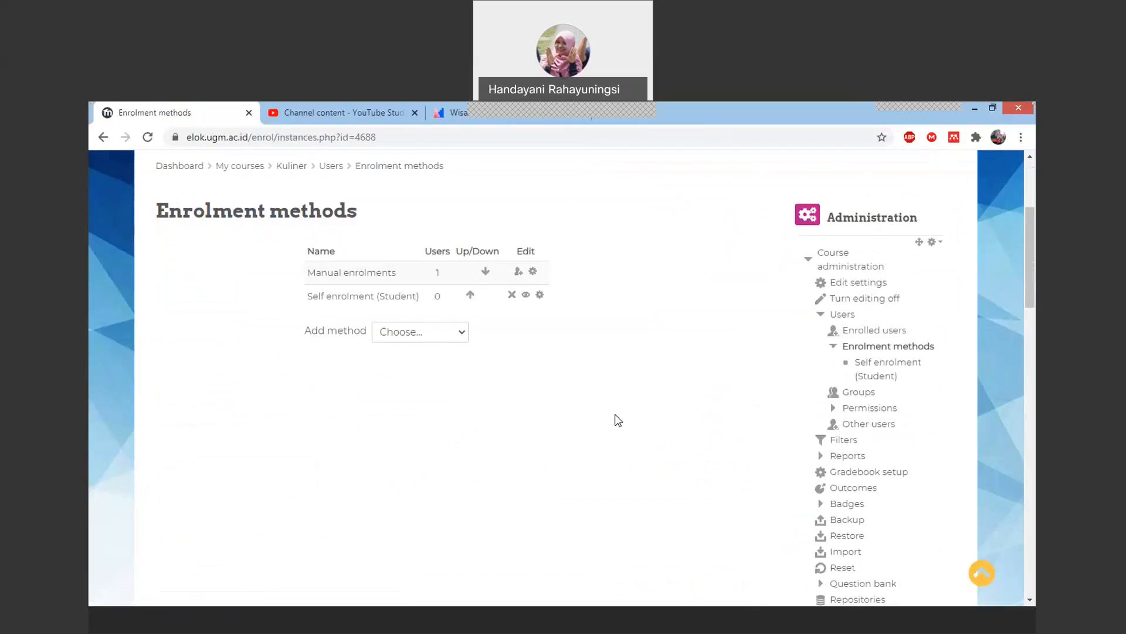
click(461, 337)
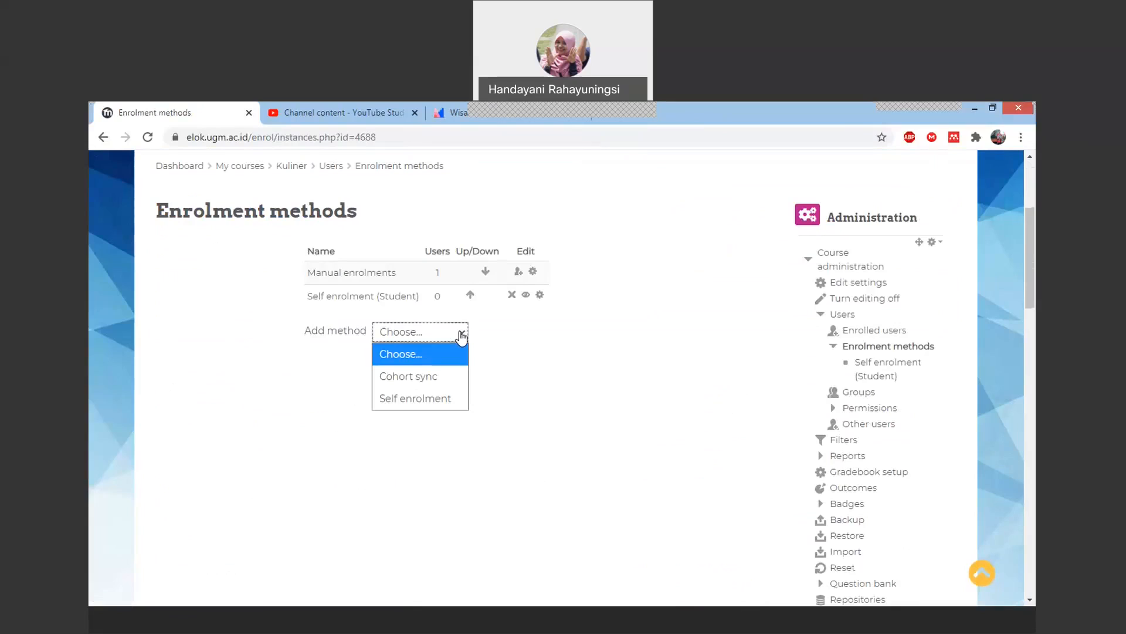
click(458, 400)
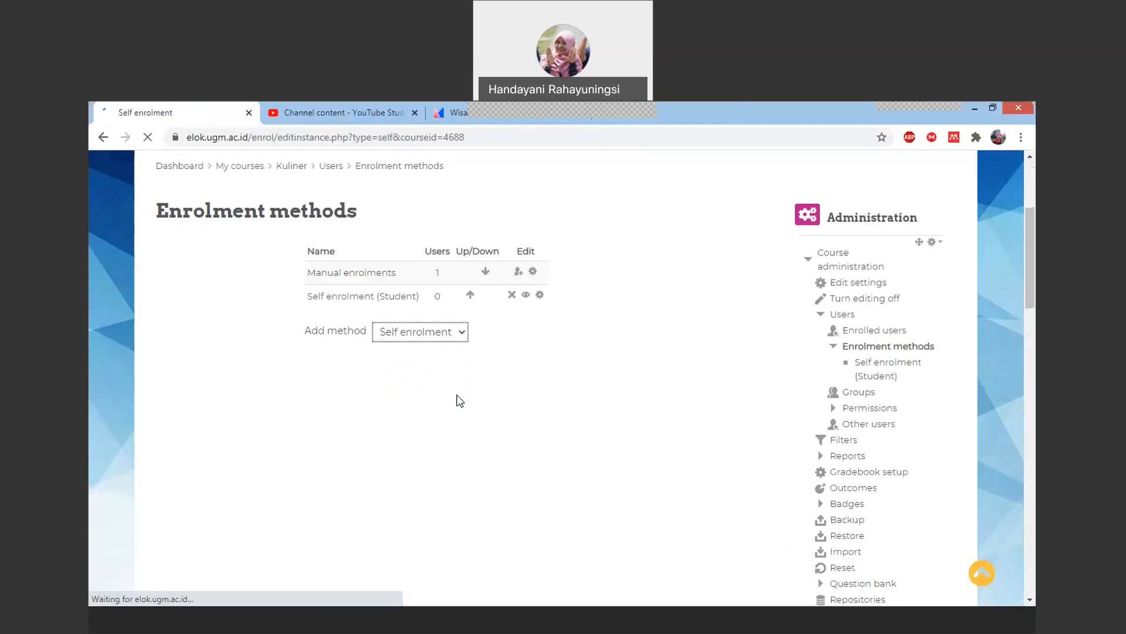
Look through the self enrolment settings, from the instance name and enrolment key to the custom welcome message
scroll(459, 401, down, 1)
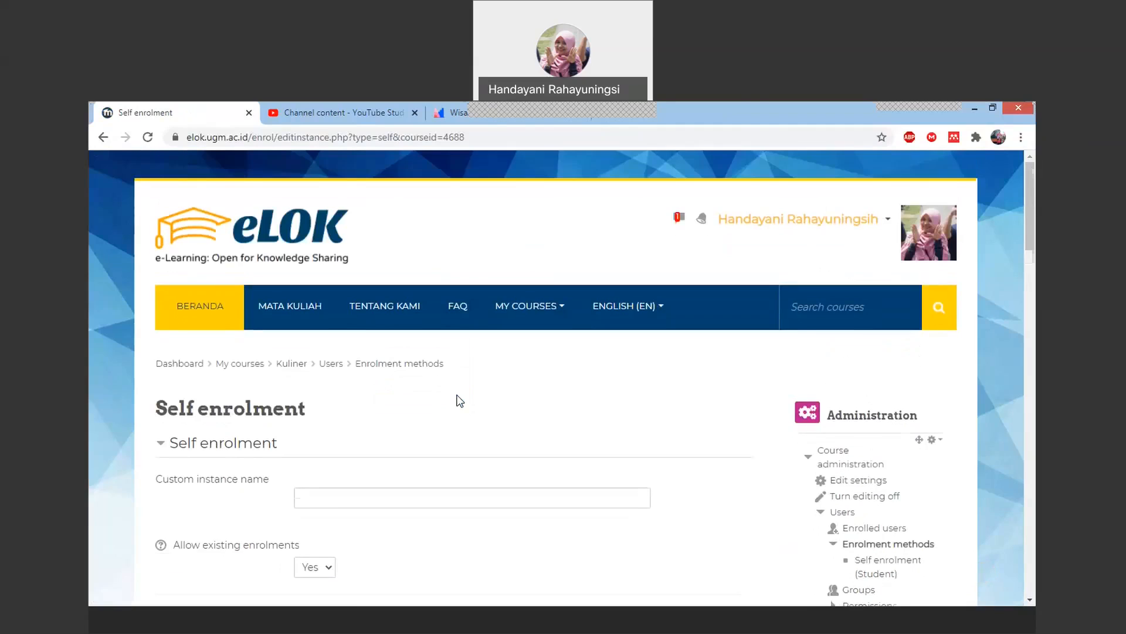
scroll(459, 400, down, 1)
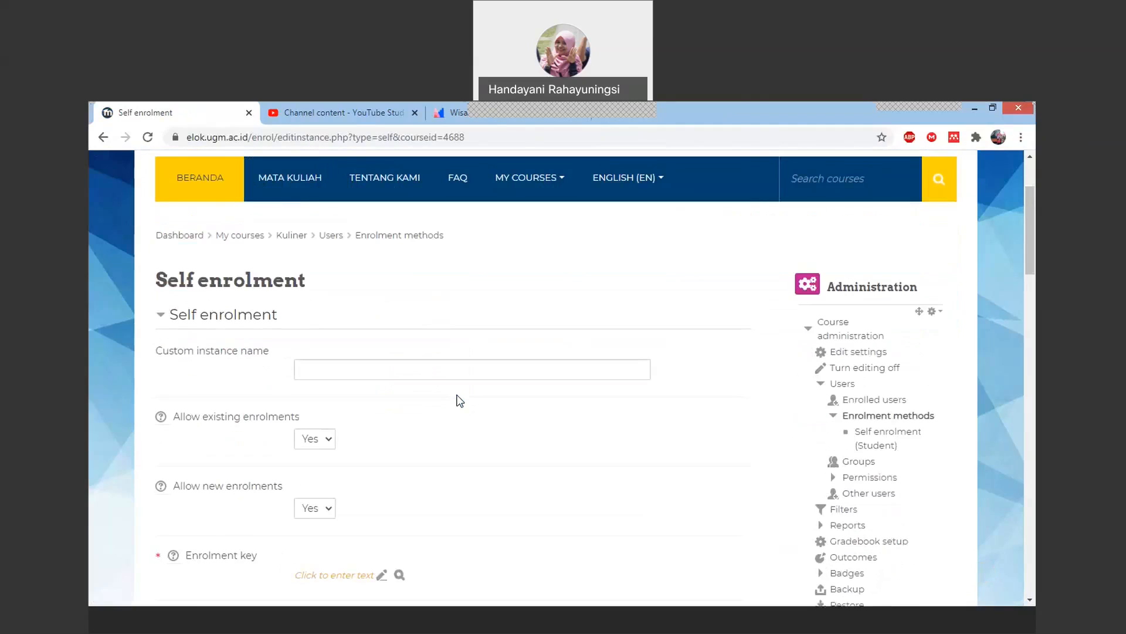
scroll(460, 401, down, 2)
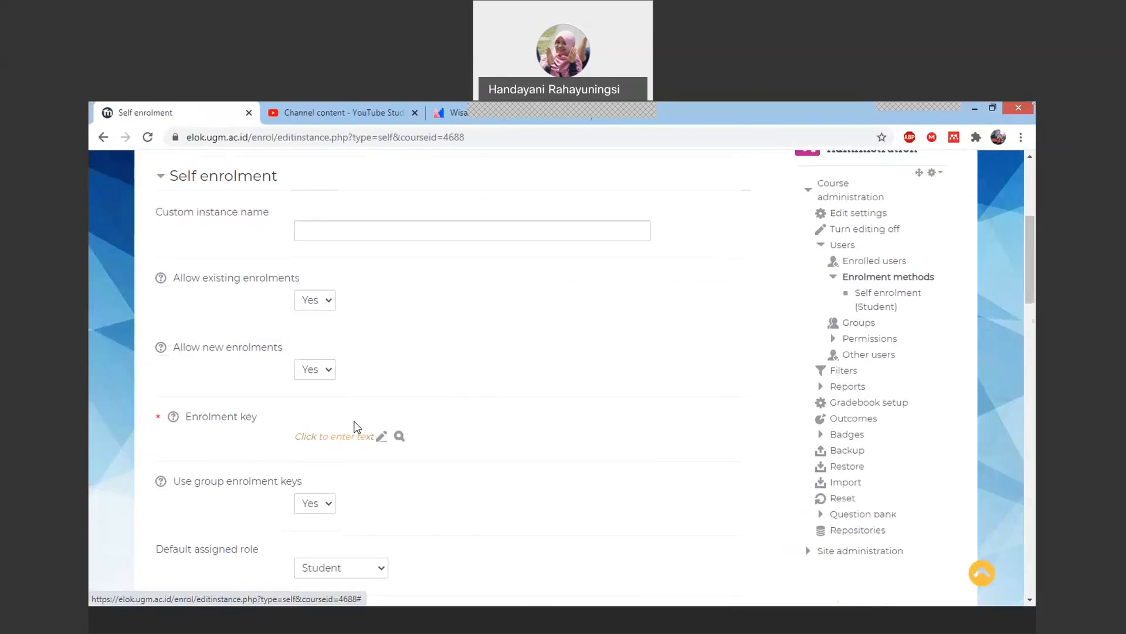
scroll(355, 431, down, 2)
scroll(355, 429, down, 1)
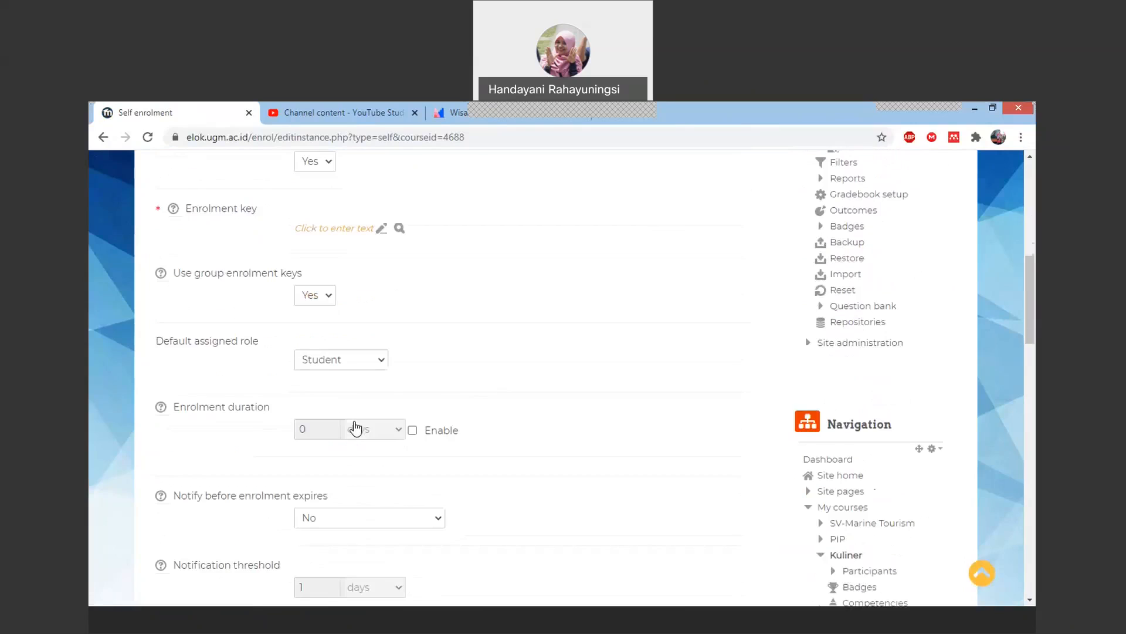
scroll(355, 429, down, 4)
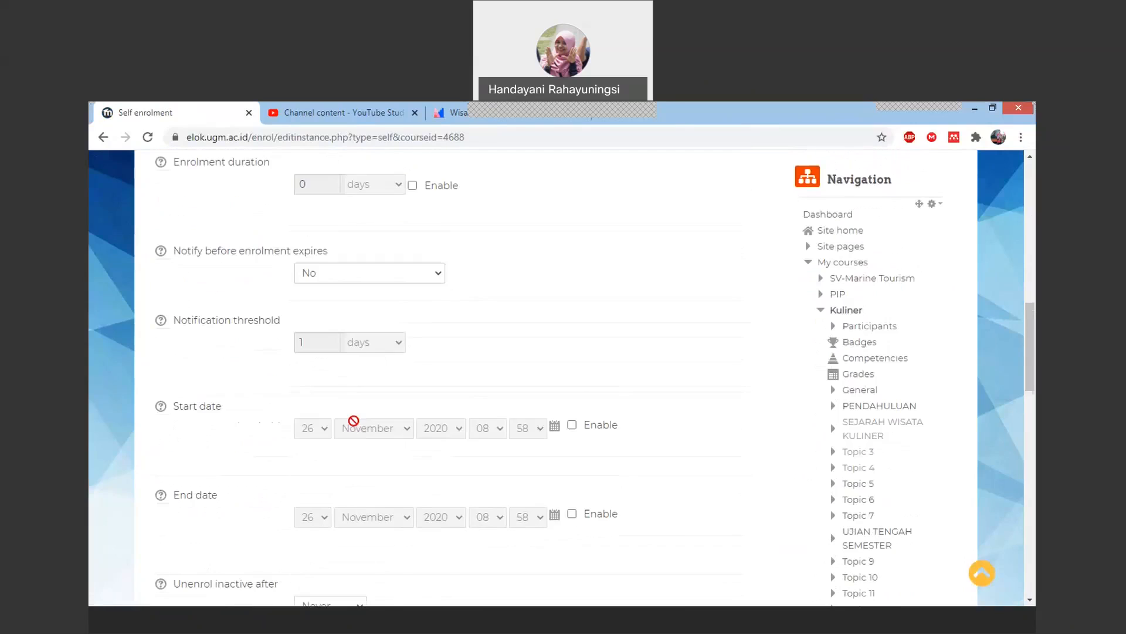
scroll(353, 421, down, 5)
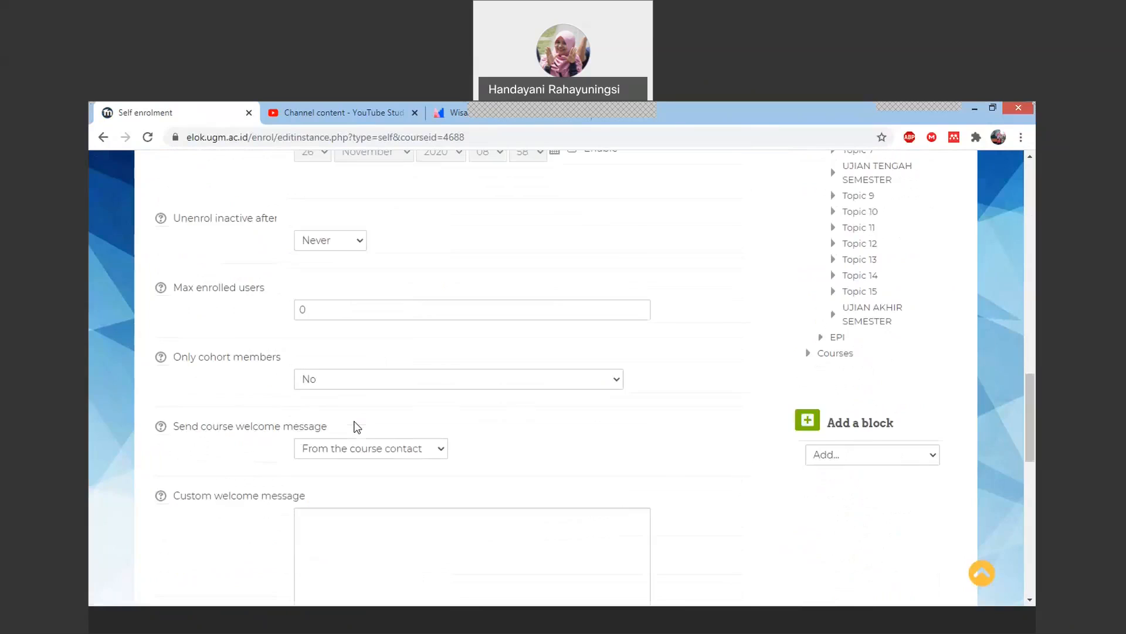
scroll(356, 427, down, 1)
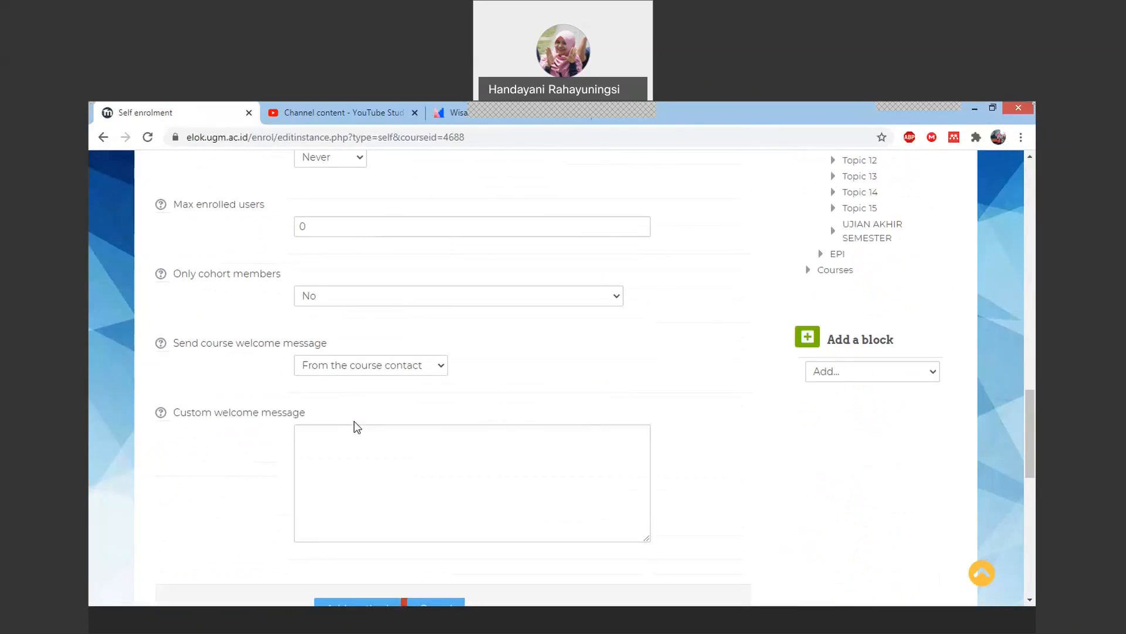
scroll(354, 422, down, 5)
scroll(355, 421, up, 12)
scroll(355, 420, up, 6)
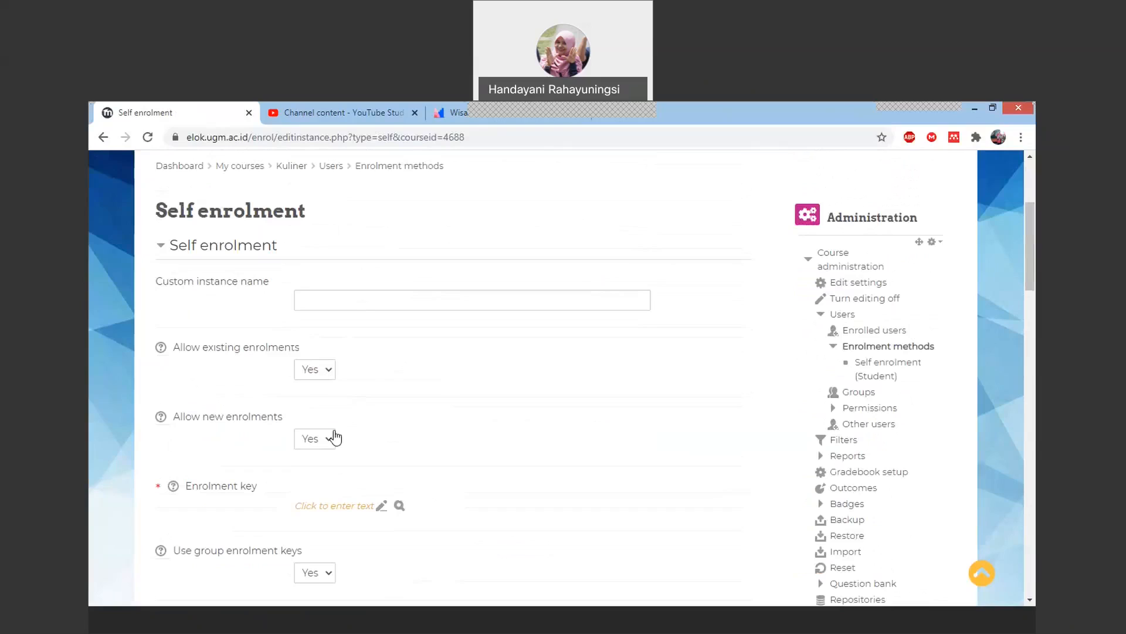
Enter an enrolment key for the new self enrolment method
scroll(362, 444, down, 4)
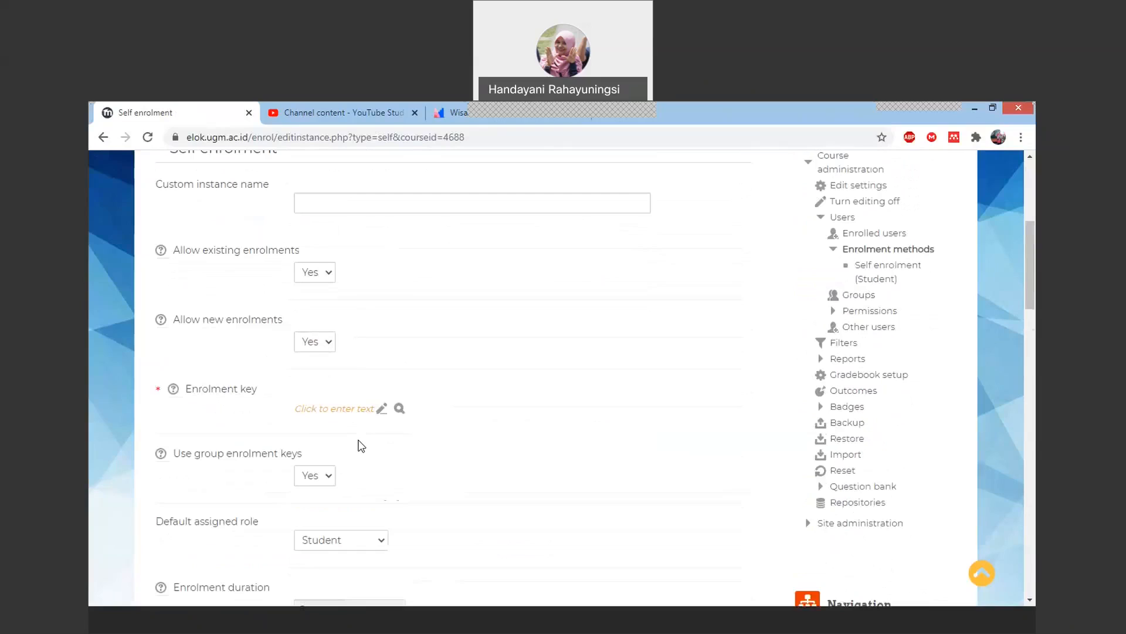
click(348, 298)
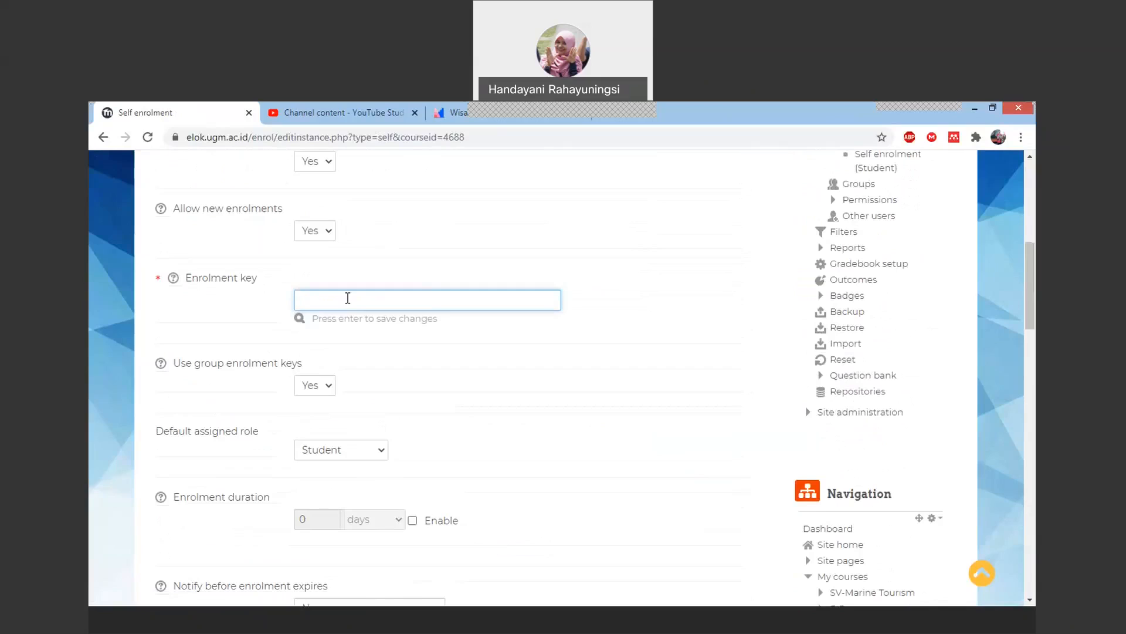
text(•)
key(BackSpace)
key(BackSpace)
text(••••••••••••)
Review the remaining self enrolment settings and add the method to the course
scroll(406, 425, down, 1)
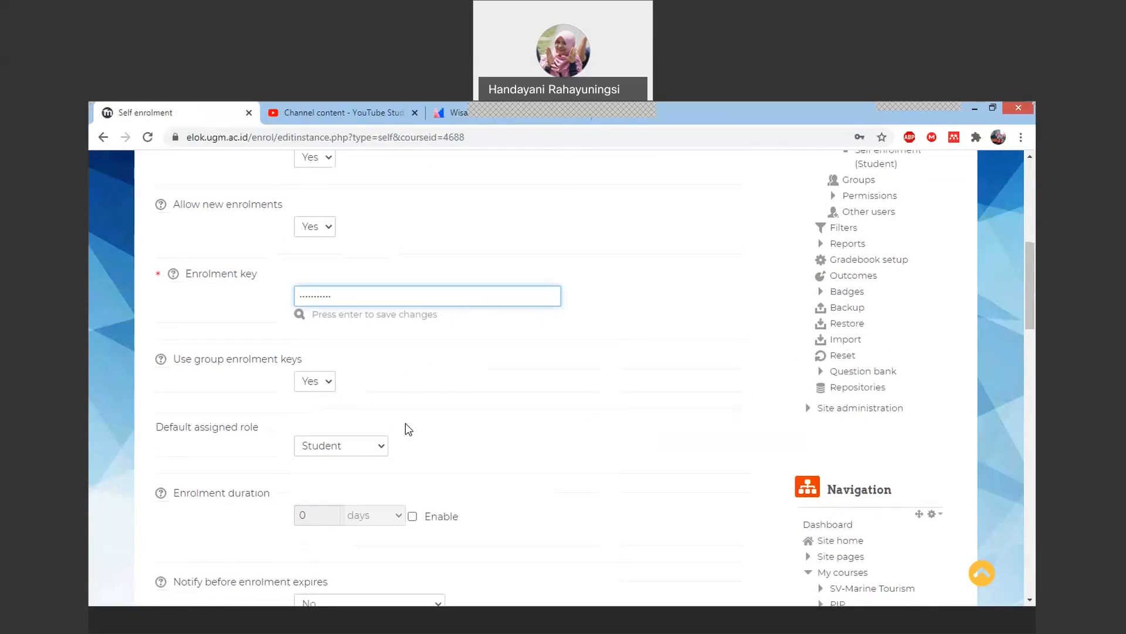
scroll(409, 429, down, 4)
scroll(409, 429, down, 5)
scroll(409, 429, down, 5)
scroll(409, 429, down, 2)
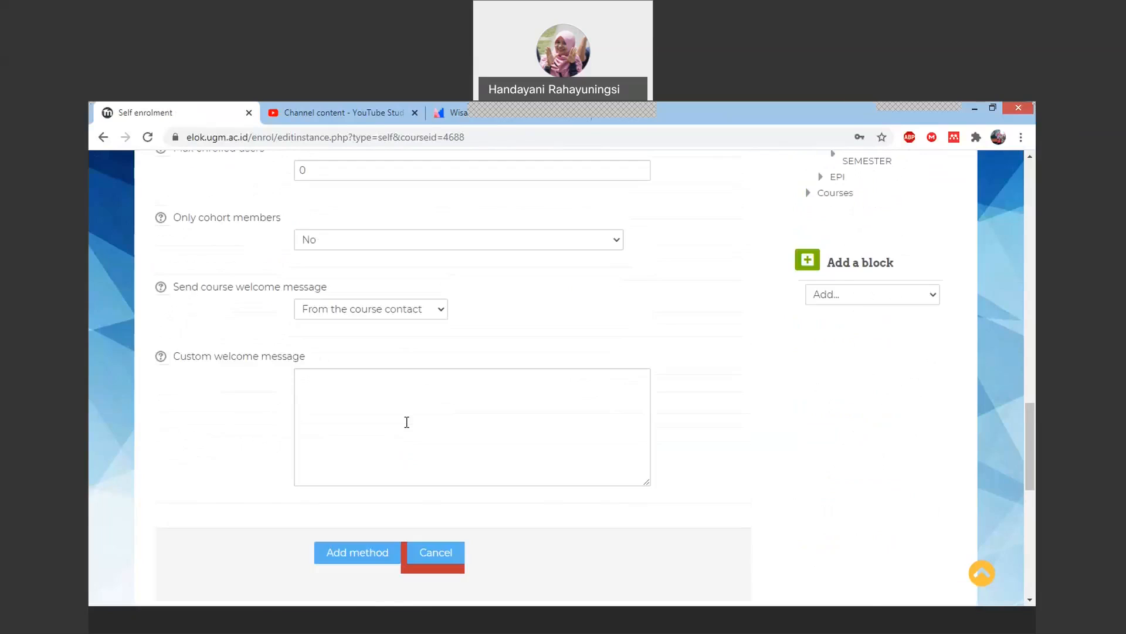
scroll(407, 422, up, 13)
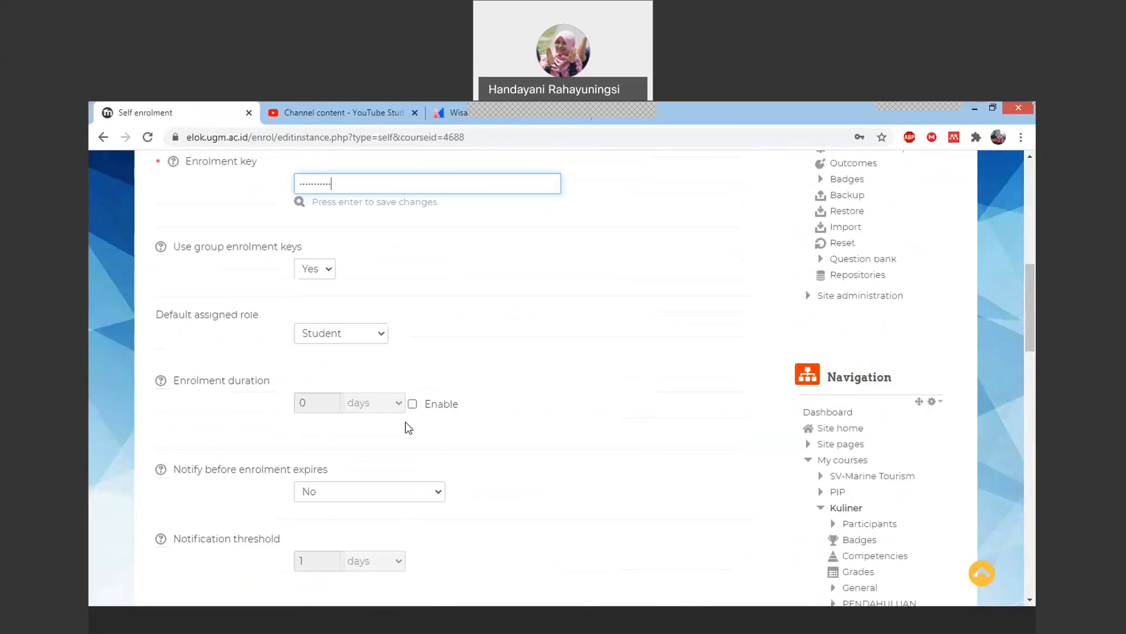
scroll(408, 428, up, 1)
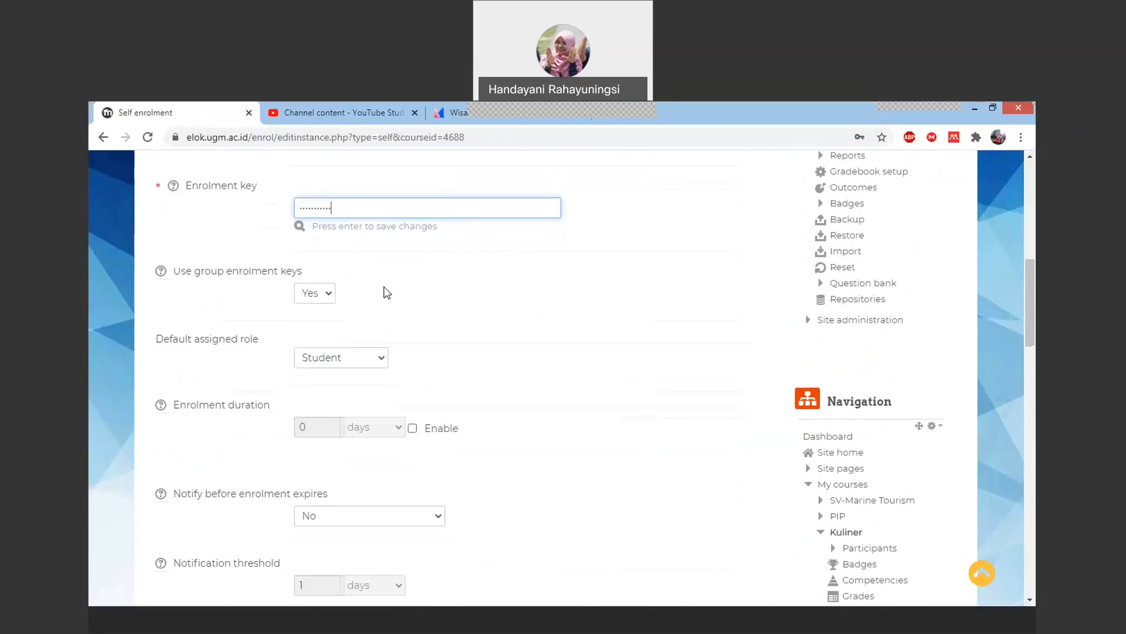
scroll(387, 293, down, 8)
scroll(353, 366, down, 5)
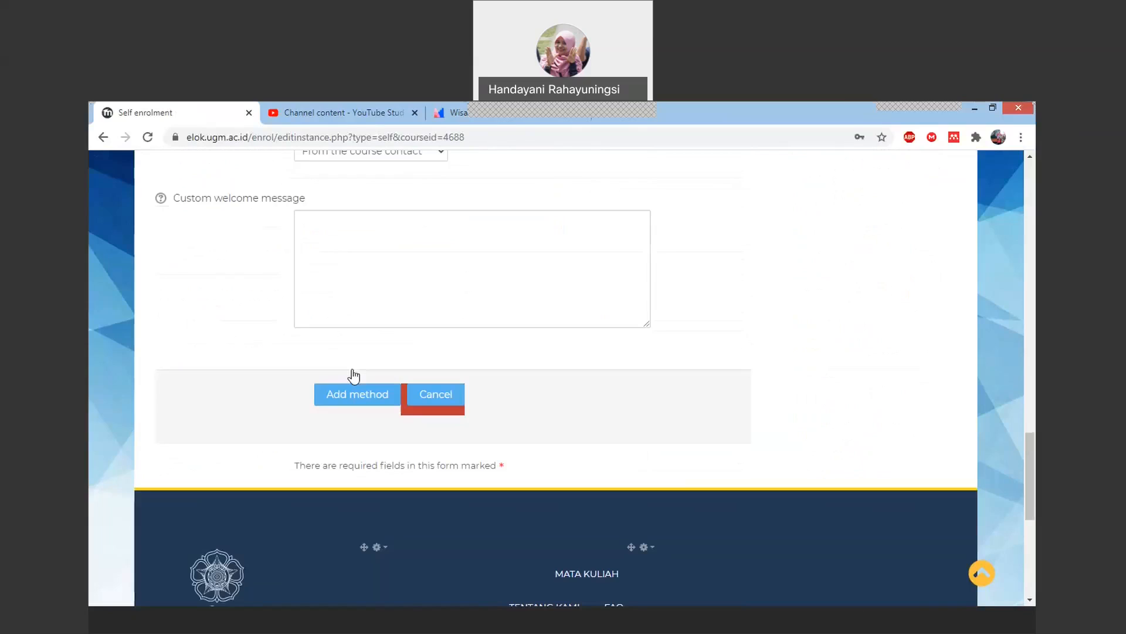
click(354, 358)
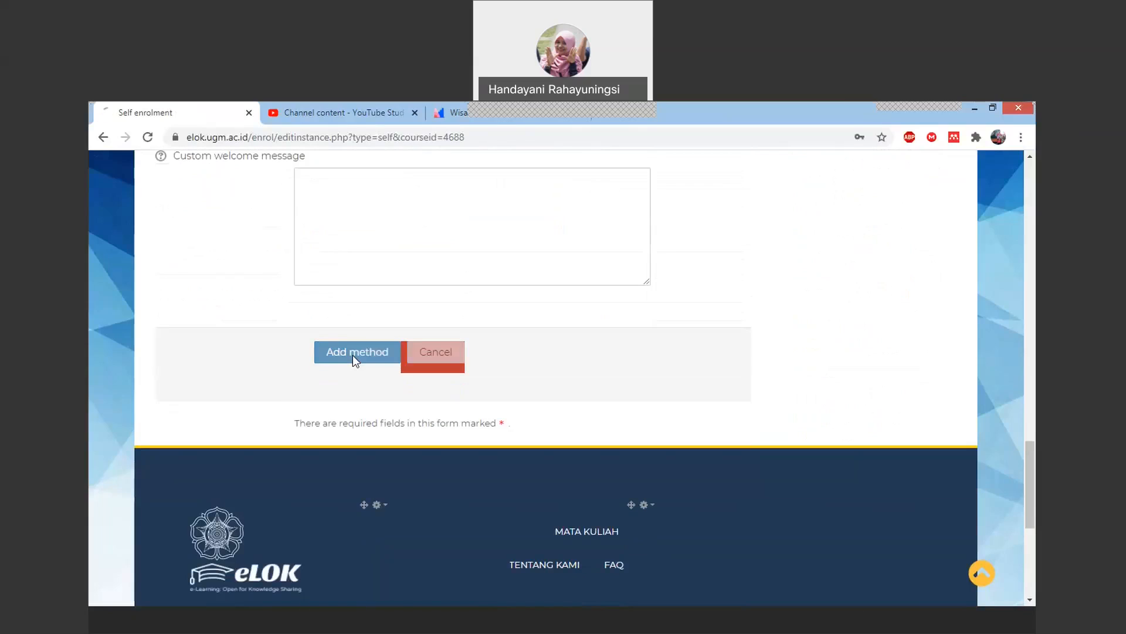
Open the course's Groups page, look over its group options, and start creating a group
scroll(501, 408, down, 4)
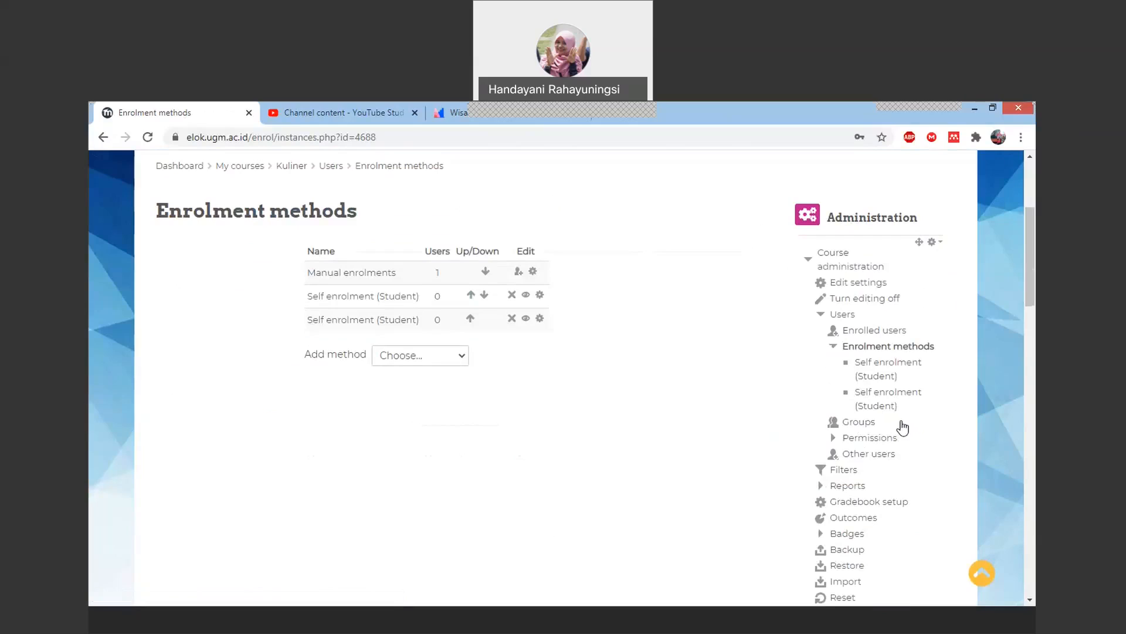
click(859, 423)
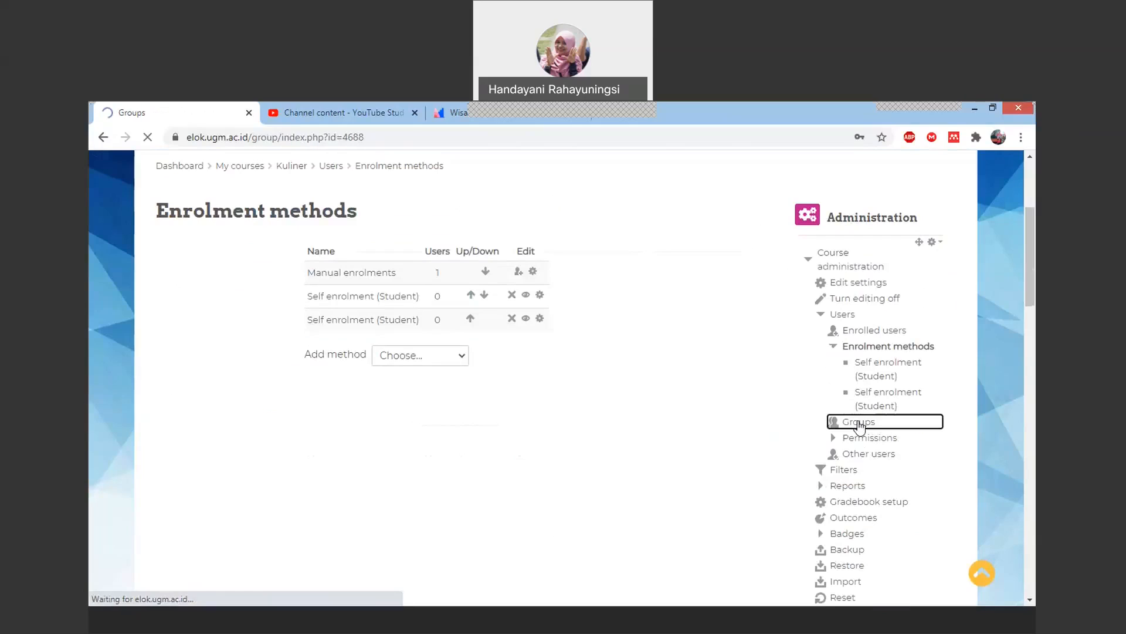
scroll(452, 416, down, 4)
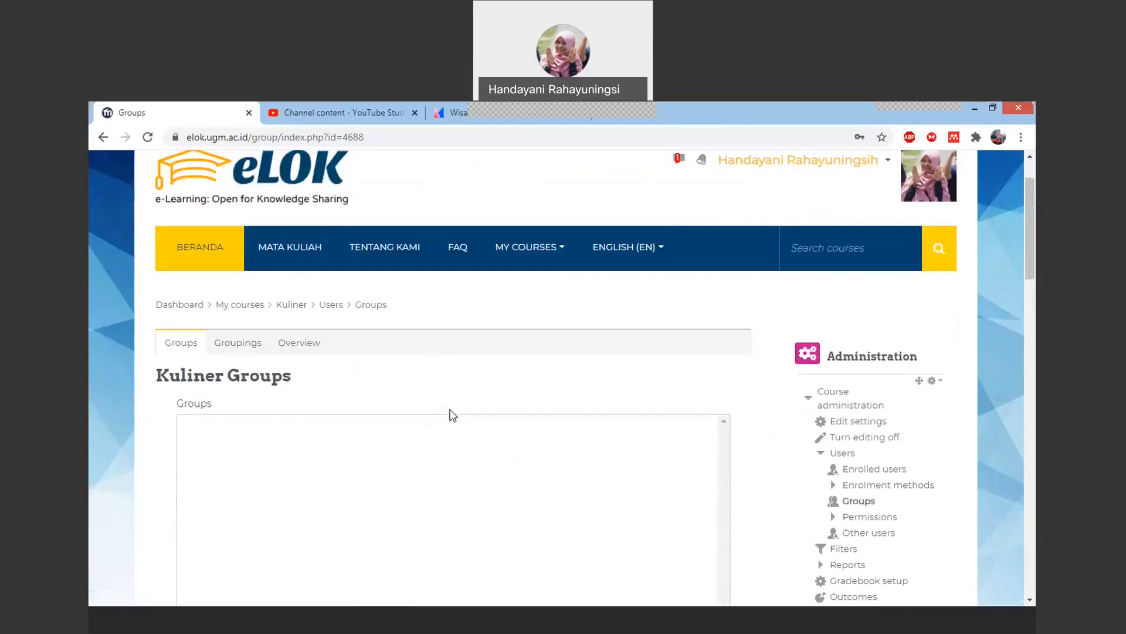
scroll(451, 415, down, 2)
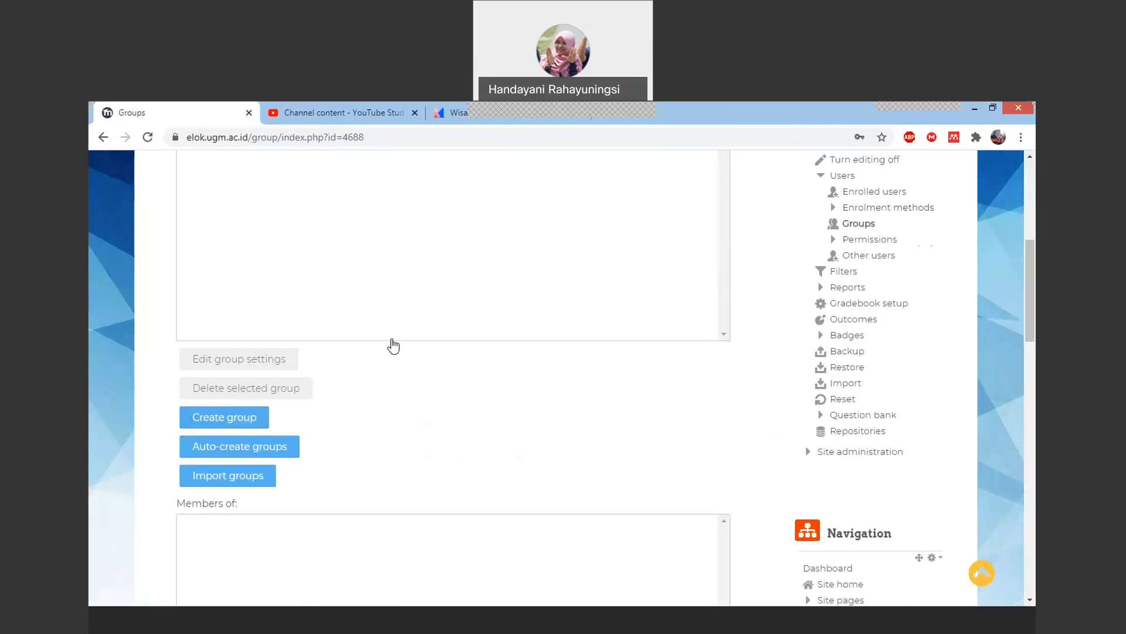
scroll(393, 346, up, 6)
scroll(392, 340, down, 1)
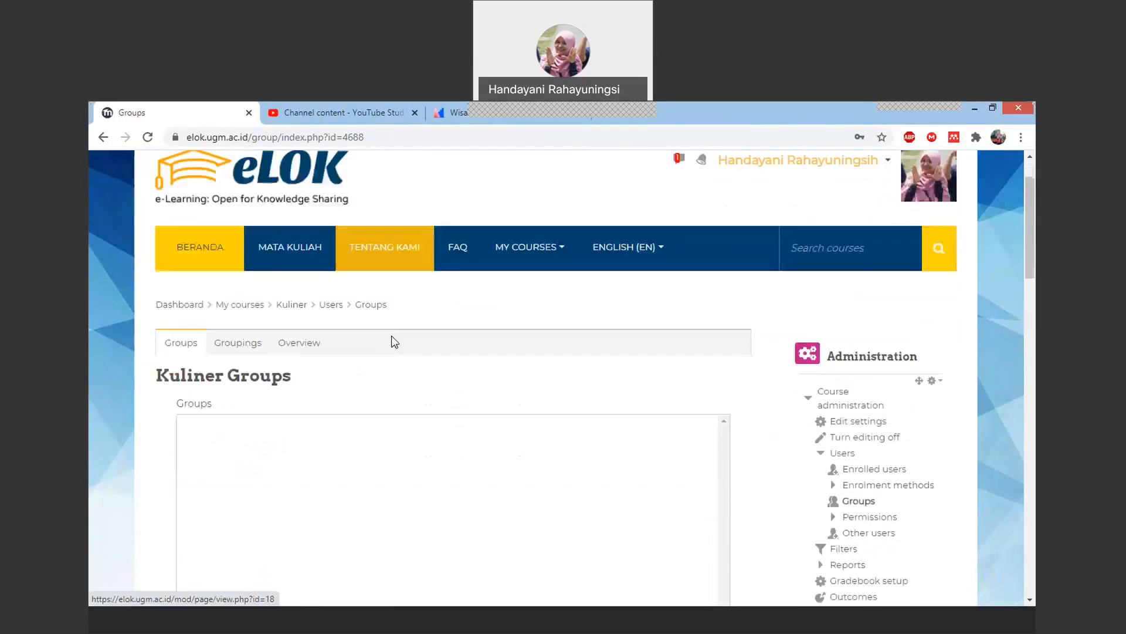
scroll(378, 360, down, 6)
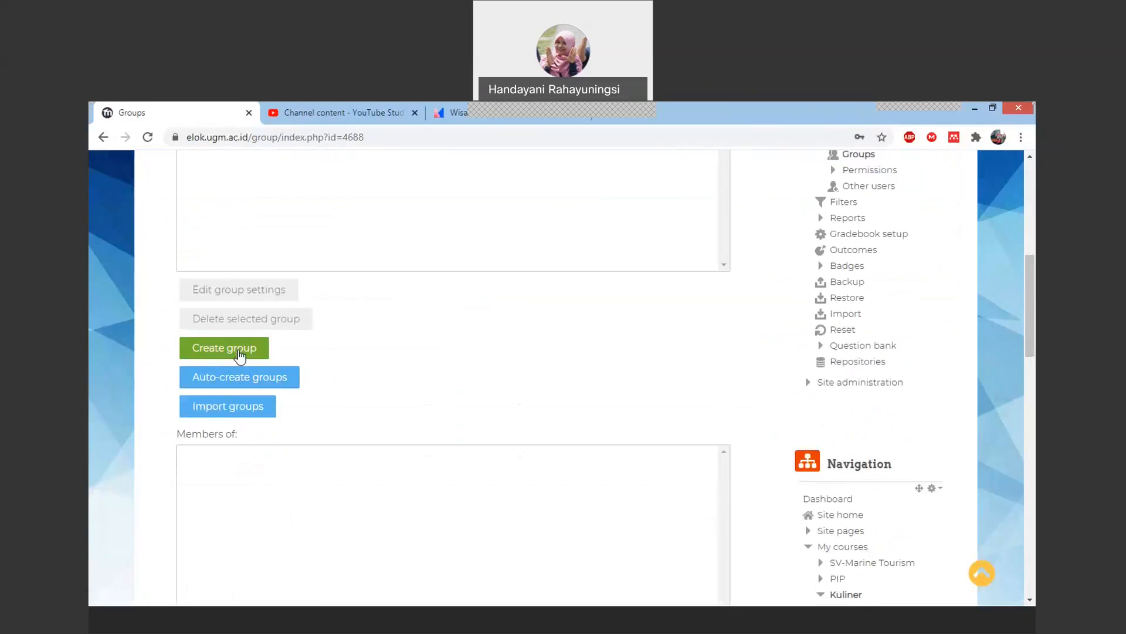
click(243, 350)
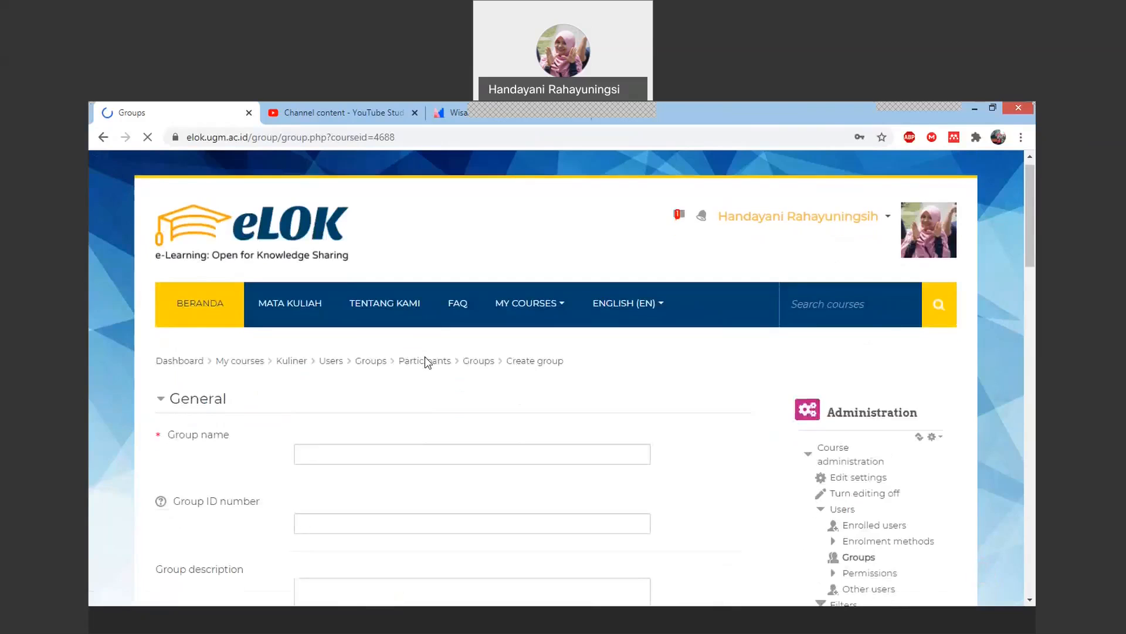
Name the new group "Kuliner A 2021"
scroll(427, 357, down, 2)
click(429, 351)
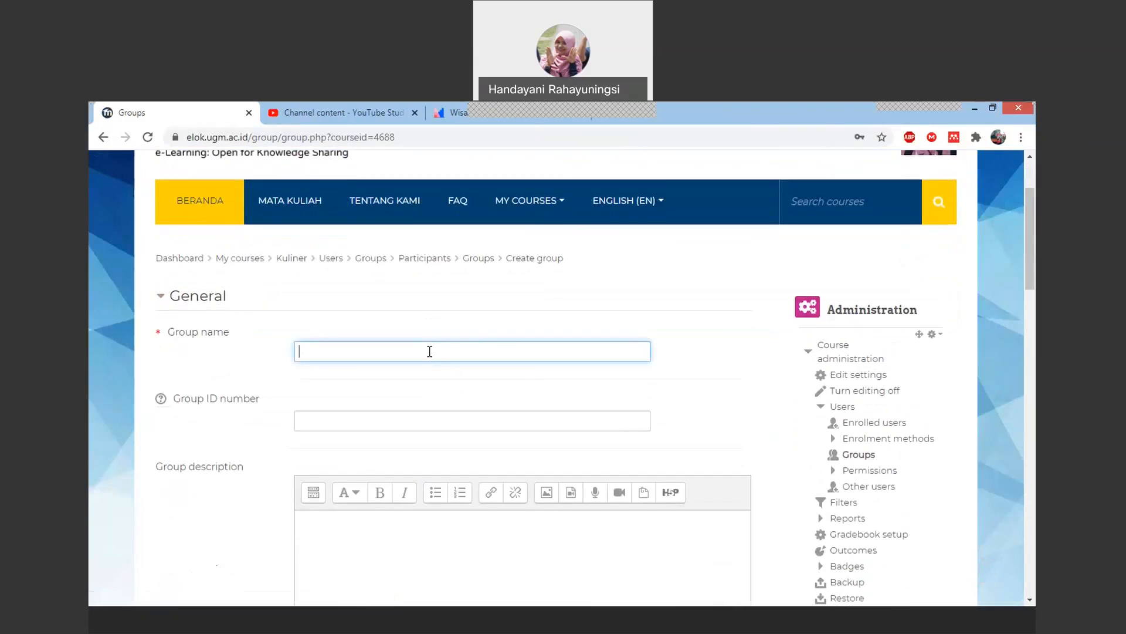
text(W)
key(BackSpace)
text(kuliner)
key(BackSpace)
key(BackSpace)
key(BackSpace)
key(BackSpace)
key(BackSpace)
key(BackSpace)
key(BackSpace)
text(Kuliner)
text(2020)
text(A)
key(BackSpace)
text(A)
click(430, 351)
key(BackSpace)
text(1)
click(335, 352)
key(Right)
Enter an enrolment key for the Kuliner A 2021 group
scroll(396, 417, down, 1)
scroll(399, 411, down, 1)
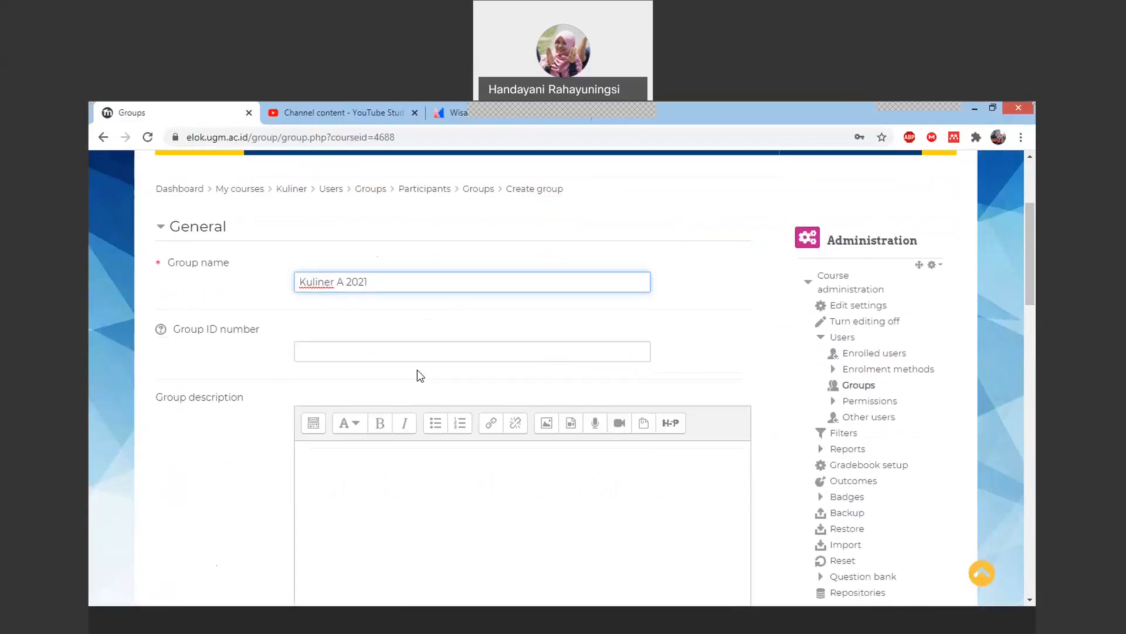
scroll(417, 374, down, 1)
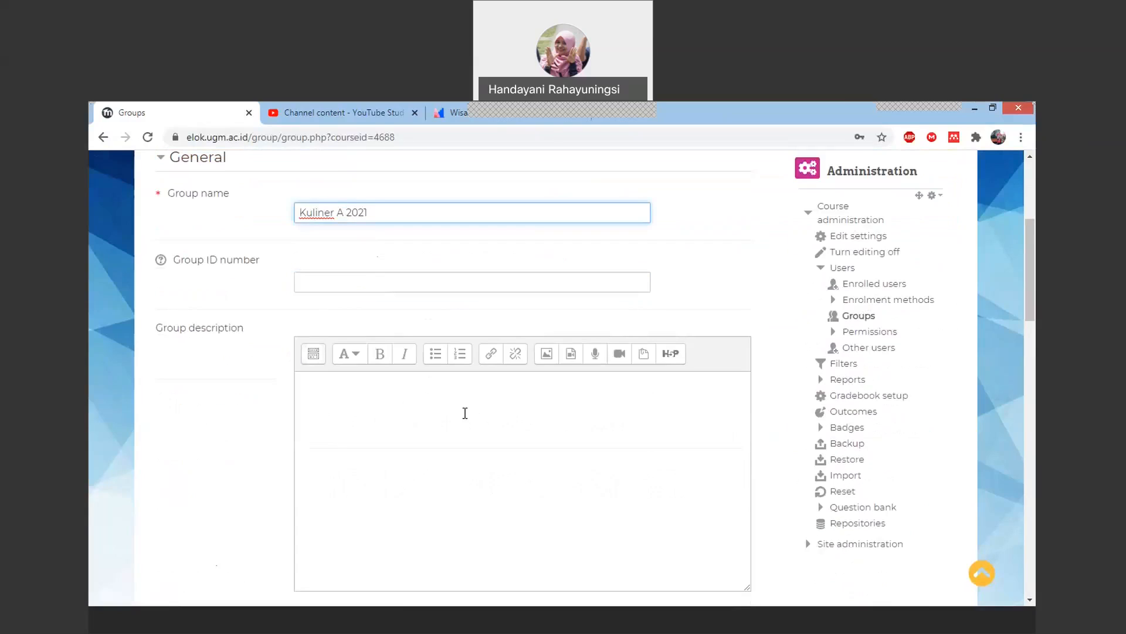
scroll(458, 427, down, 1)
scroll(458, 427, down, 3)
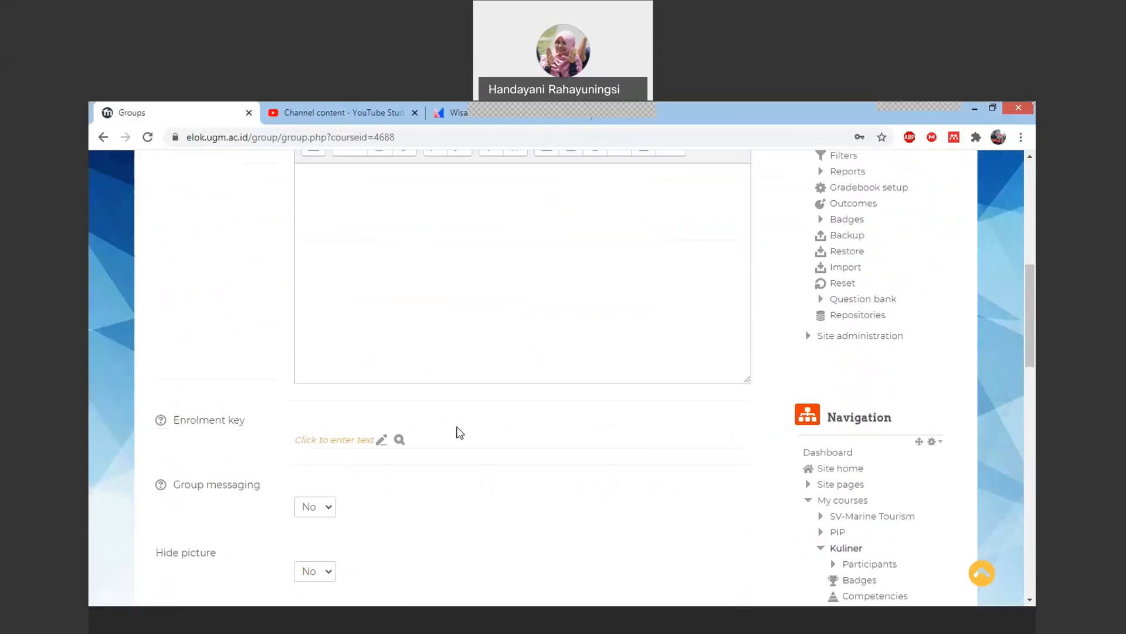
click(354, 441)
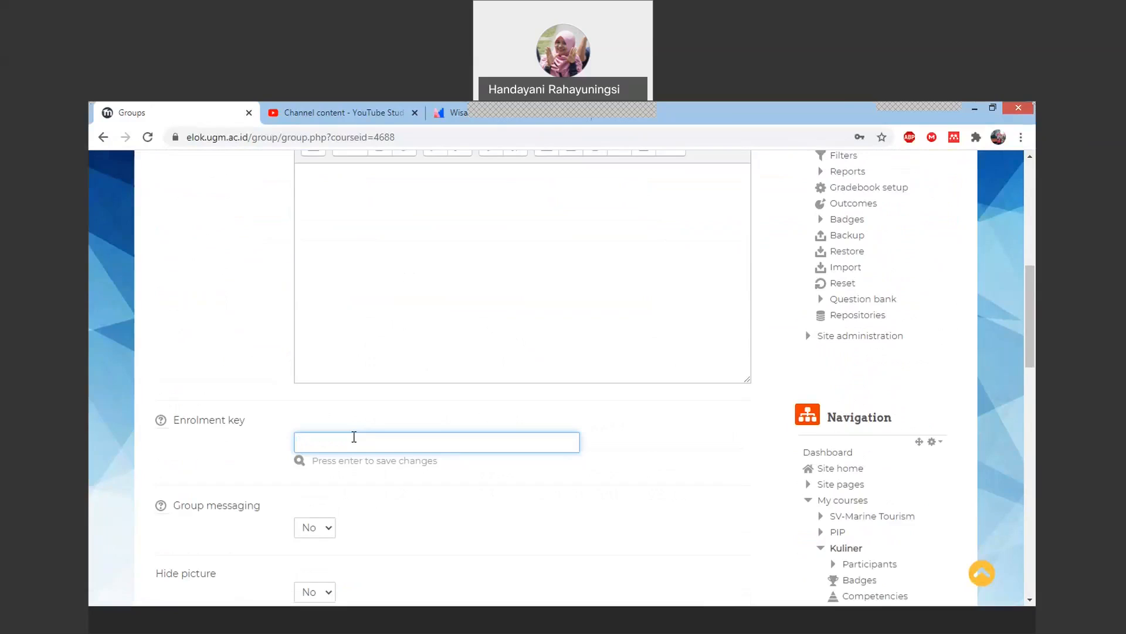
scroll(358, 435, up, 3)
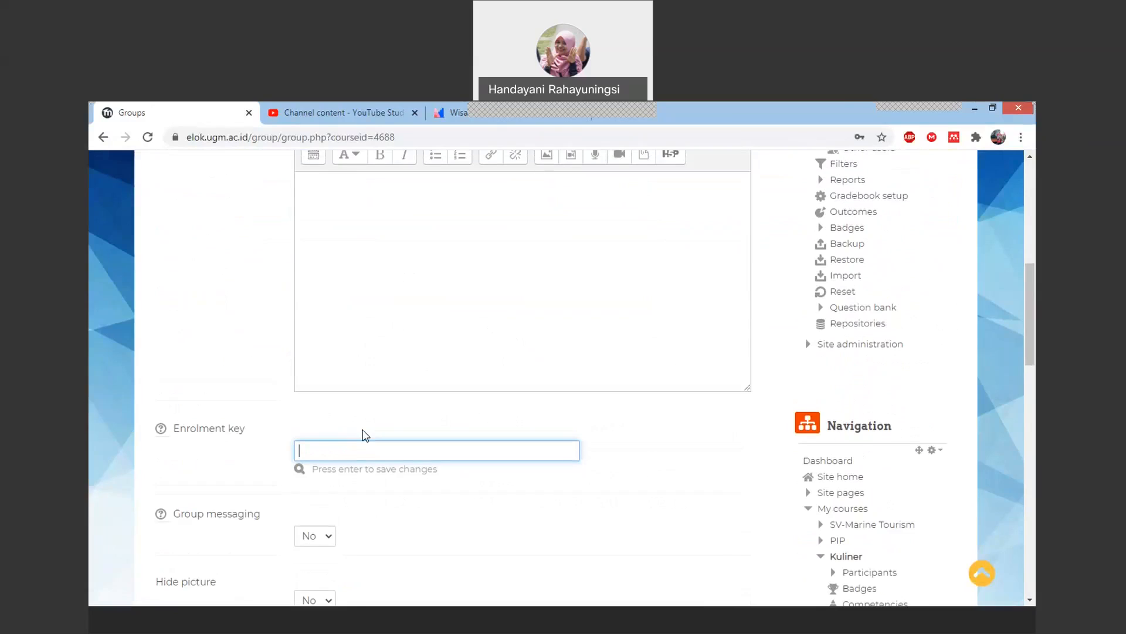
scroll(363, 429, up, 3)
scroll(364, 435, down, 5)
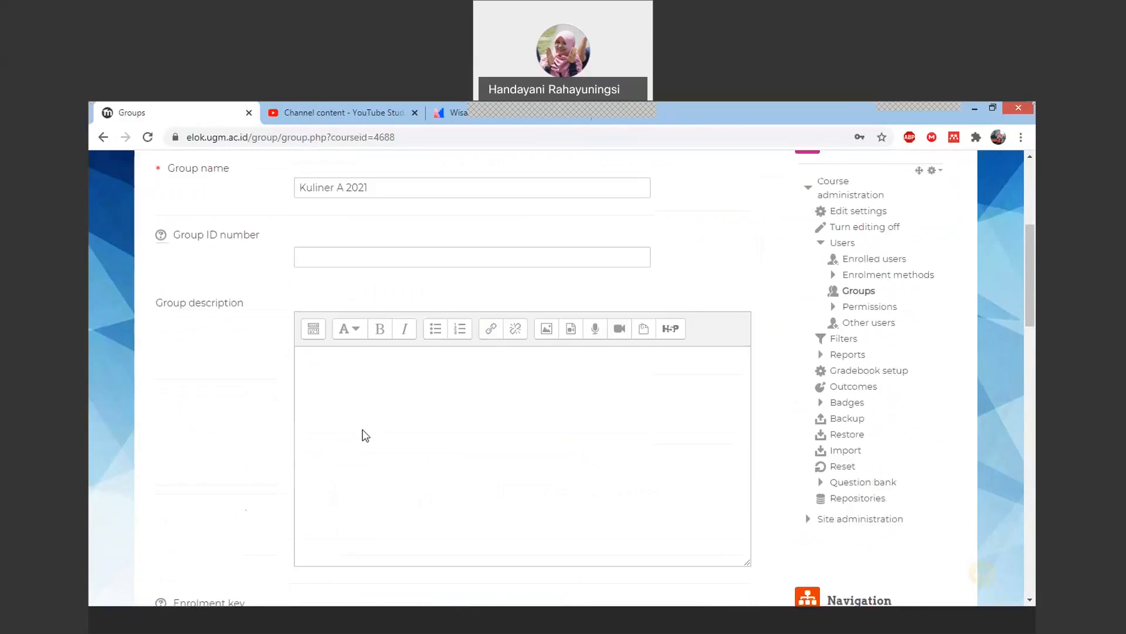
scroll(366, 436, down, 1)
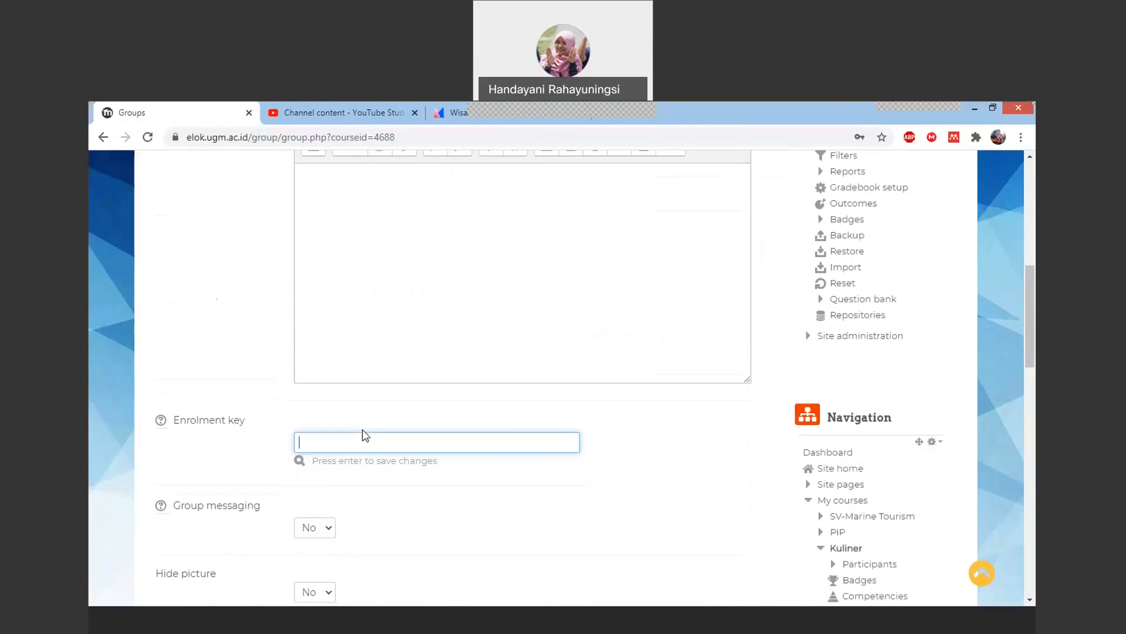
text(••••)
text(•••)
Try to save the Kuliner A 2021 group and refuse to let the browser store its key
scroll(364, 522, down, 3)
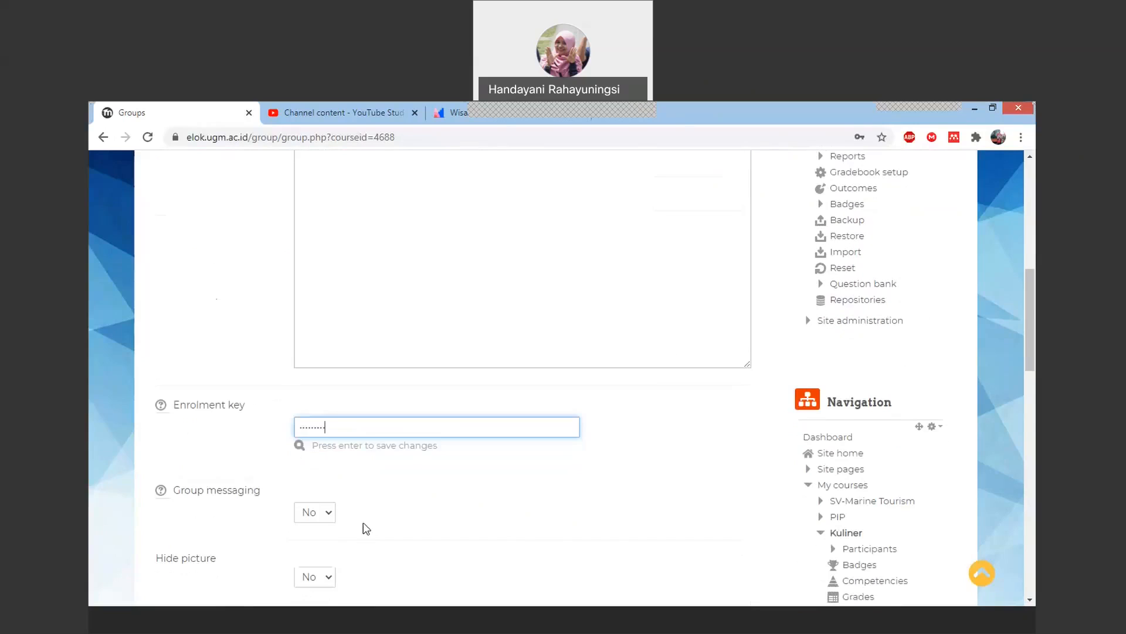
scroll(363, 520, down, 2)
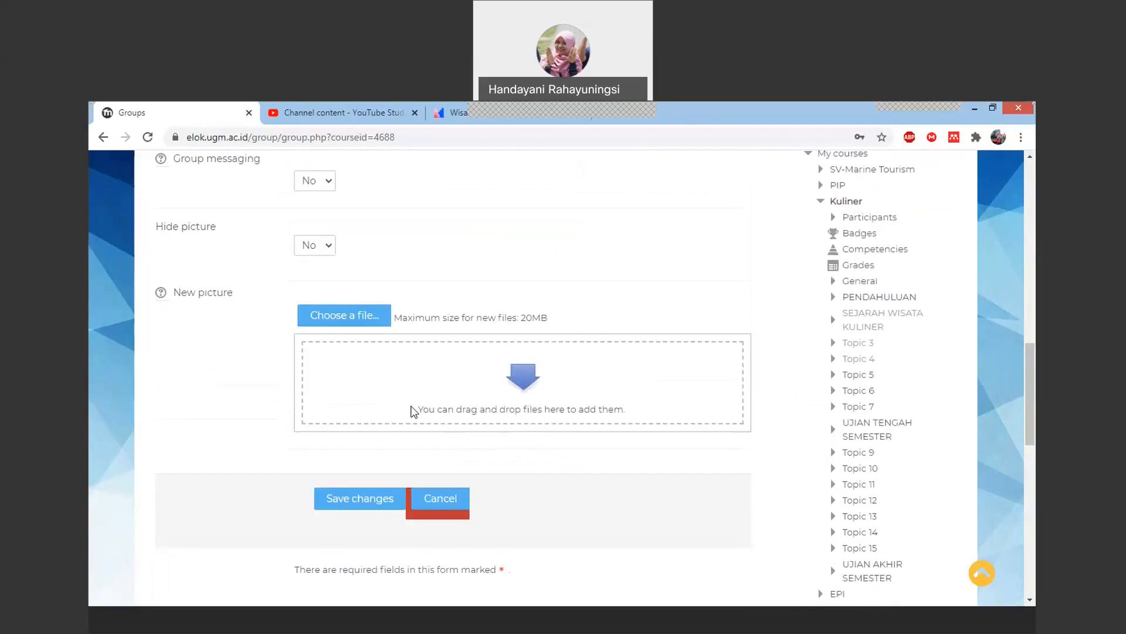
scroll(405, 399, down, 1)
click(371, 426)
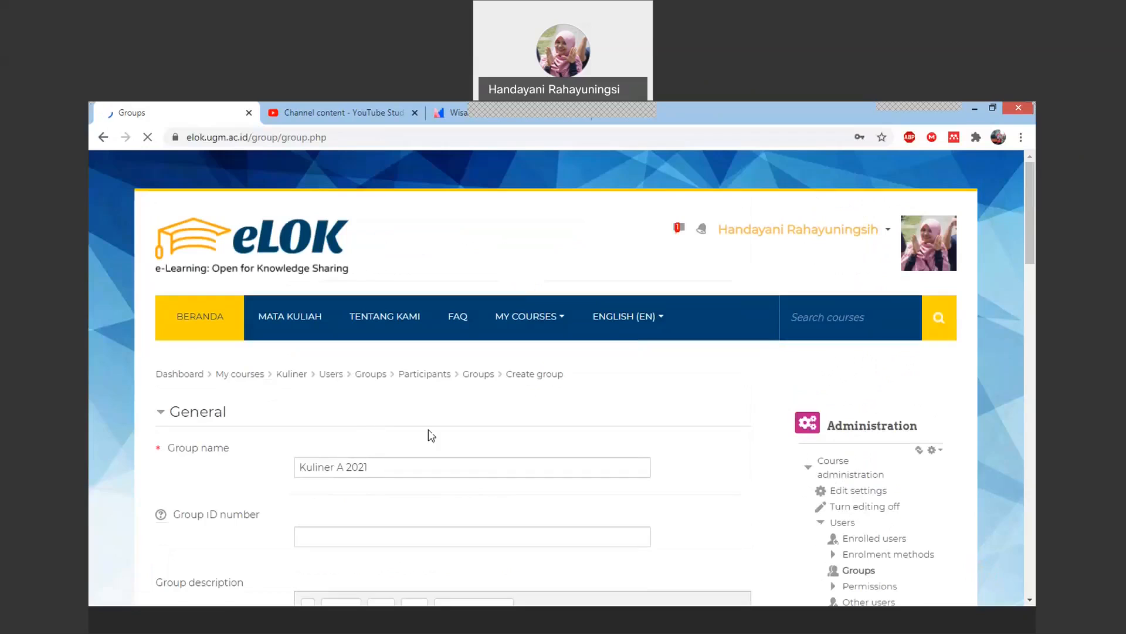
scroll(428, 430, down, 4)
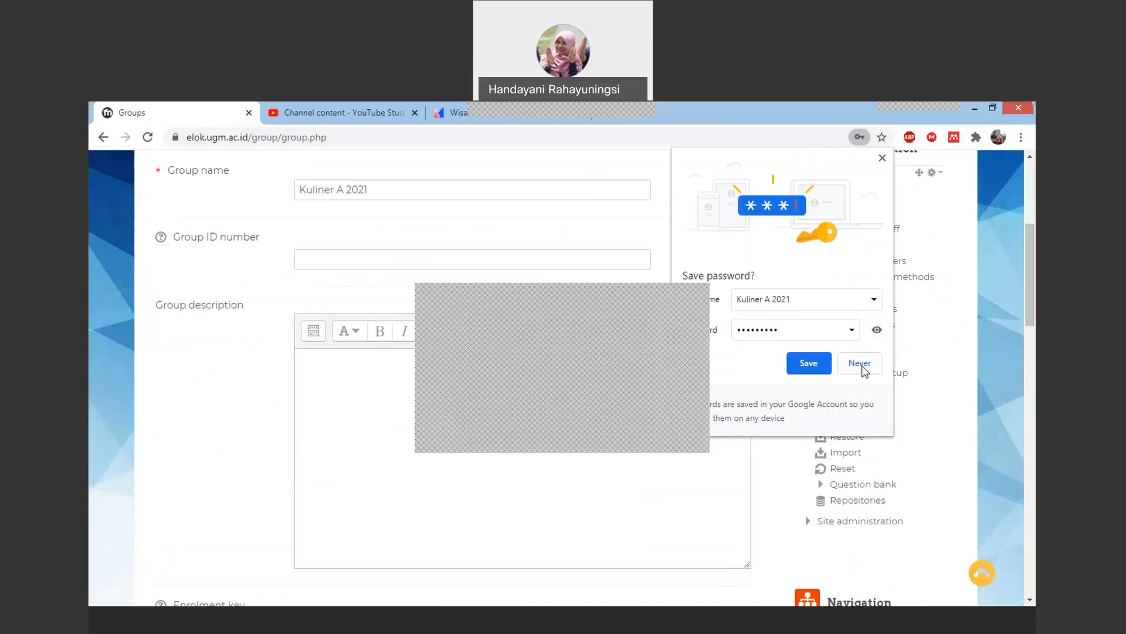
click(860, 364)
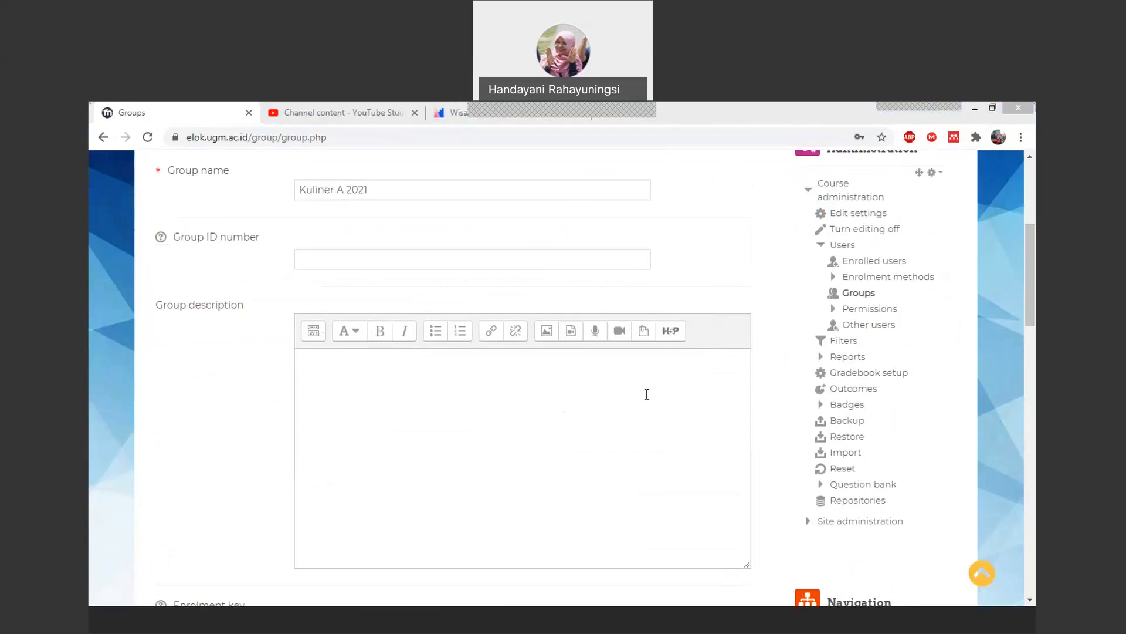
Replace the Kuliner A 2021 group's enrolment key with one containing a non-alphanumeric character and save the group
drag(1033, 302, 1034, 374)
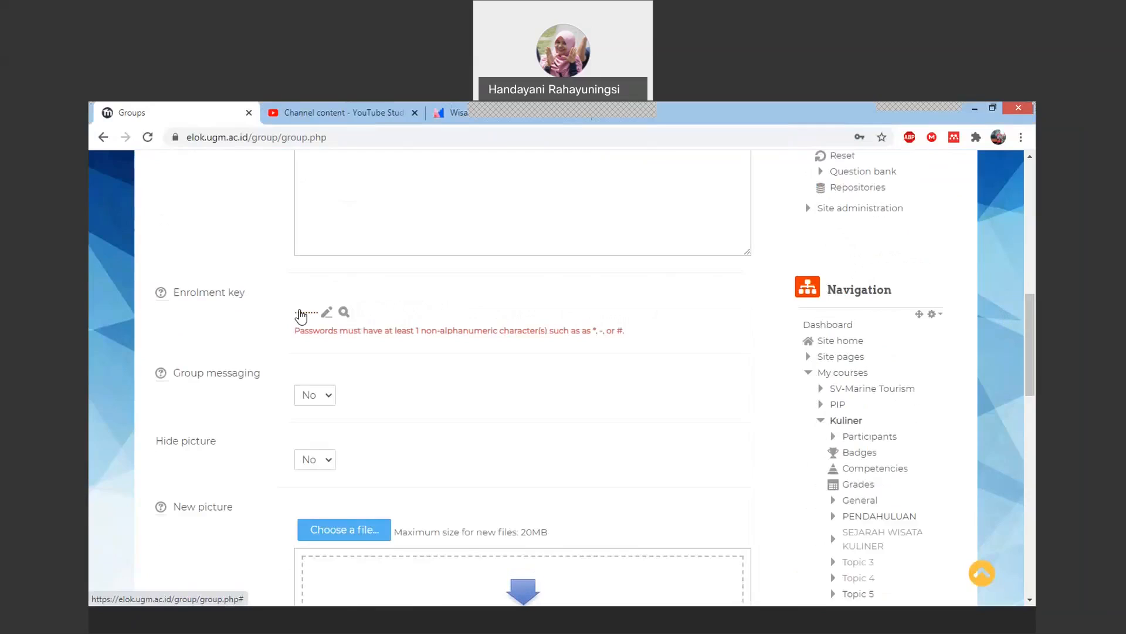
click(324, 313)
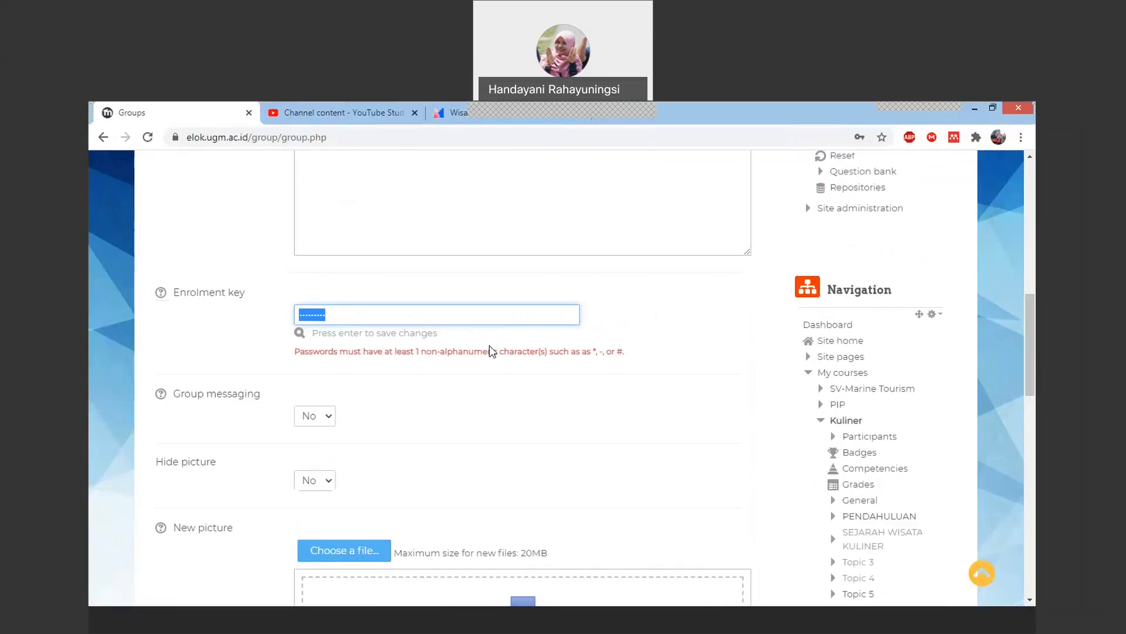
text(•••••••••)
scroll(463, 377, down, 7)
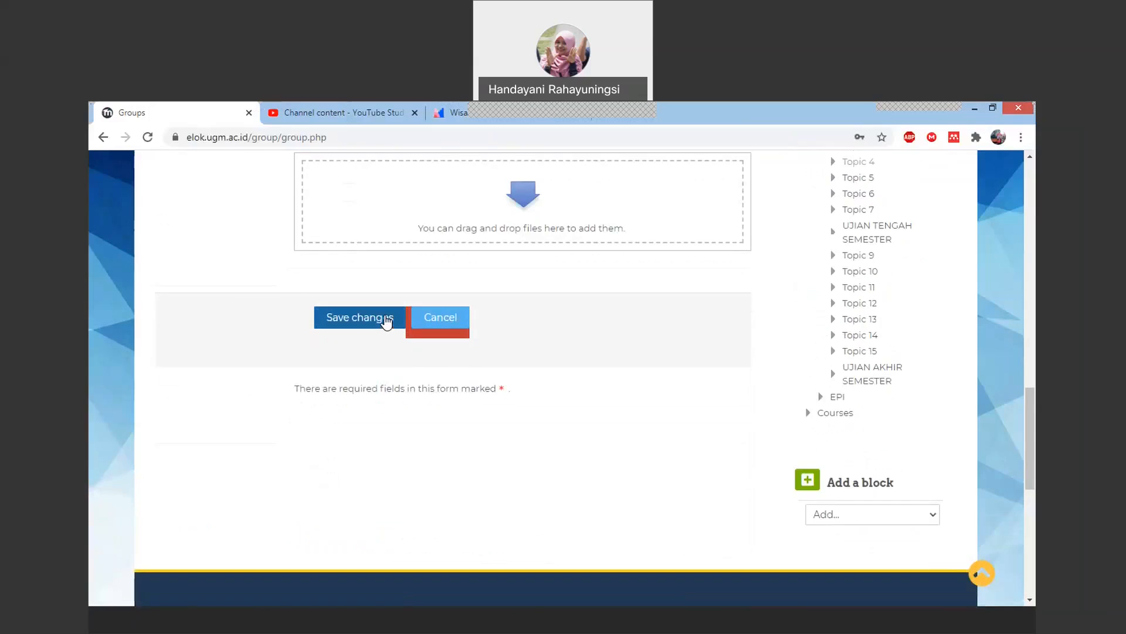
click(387, 320)
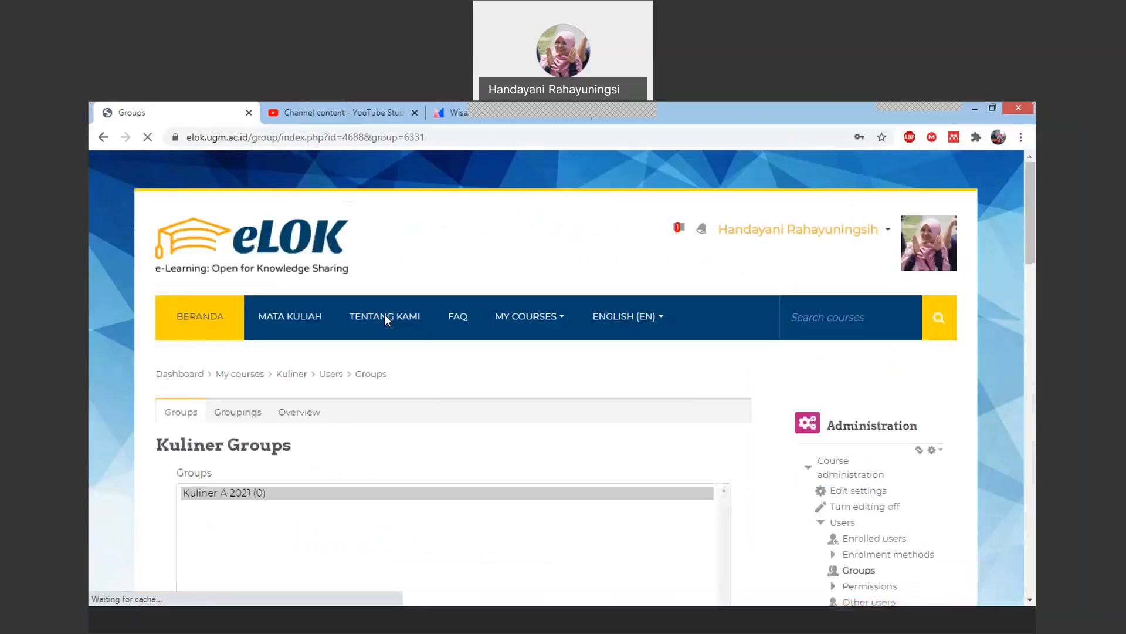
Start creating a second group and name it "Kuliner B 2021"
scroll(418, 394, down, 5)
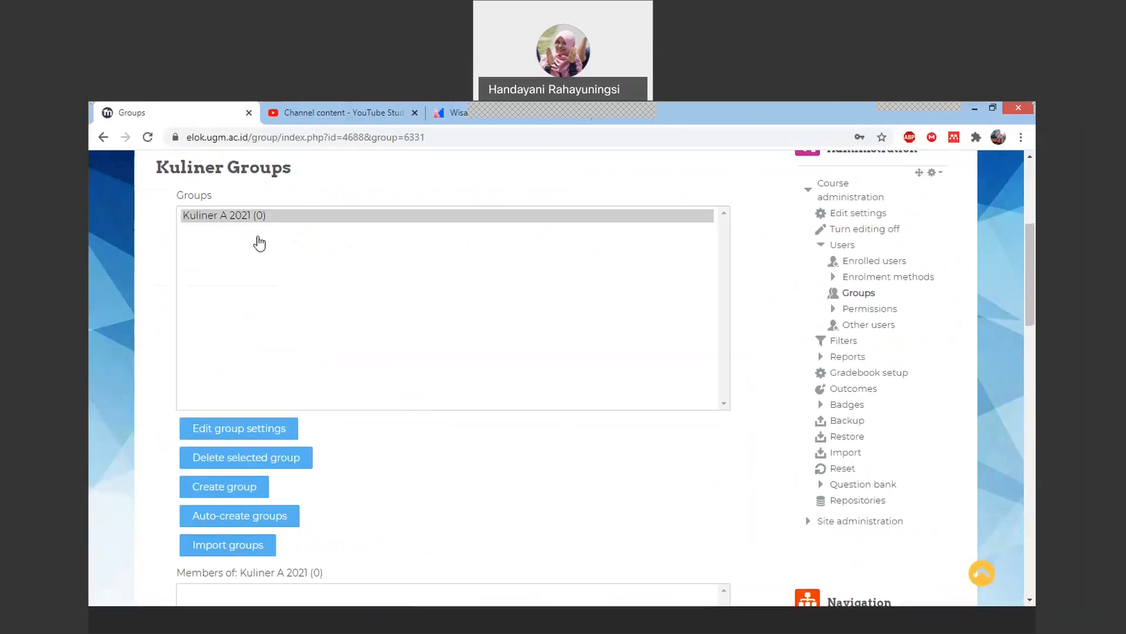
click(253, 434)
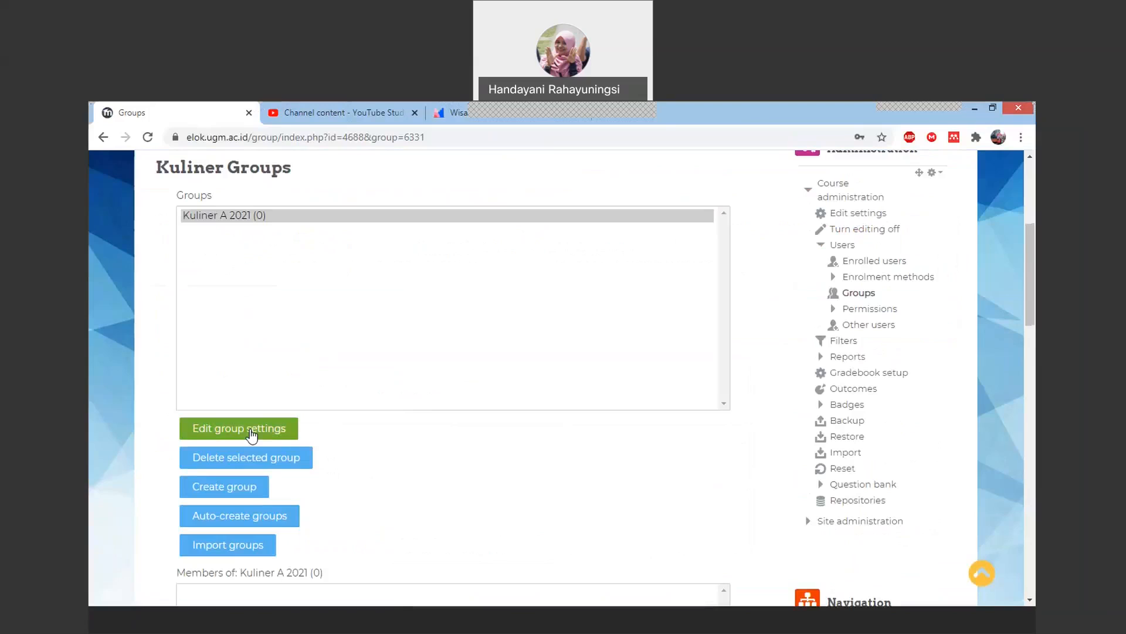
click(224, 492)
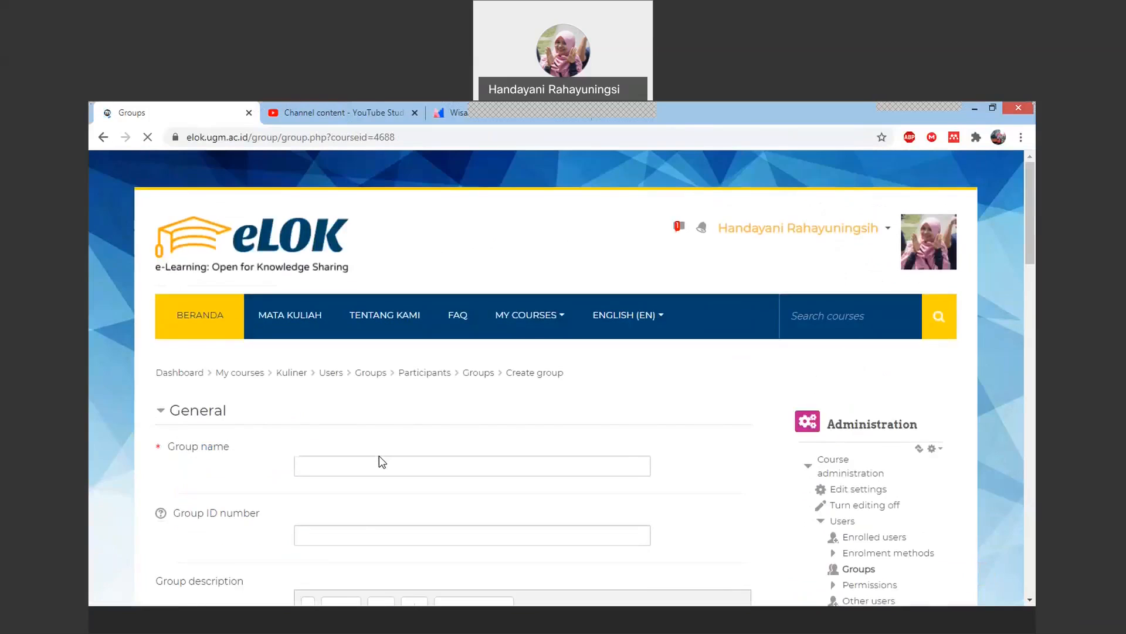
scroll(379, 461, down, 1)
click(406, 398)
text(Kuliner)
text( 2020)
key(BackSpace)
text(1)
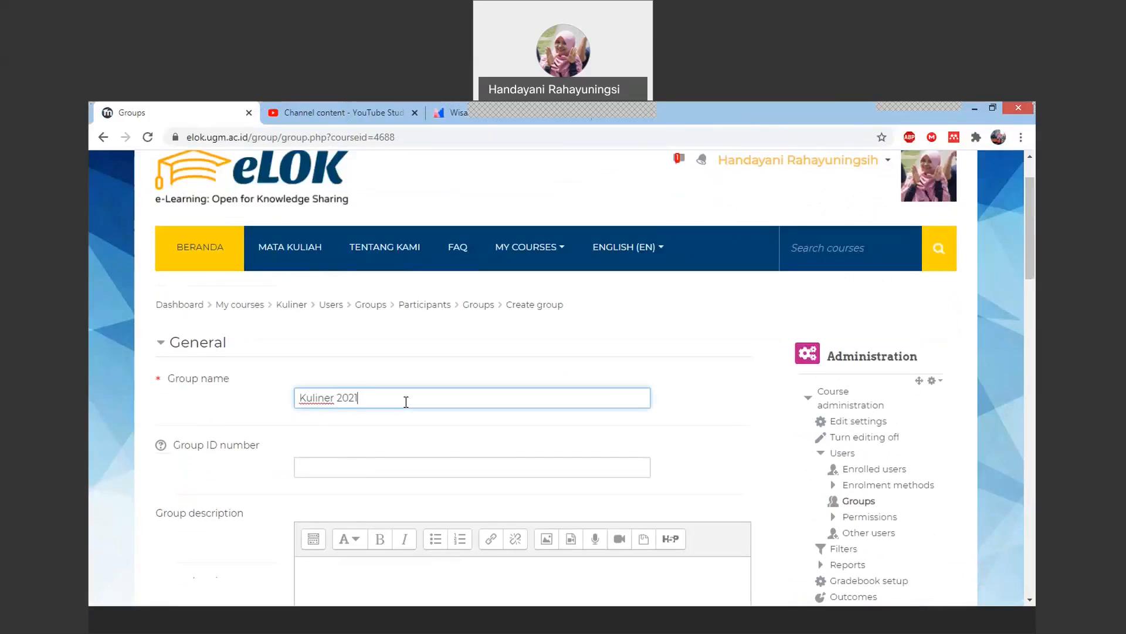
click(337, 399)
text(B)
Enter an enrolment key for the Kuliner B 2021 group and save the group
scroll(449, 433, down, 1)
scroll(444, 439, down, 3)
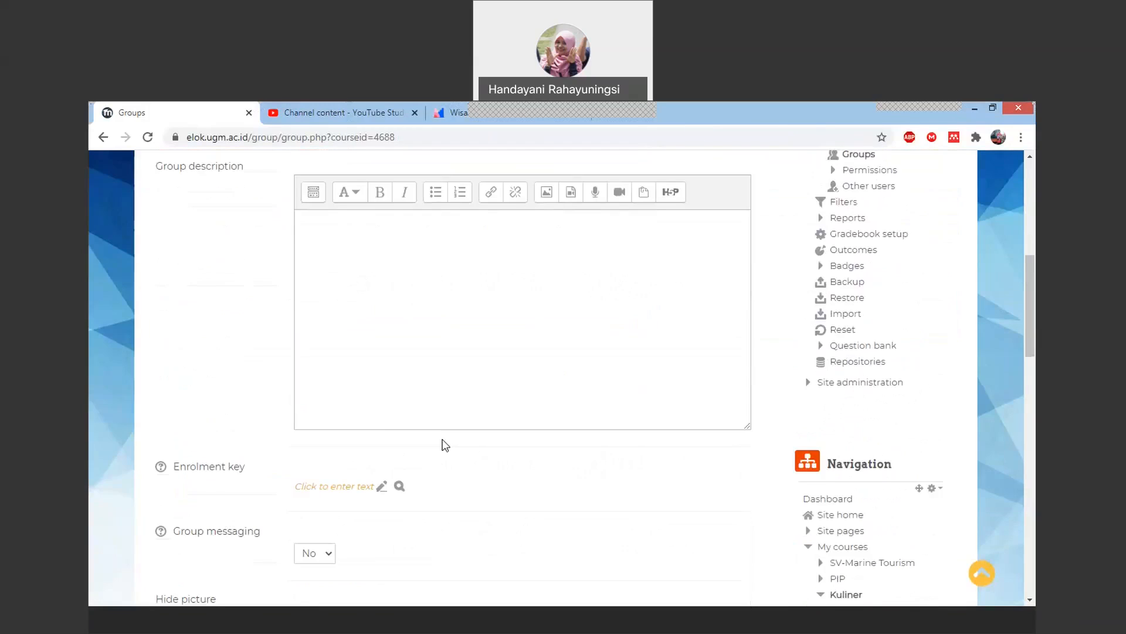
click(360, 417)
text(•••••)
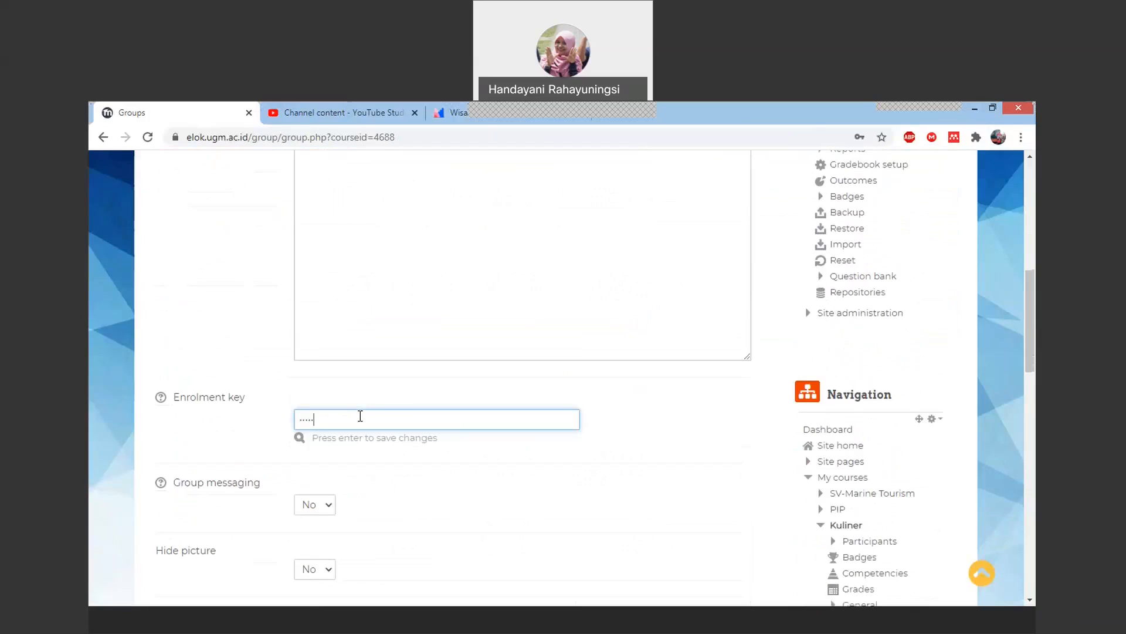
text(••••)
scroll(360, 418, down, 5)
click(351, 478)
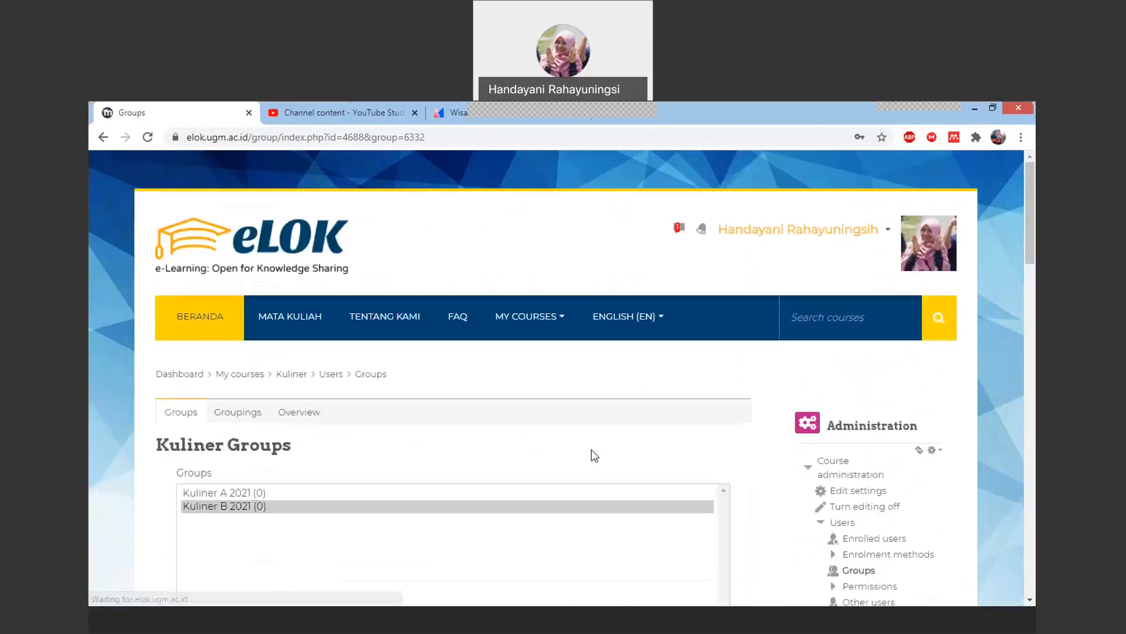
Select the Kuliner A 2021 group and look through the group list, its management options and its members
scroll(592, 455, down, 2)
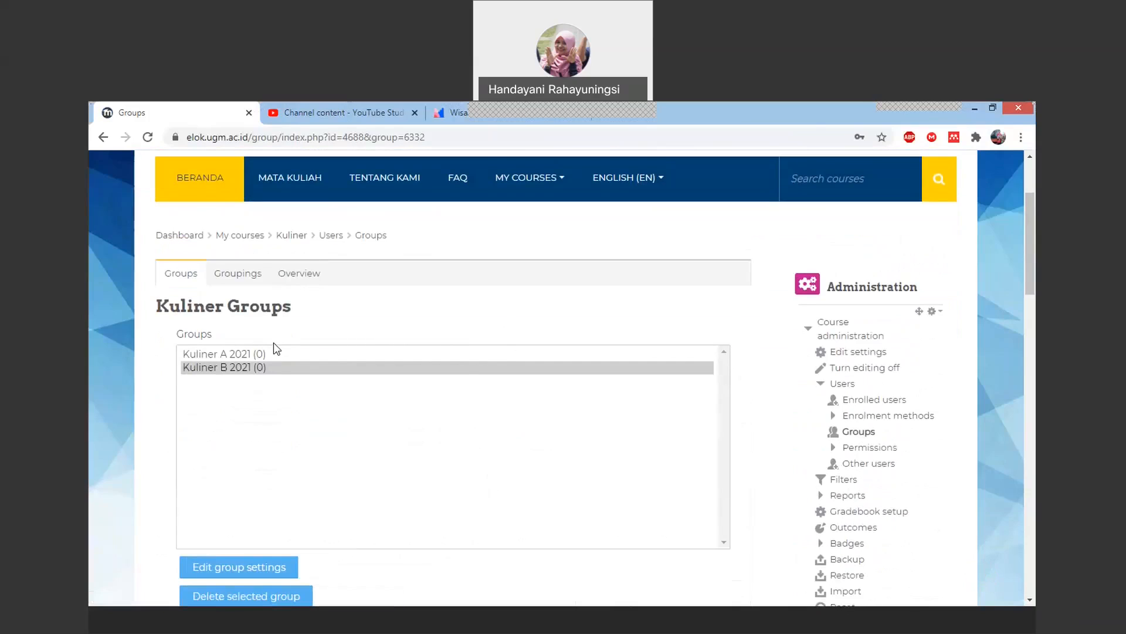
click(238, 353)
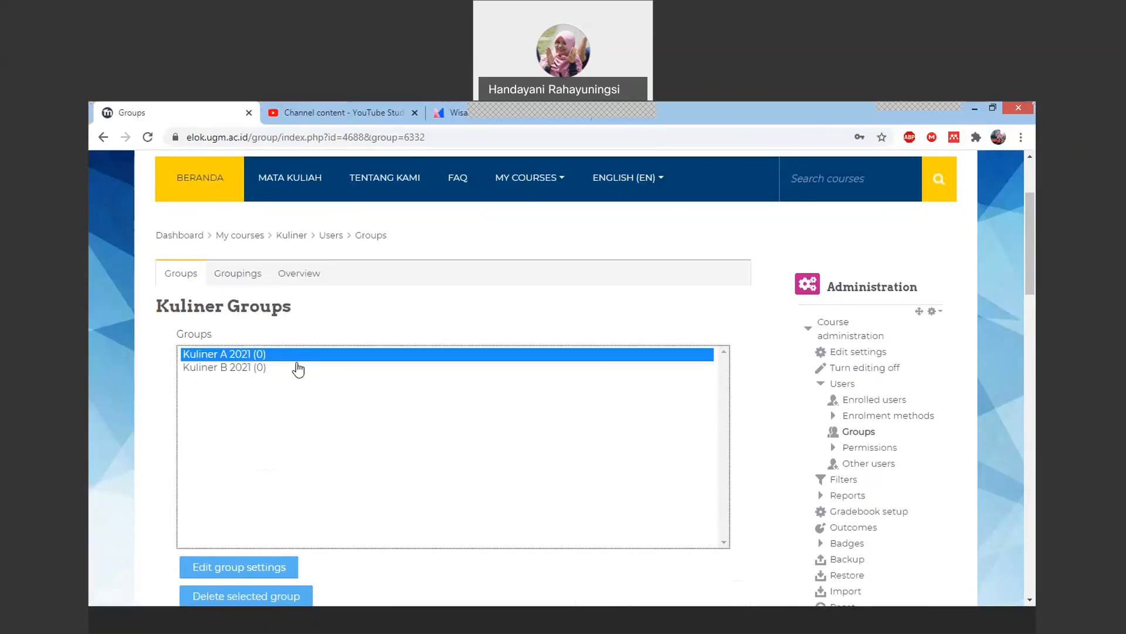
scroll(322, 393, down, 6)
scroll(326, 396, down, 4)
scroll(326, 396, up, 5)
scroll(326, 396, up, 3)
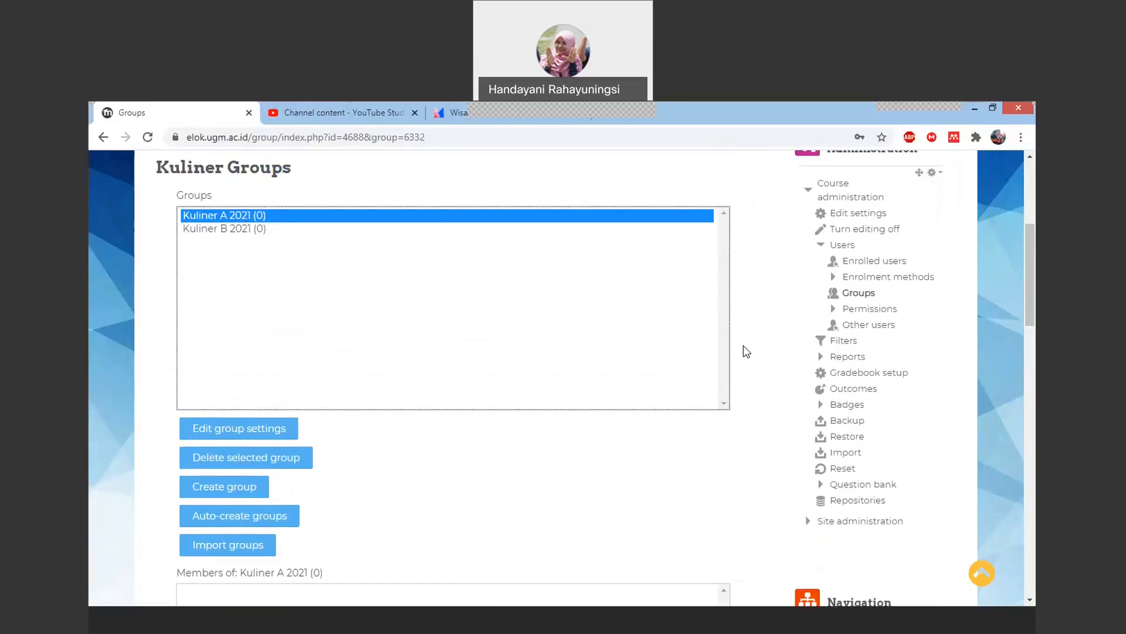
scroll(754, 329, up, 1)
scroll(756, 330, up, 3)
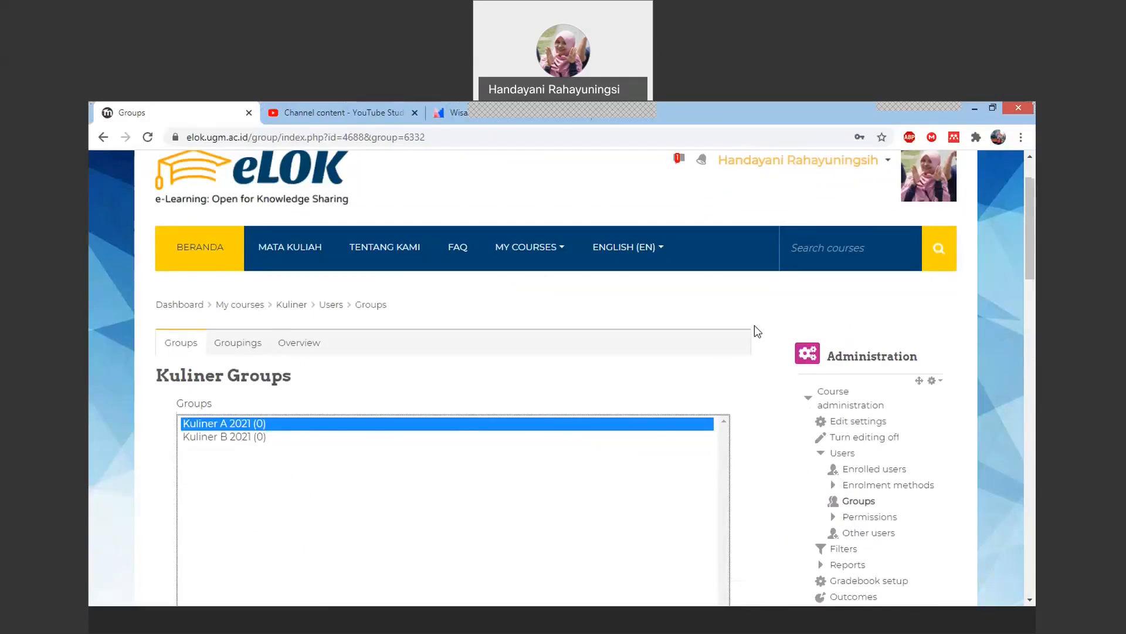
scroll(755, 331, down, 1)
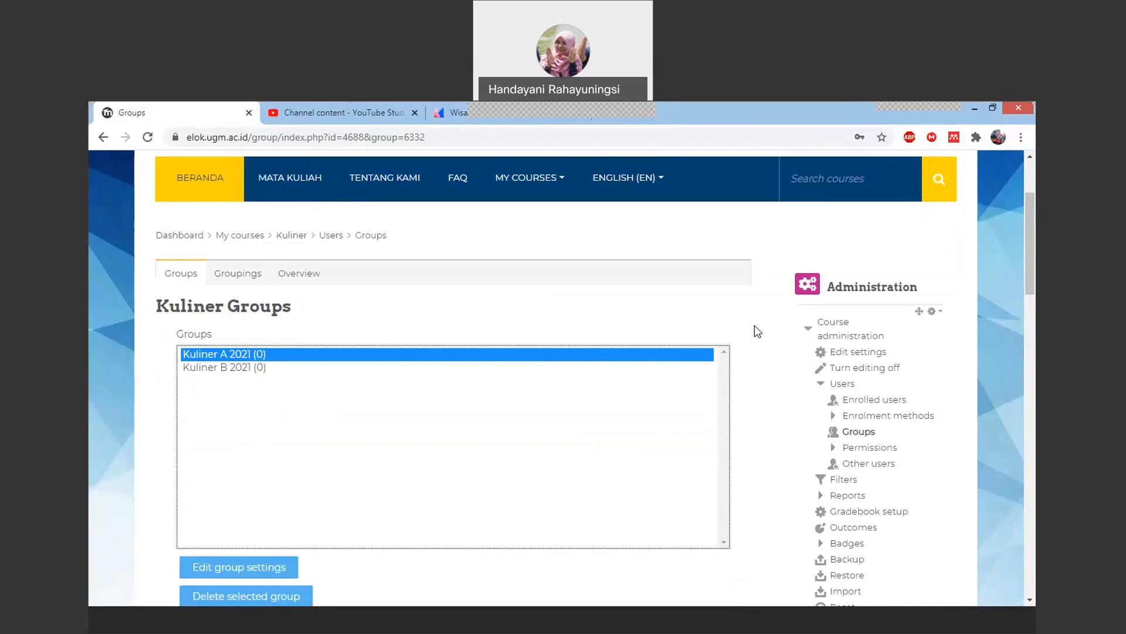
scroll(757, 332, up, 3)
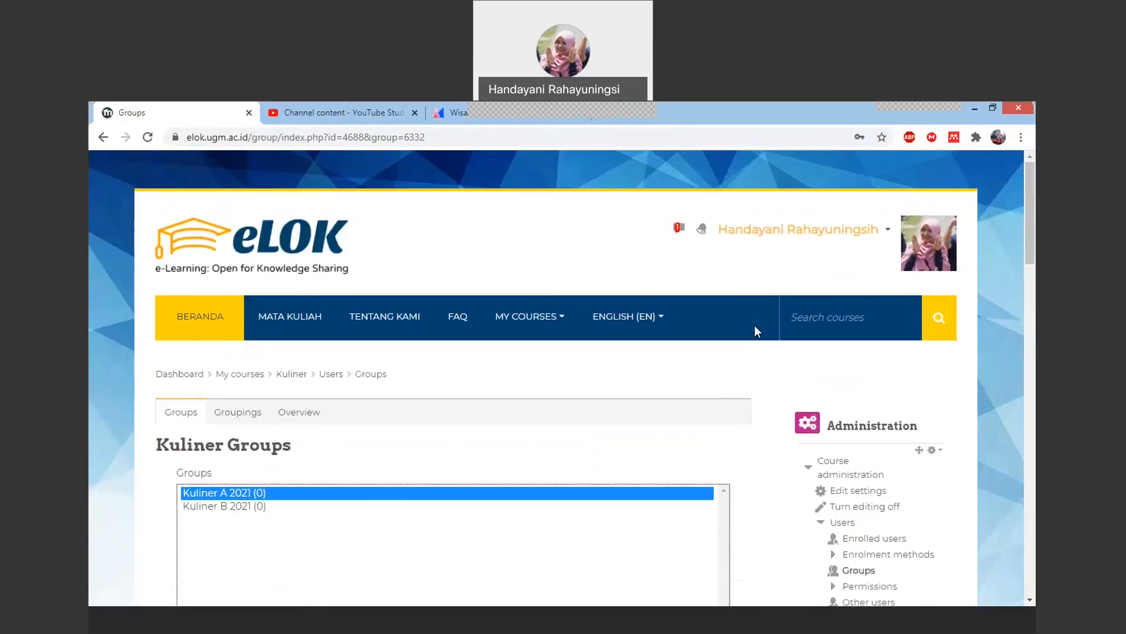